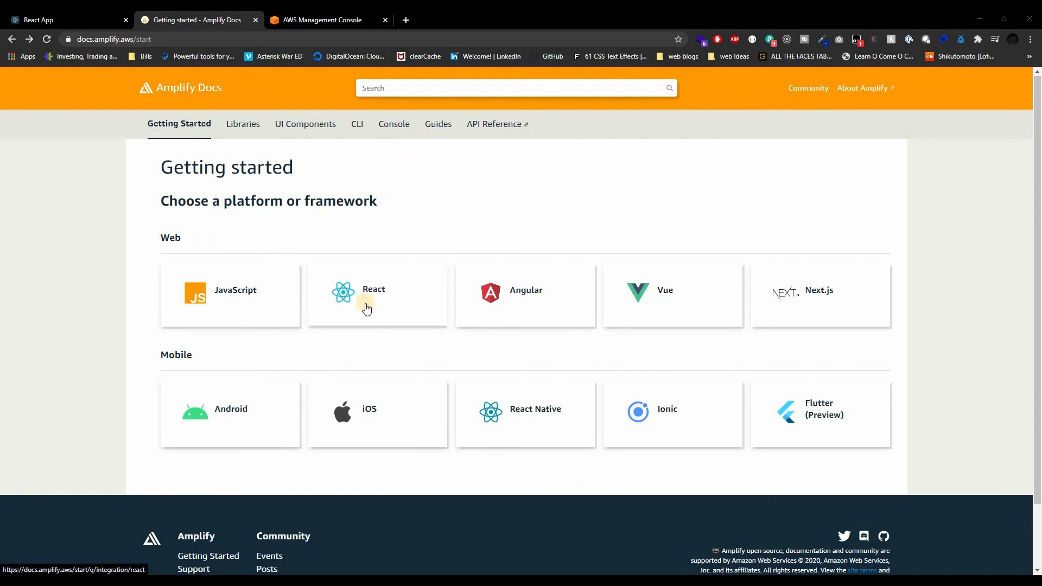
- Browse the Amplify docs: the React getting started page, the authentication topics under Libraries, and the UI Components page
left_click(350, 316)
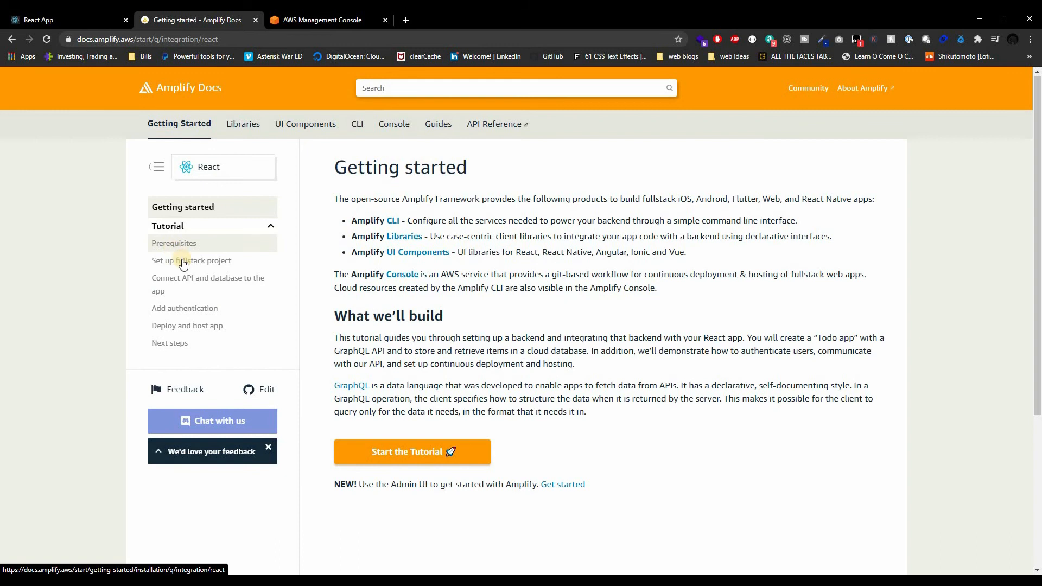
left_click(236, 127)
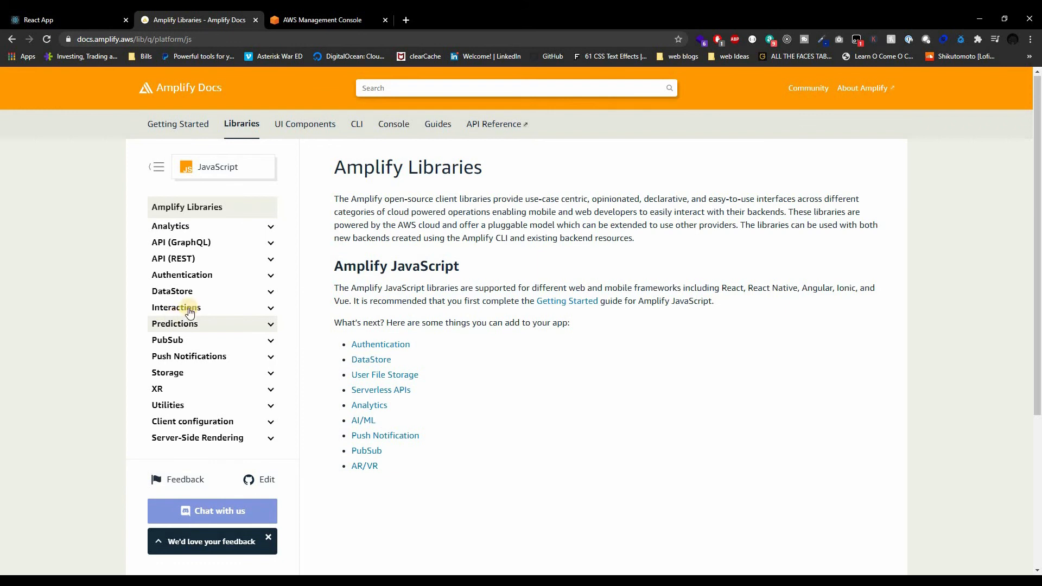
left_click(193, 275)
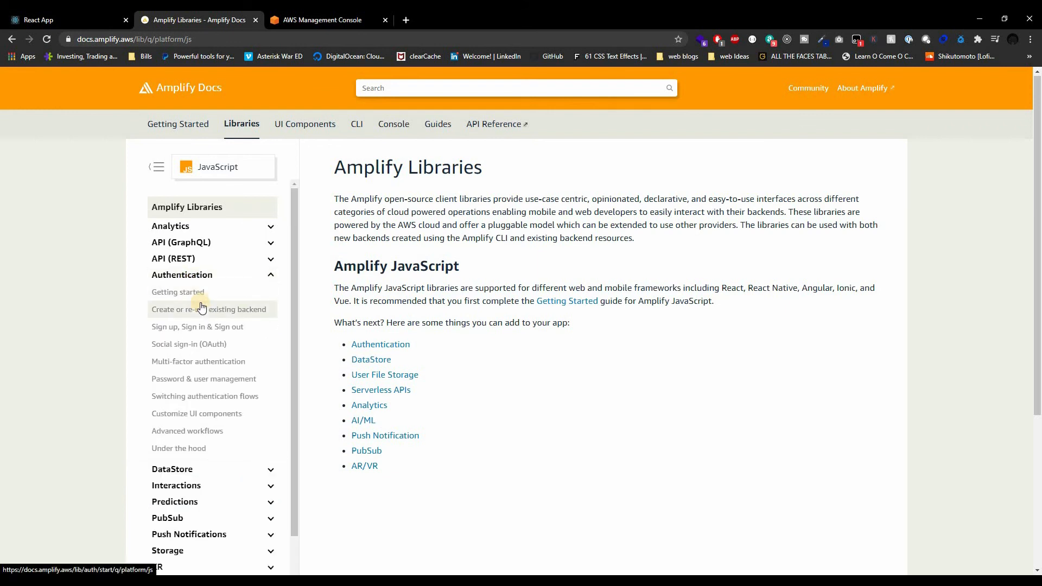
left_click(298, 126)
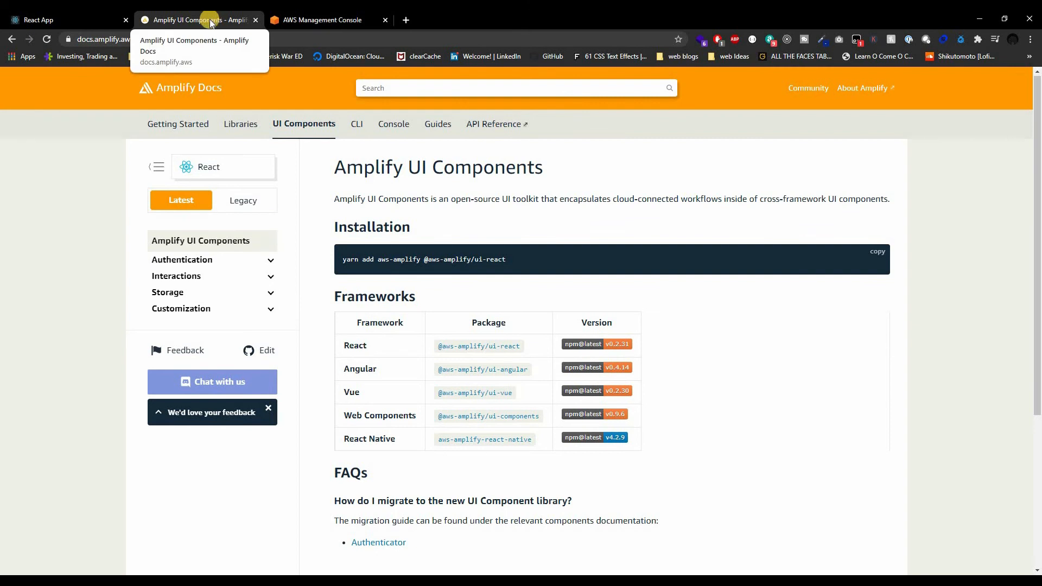
- View the running React app at localhost:3000 and the amplify-react project in Visual Studio Code
left_click(59, 19)
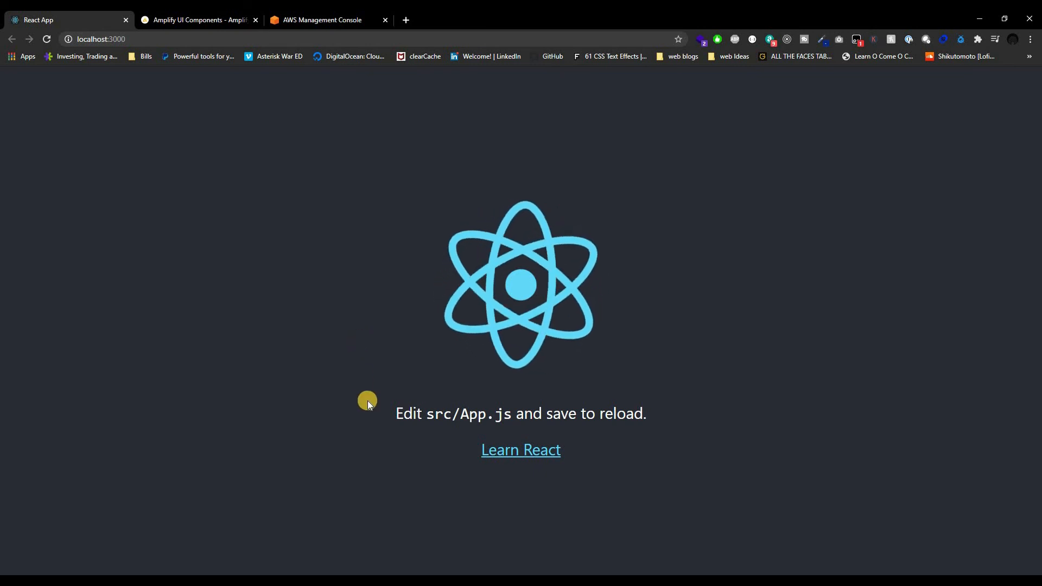
left_click(468, 580)
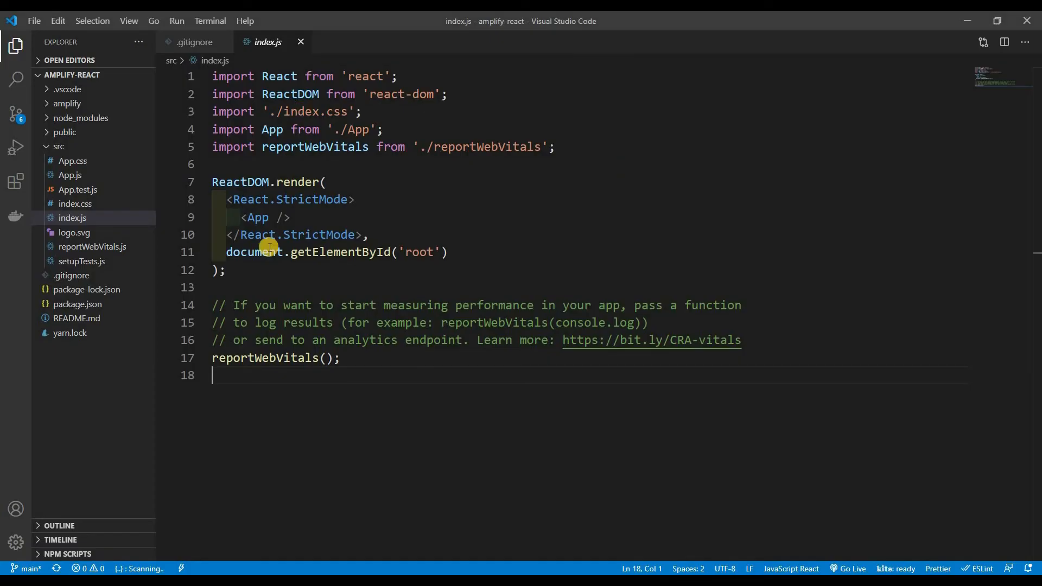
- Switch to PowerShell, clear the terminal at the amplify-react folder and close its window
left_click(434, 580)
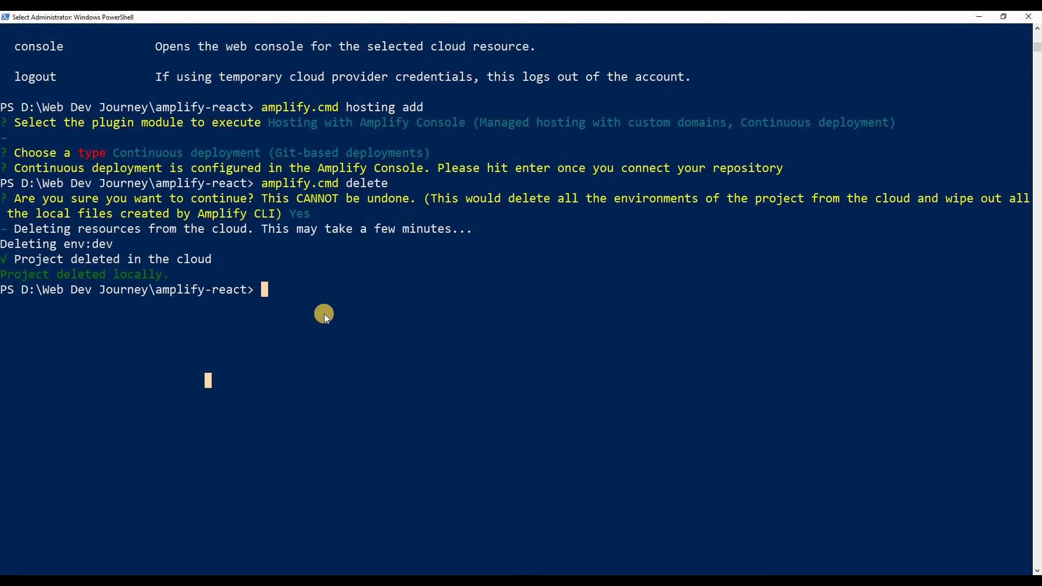
type("clear")
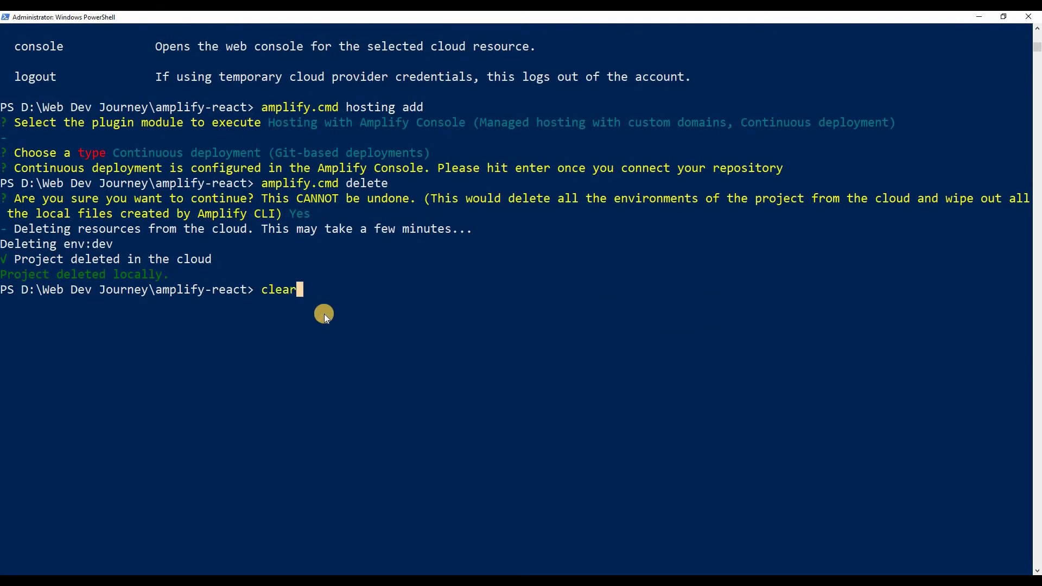
key("Return")
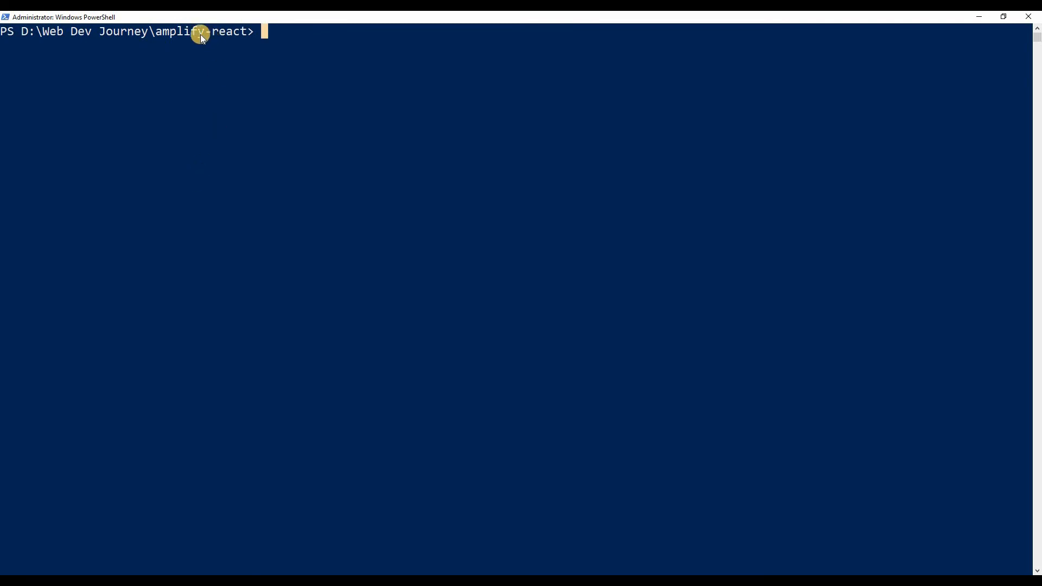
left_click_drag(272, 16, 278, 83)
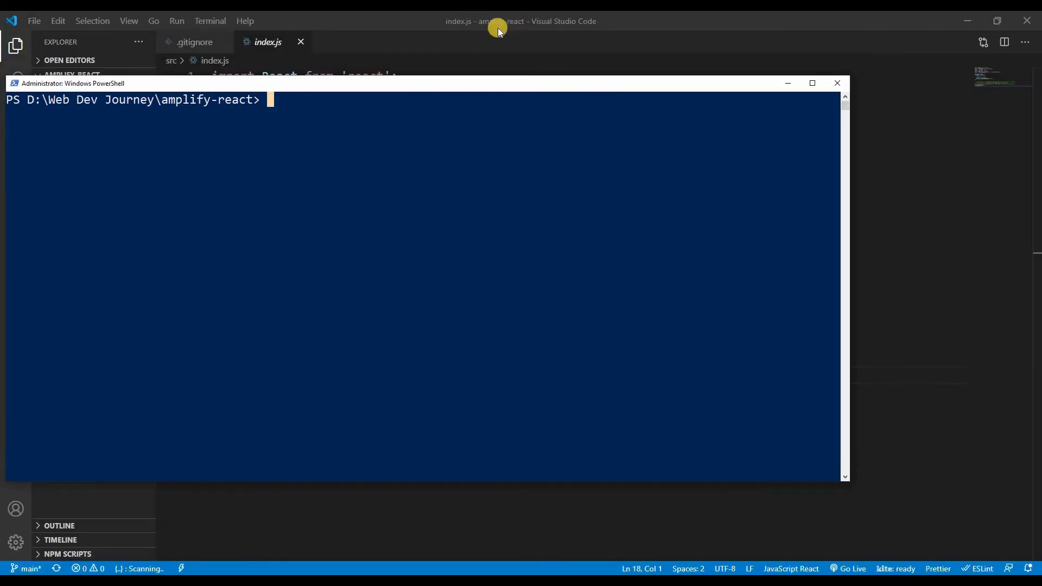
left_click_drag(623, 36, 423, 12)
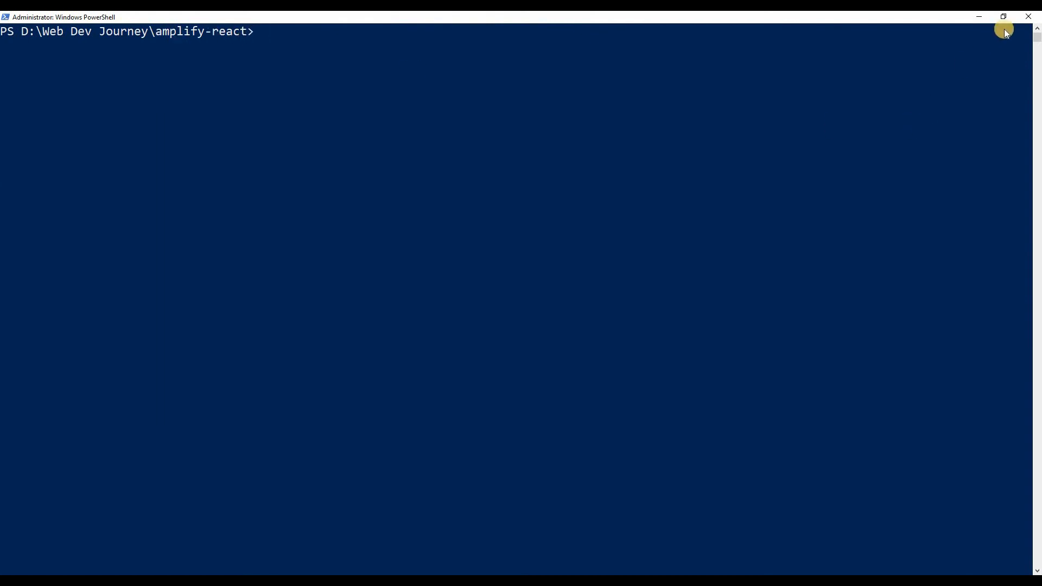
left_click(1027, 20)
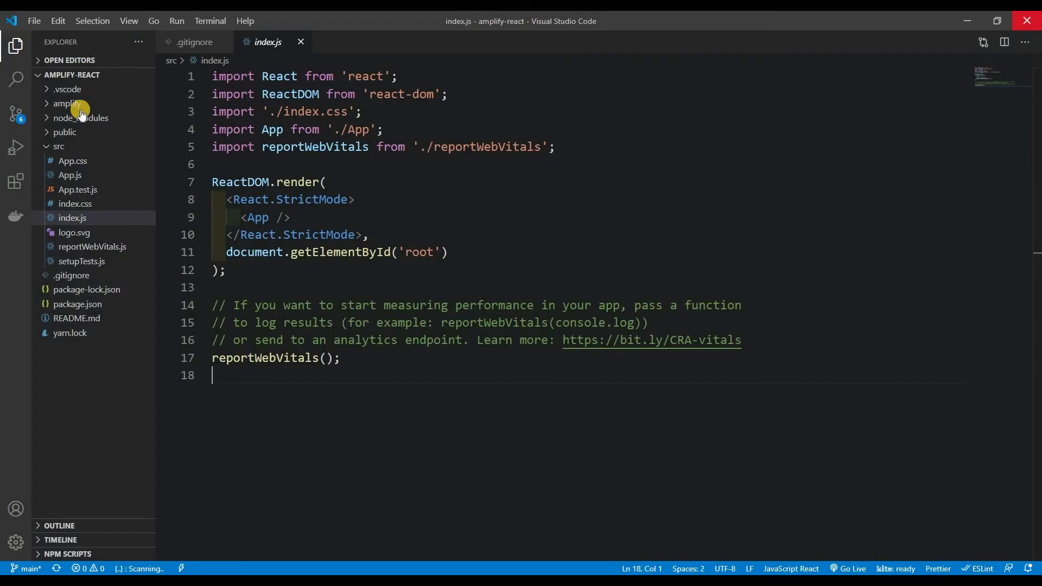
- Reveal App.css in File Explorer and go up to the Web Dev Journey folder
right_click(68, 161)
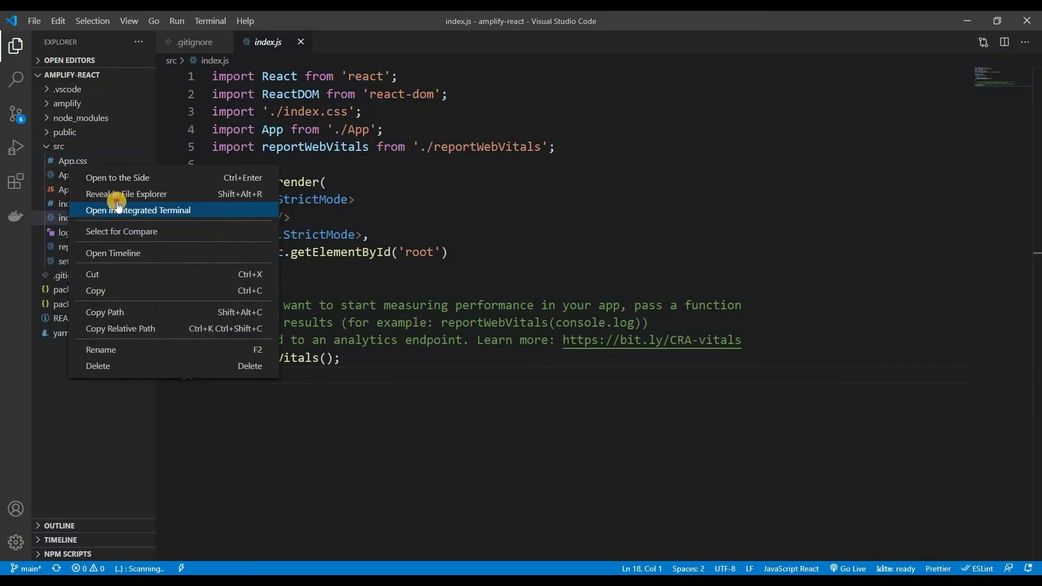
left_click(109, 194)
left_click(398, 240)
left_click(341, 240)
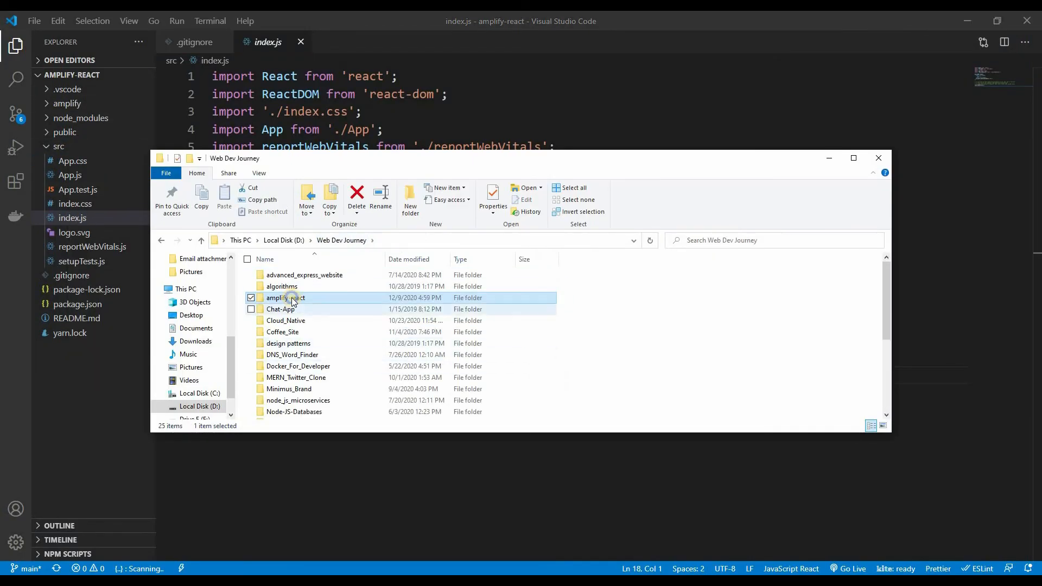
right_click(286, 297)
left_click(184, 541)
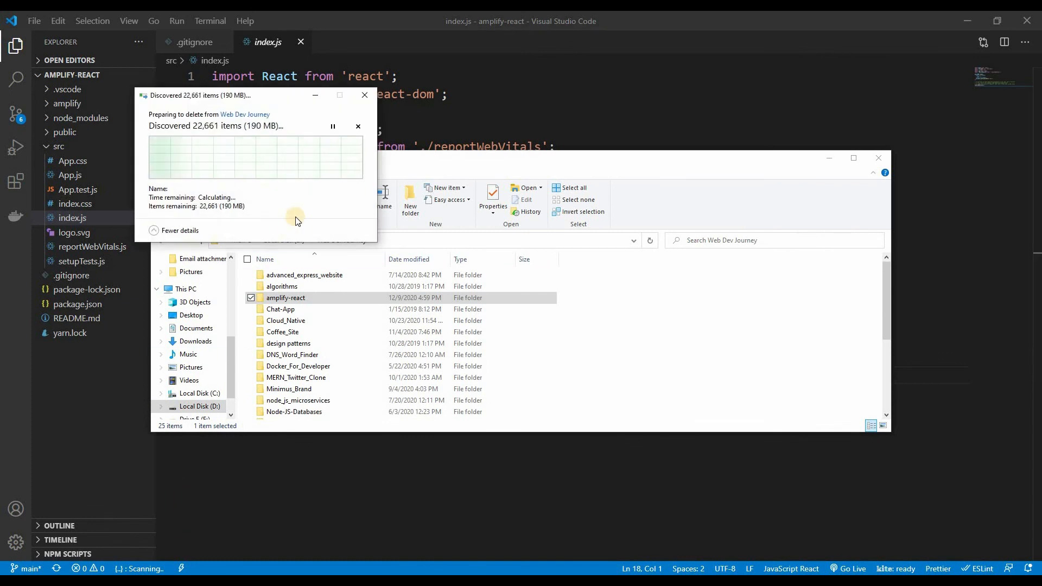
left_click(359, 125)
- Try to rename the amplify-react folder to amplify-react-app
right_click(347, 298)
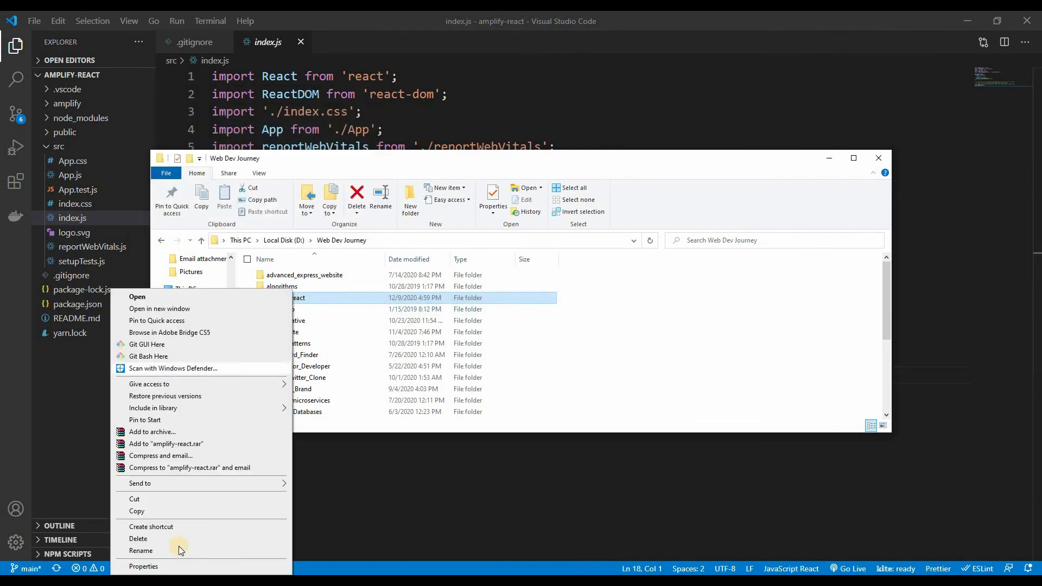
left_click(178, 546)
type("-app")
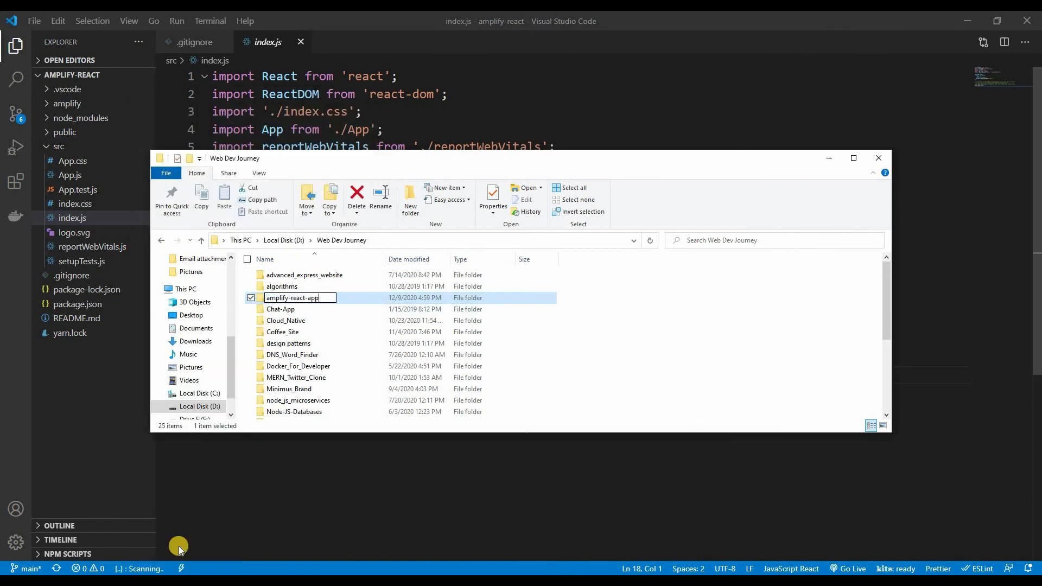
key("Return")
left_click(604, 355)
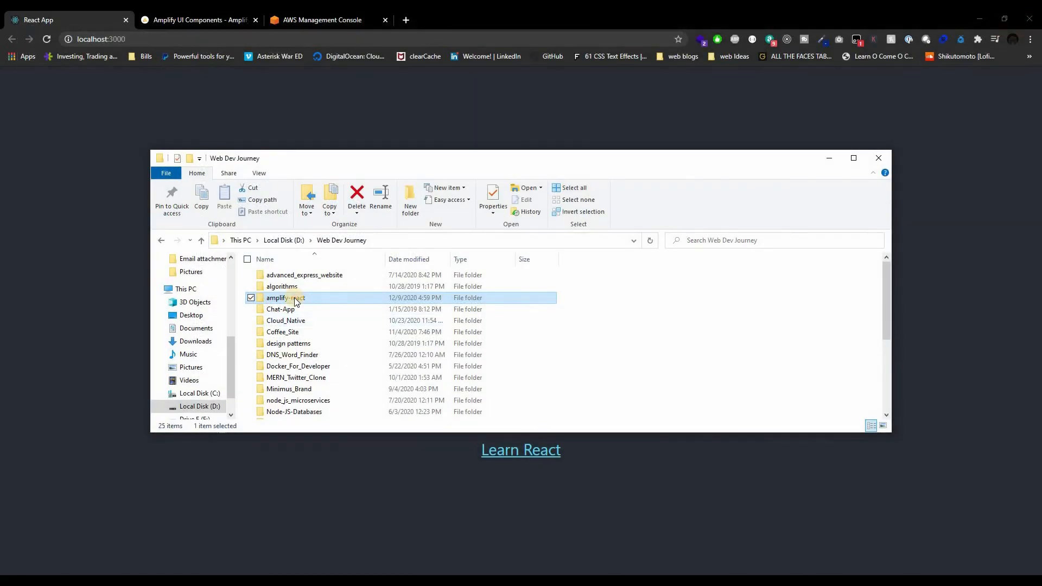
- Rename the amplify-react folder in Web Dev Journey as amplify-react-app
left_click(295, 299)
key("End")
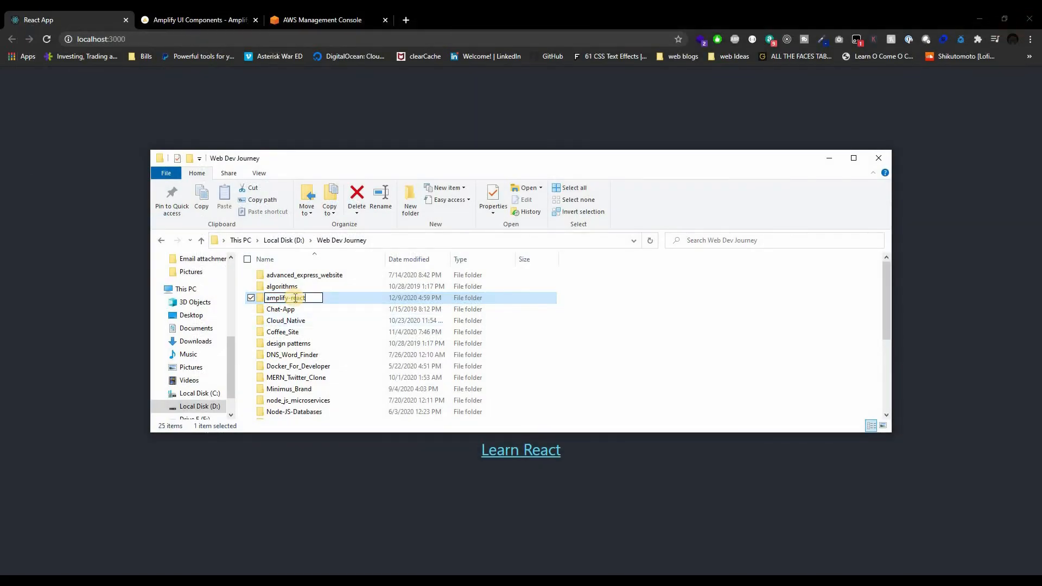
type("-app")
key("Return")
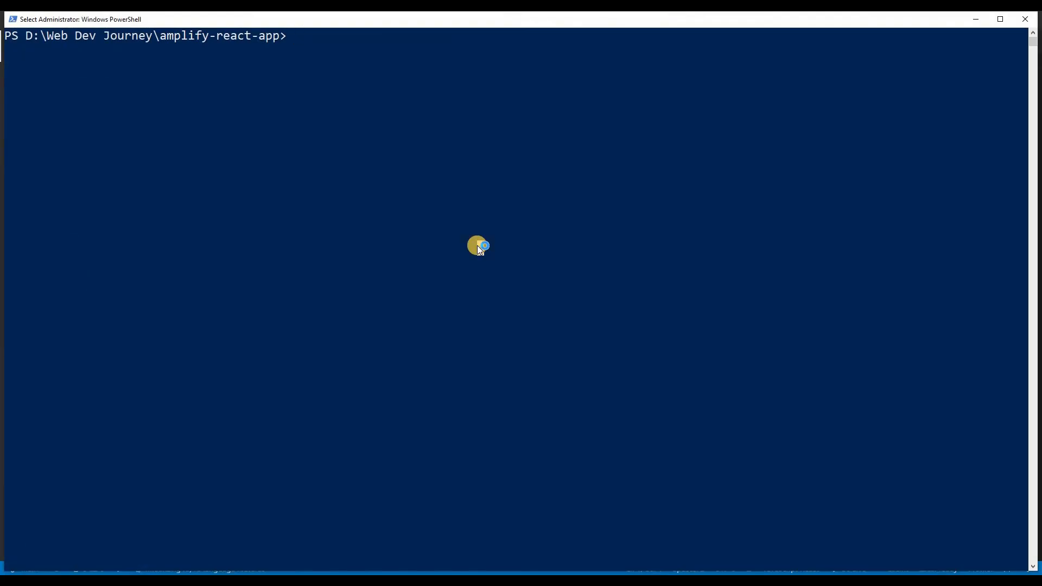
- Run amplify.cmd init with project name amplifyreactapp, environment dev and Visual Studio Code as the default editor
type("am")
key("Tab")
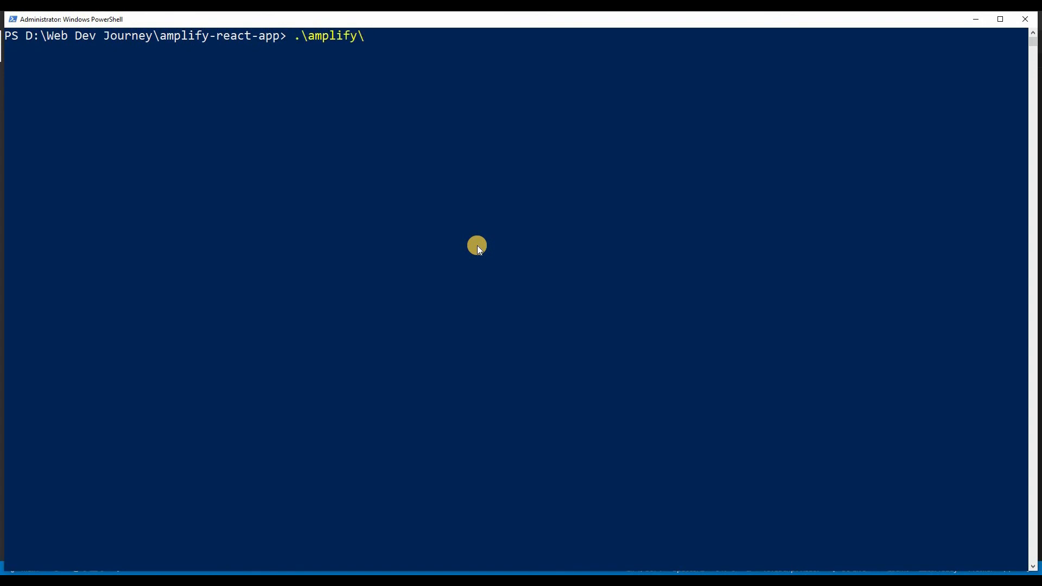
key("Tab")
type("init")
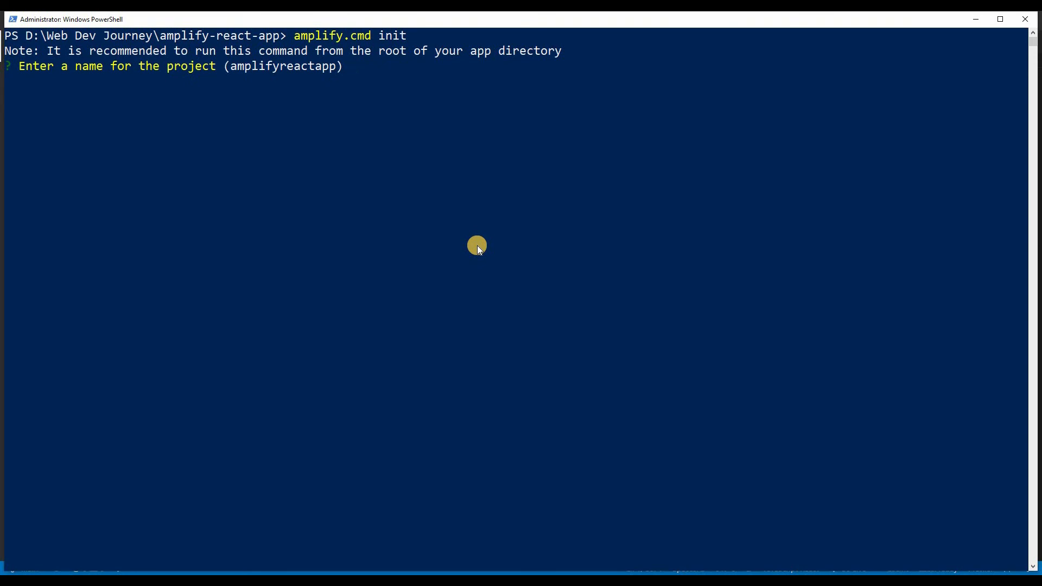
key("Return")
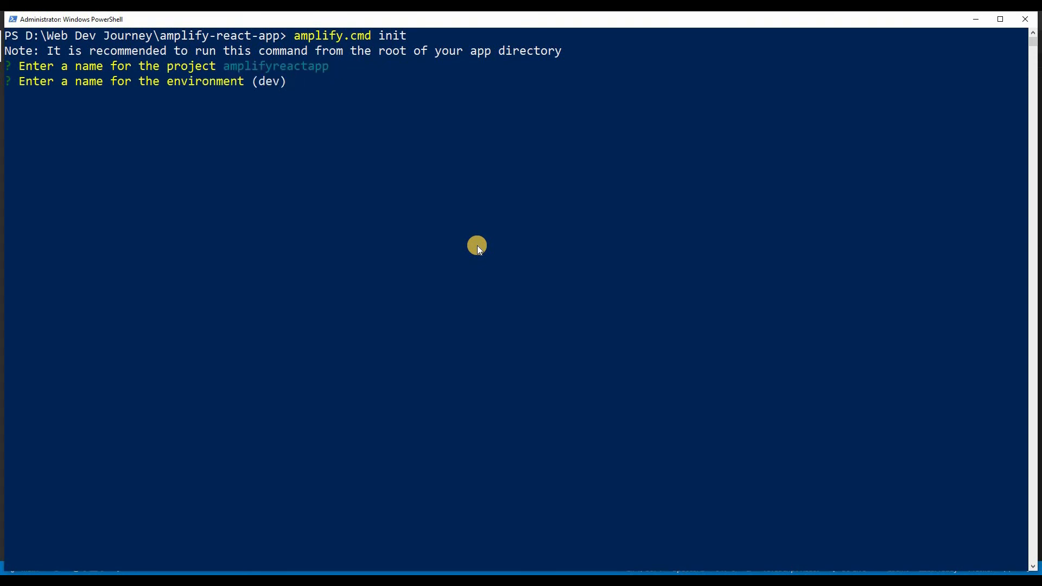
key("Return")
key("Return")
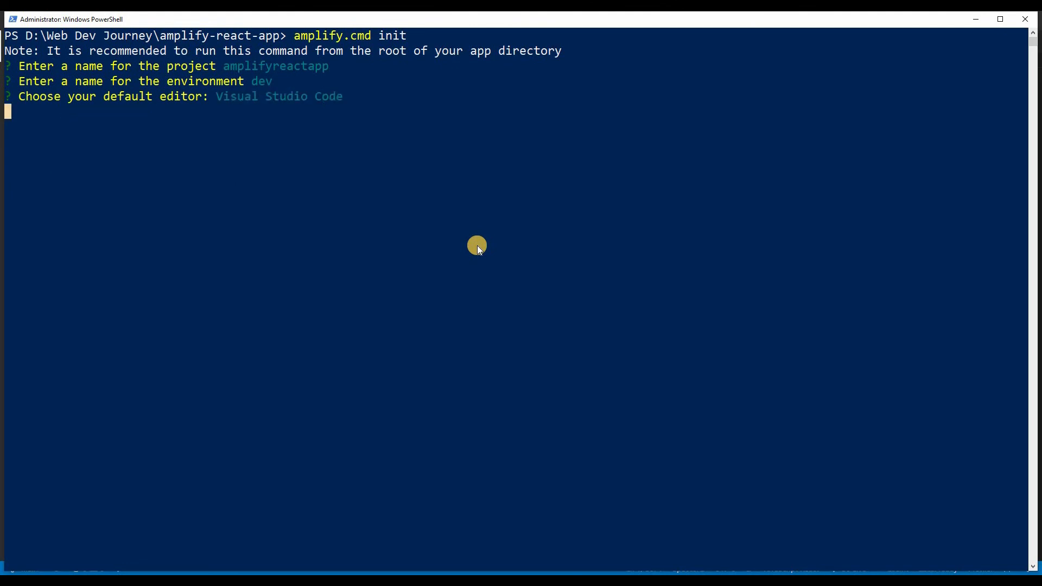
- Accept javascript, react, source path src, distribution path build, build command npm.cmd run-script build and start command npm.cmd run-script start
key("Return")
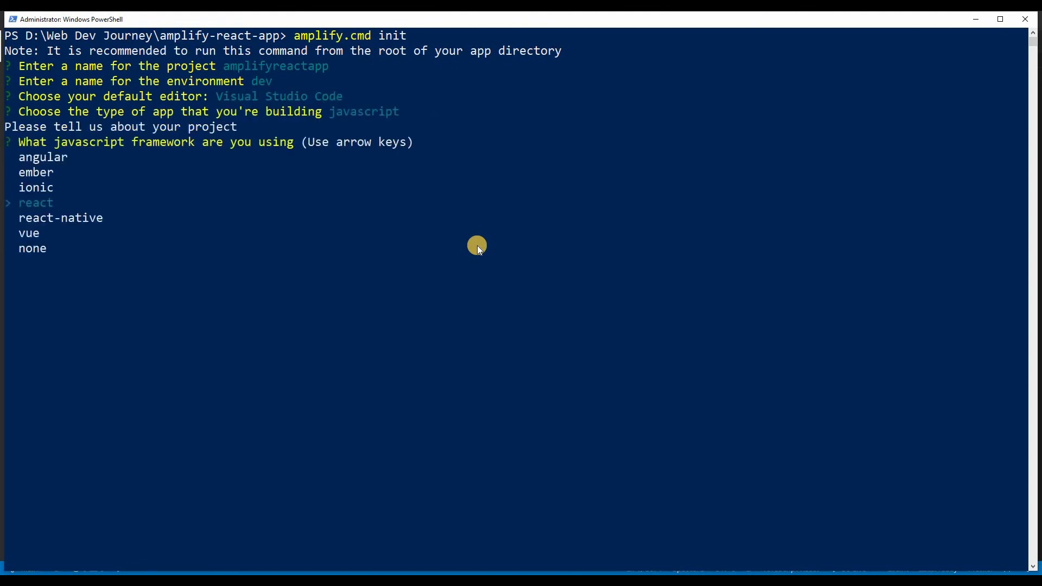
key("Return")
key("Return")
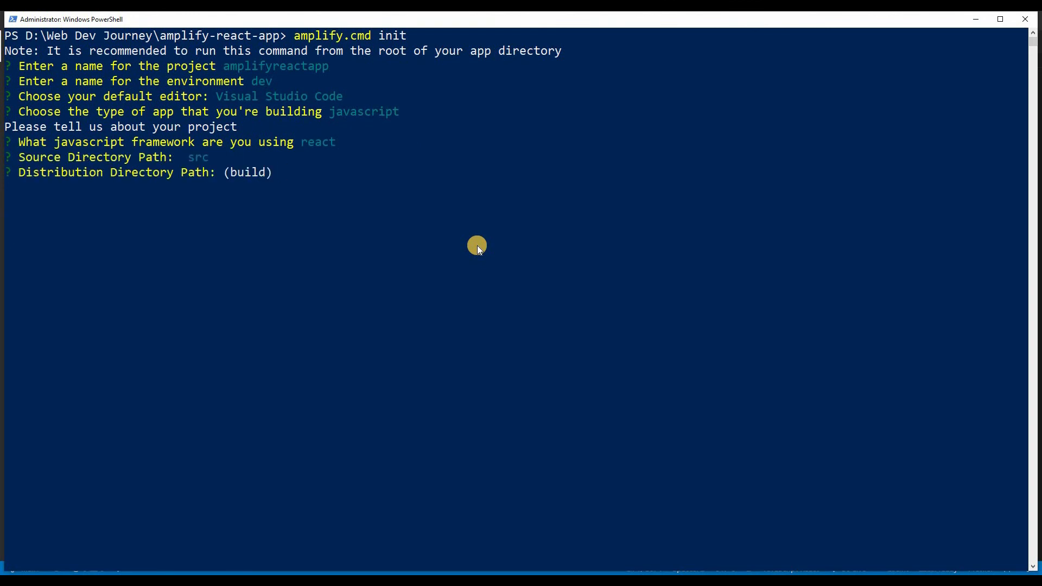
key("Return")
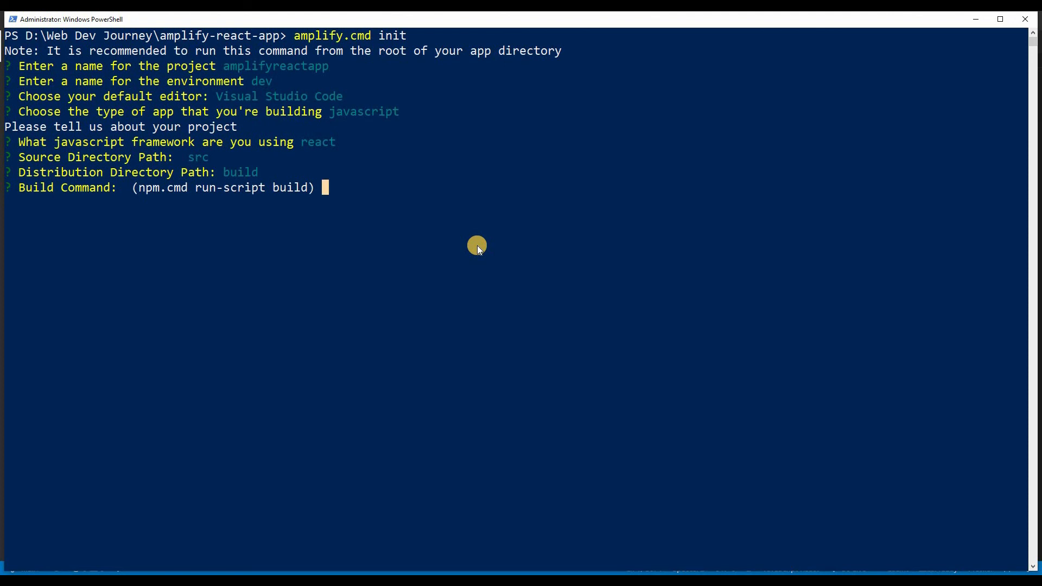
key("Return")
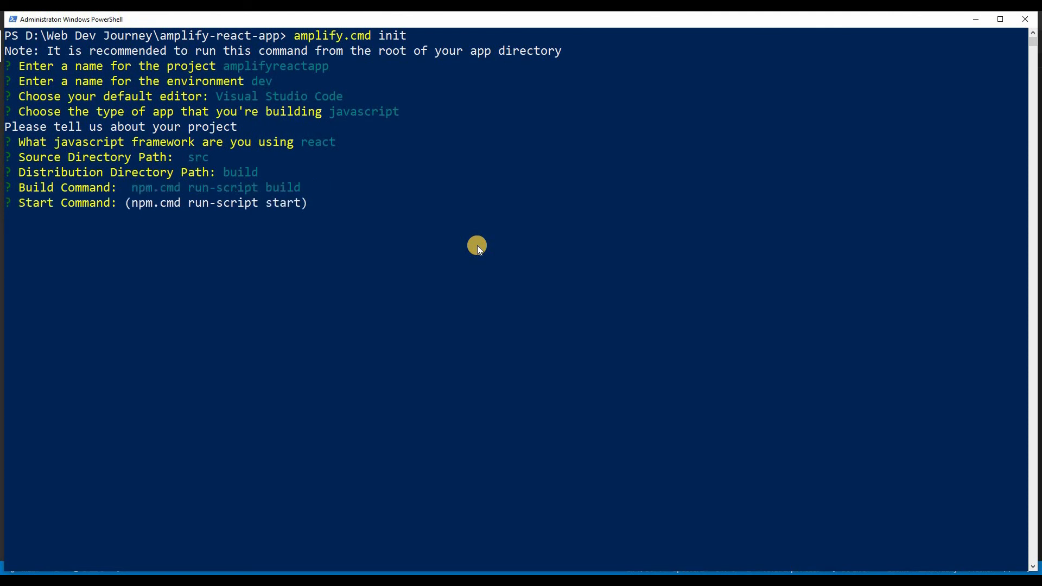
key("Return")
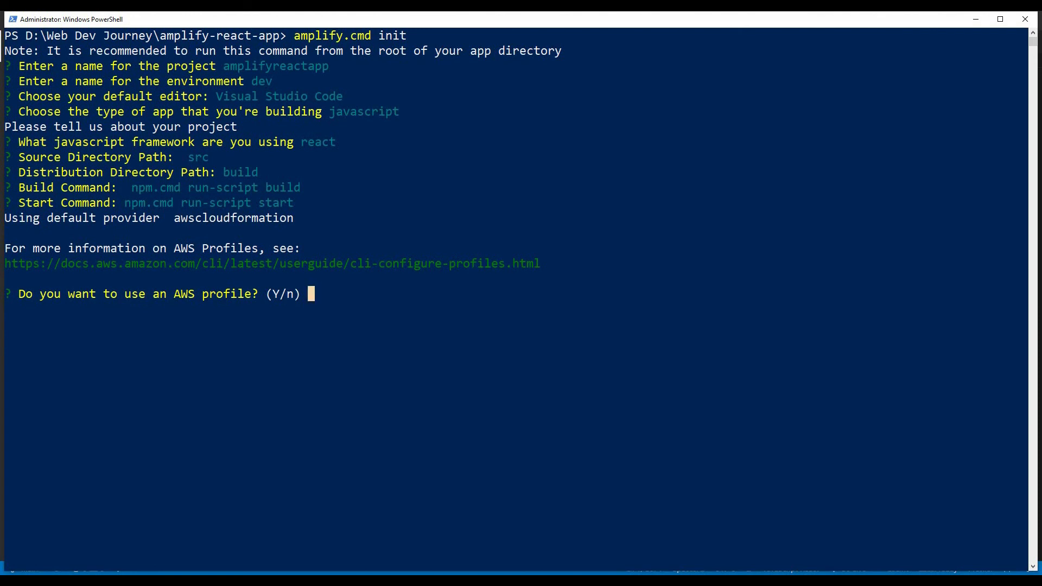
- Open CloudFormation in the AWS Management Console, read the description of stacks and return to PowerShell
key("alt+Tab")
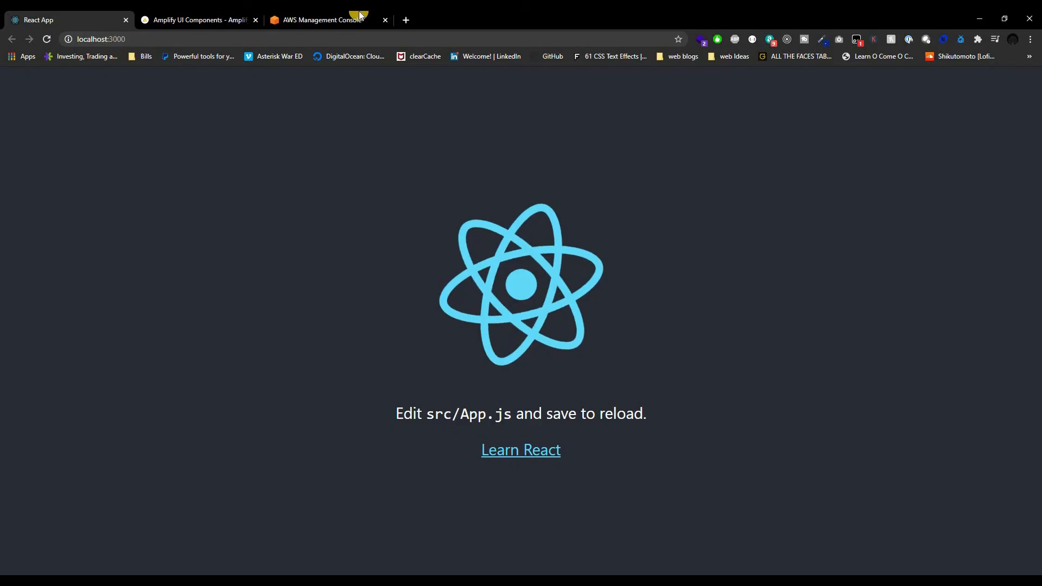
left_click(331, 17)
left_click(152, 310)
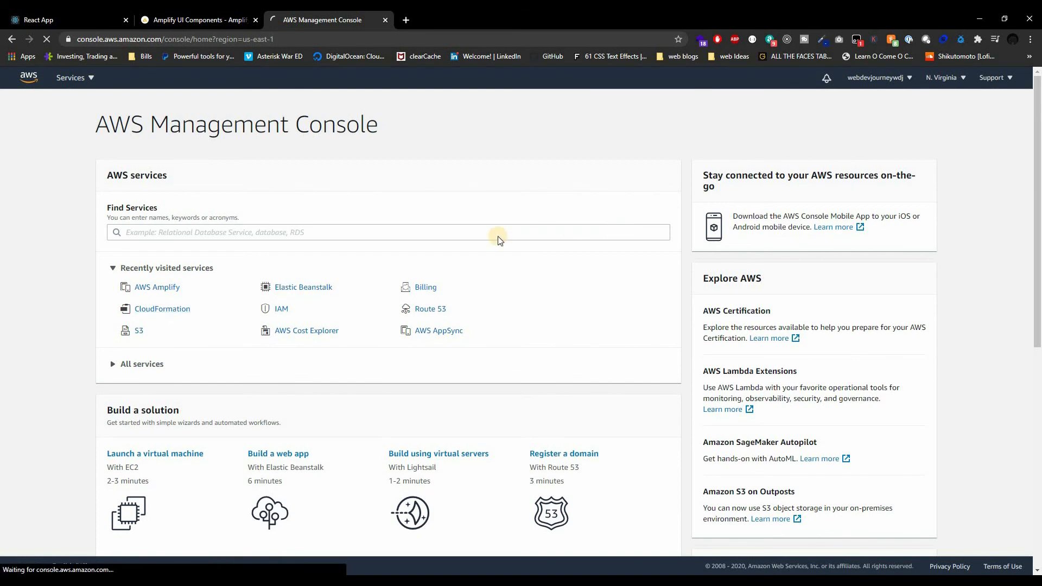
scroll(353, 239, "down", 6)
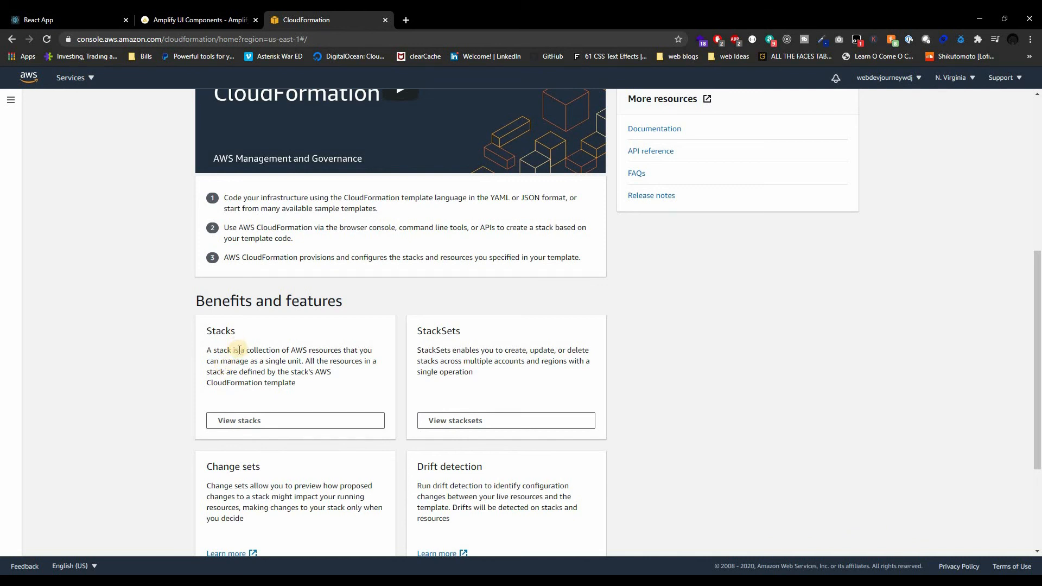
left_click_drag(240, 350, 308, 351)
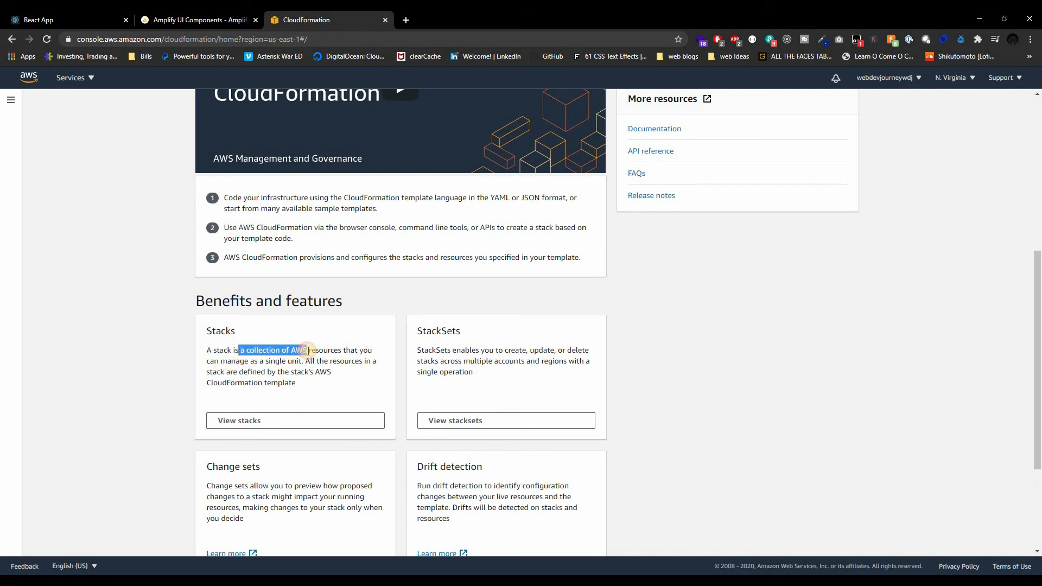
left_click(282, 364)
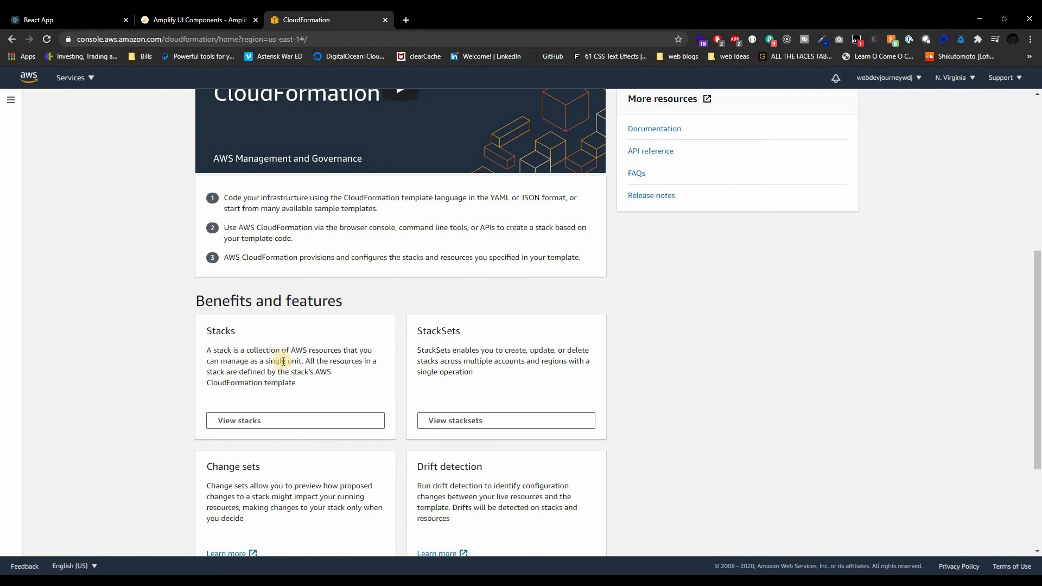
left_click(980, 19)
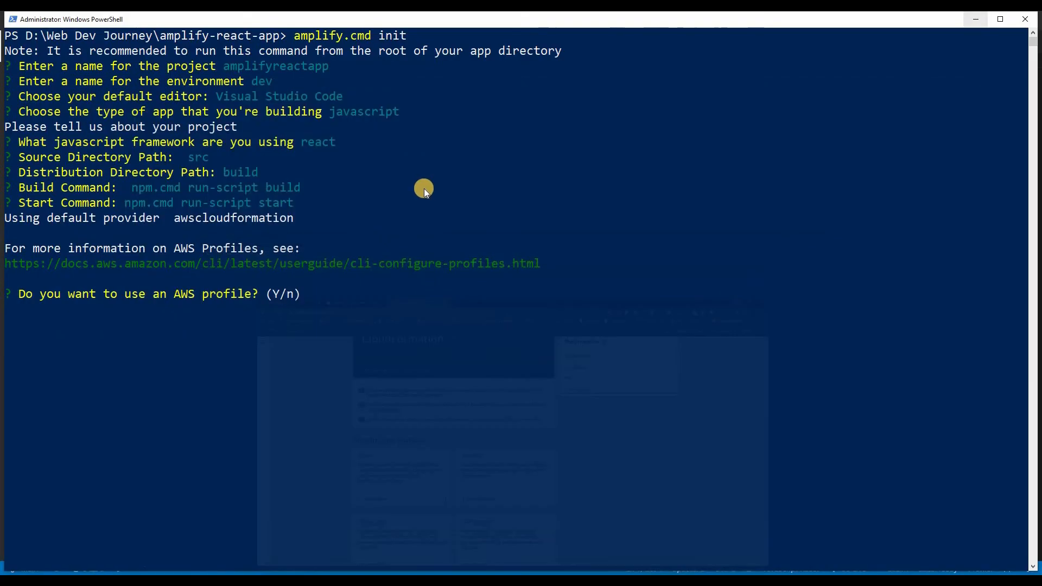
left_click(403, 187)
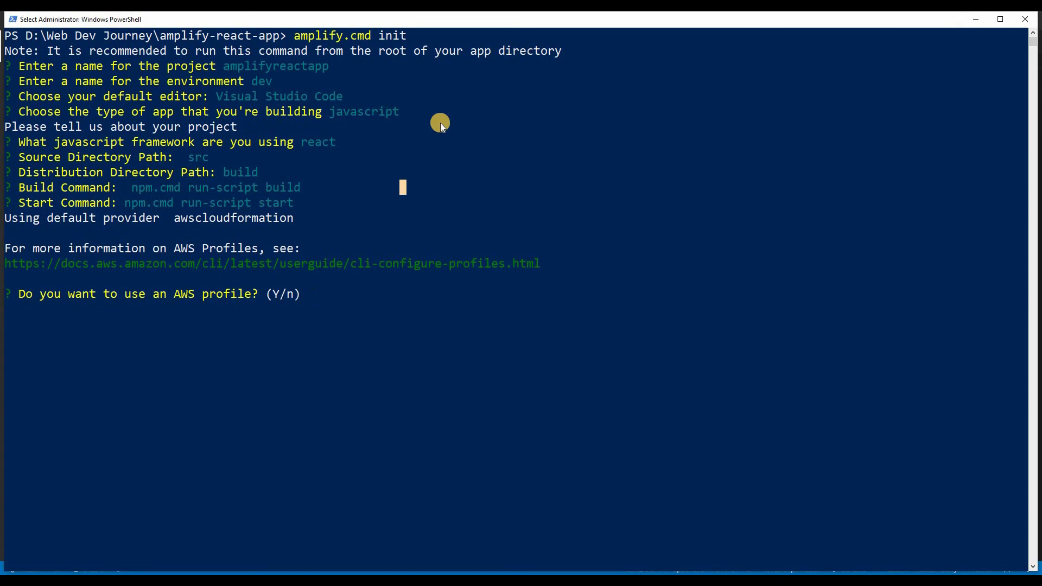
double_click(475, 16)
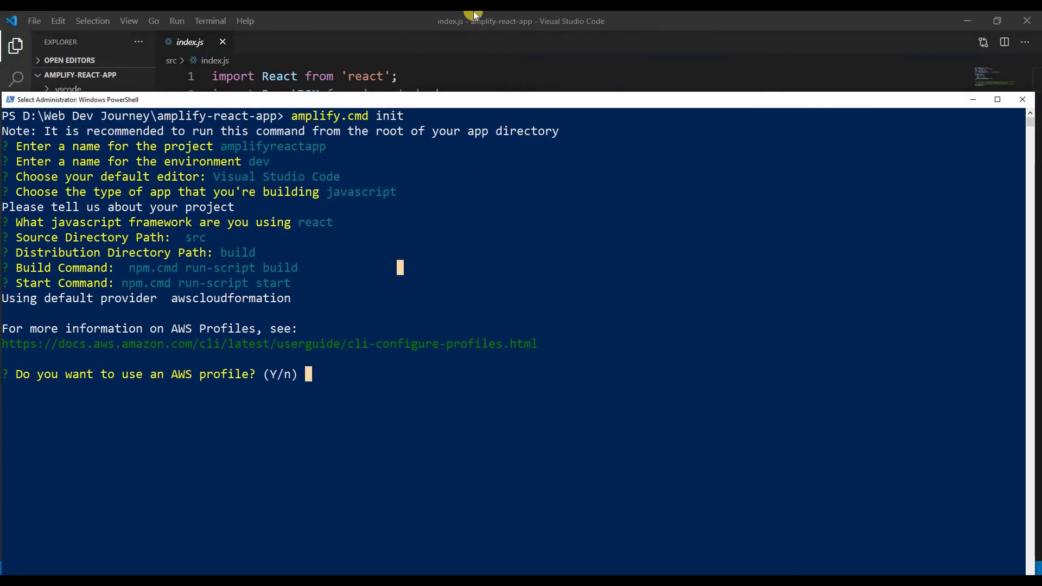
double_click(487, 18)
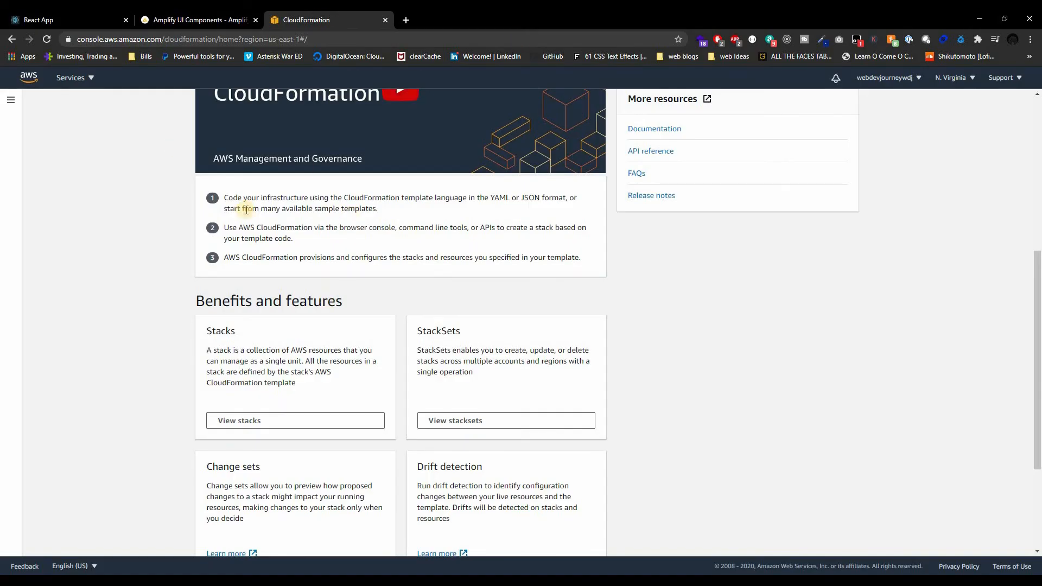
- Switch to the Amplify Docs in the browser and examine the Authentication and API (GraphQL) topics under Libraries
left_click(219, 18)
left_click(240, 126)
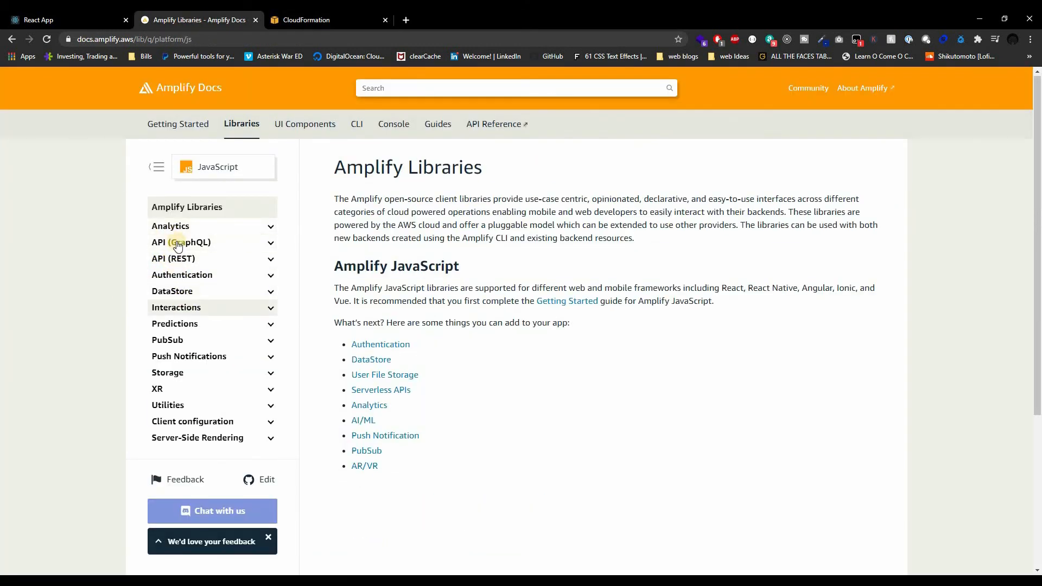
left_click(178, 276)
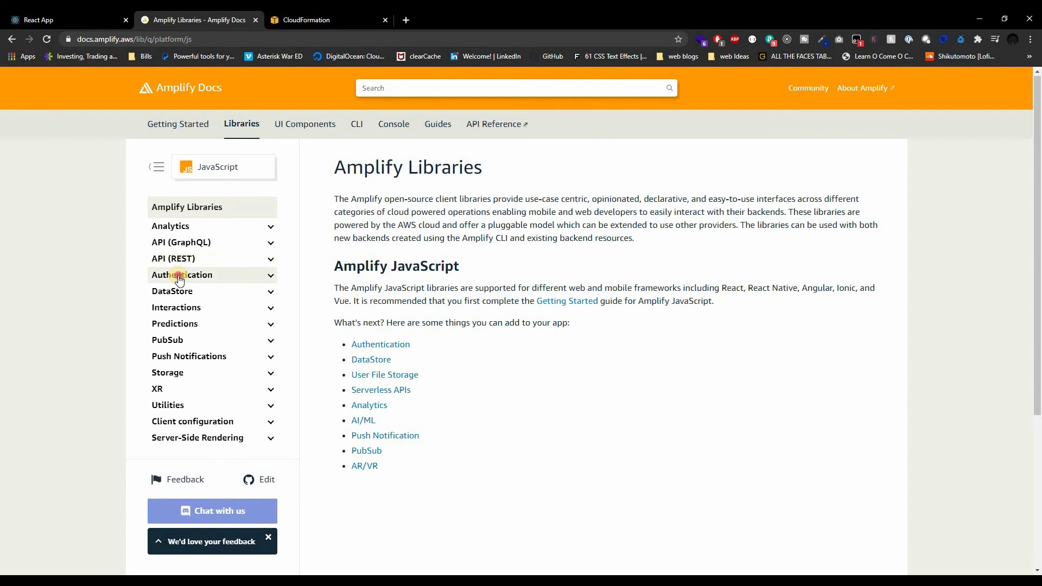
left_click(210, 276)
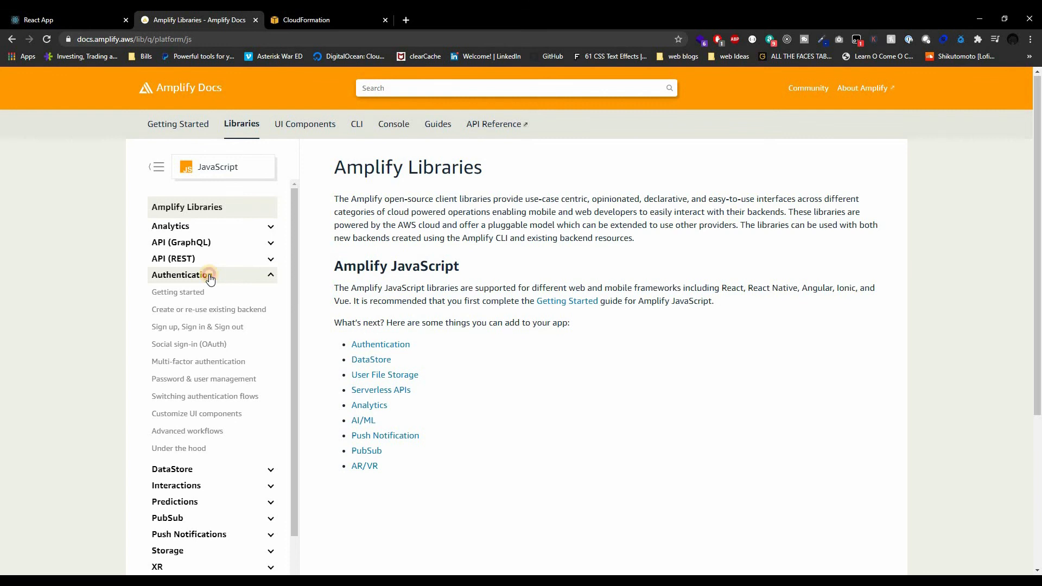
left_click(187, 242)
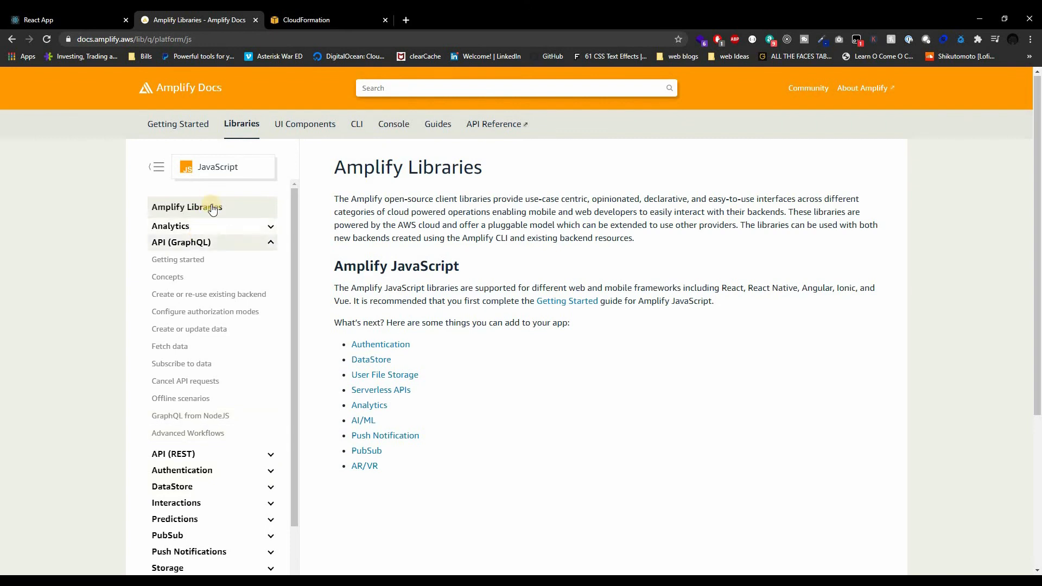
left_click(177, 242)
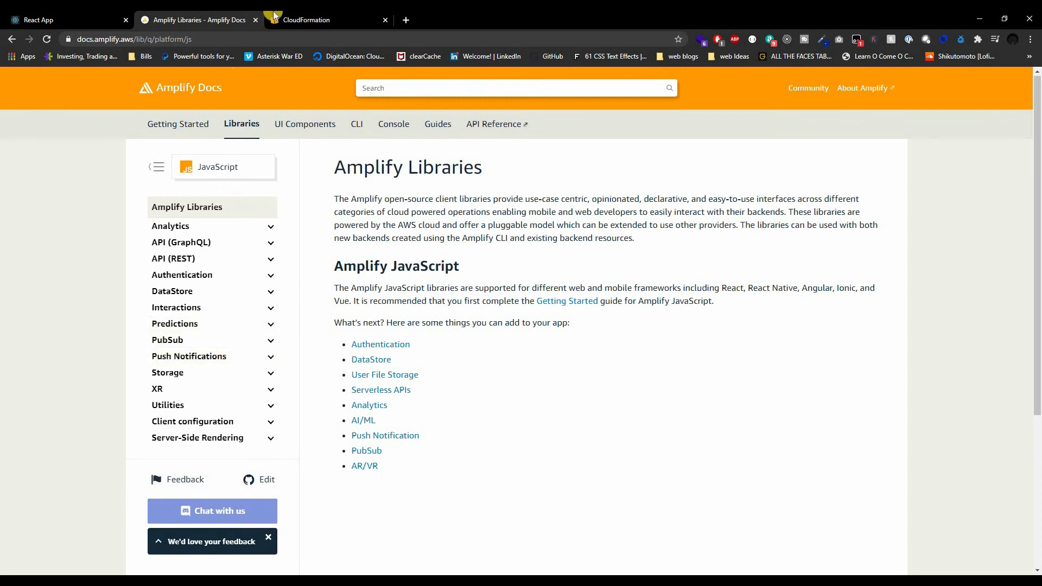
- Return to the CloudFormation page and review its How it works and Benefits and features sections
key("ctrl+Tab")
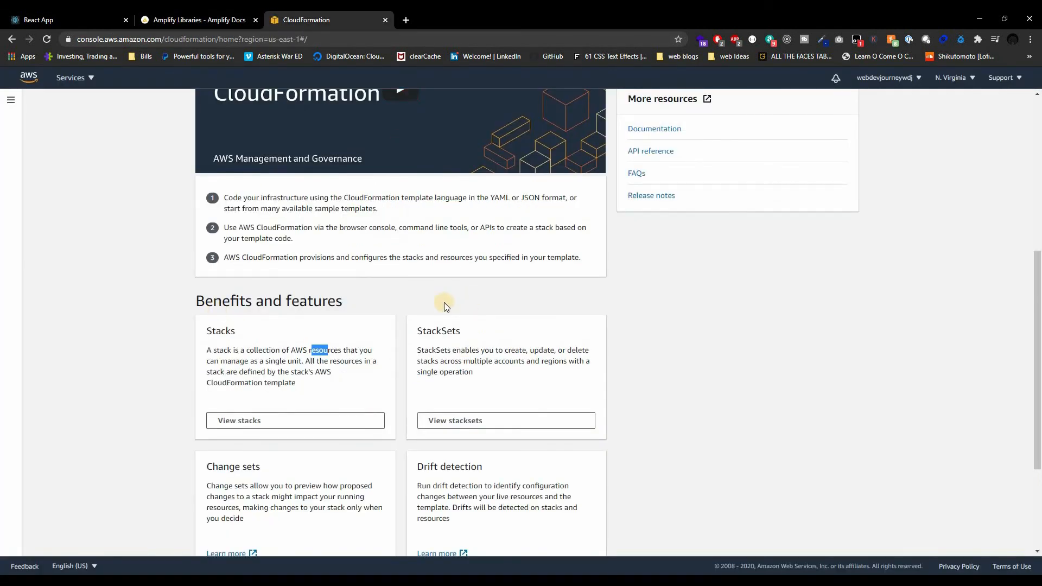
left_click(746, 359)
scroll(252, 198, "up", 2)
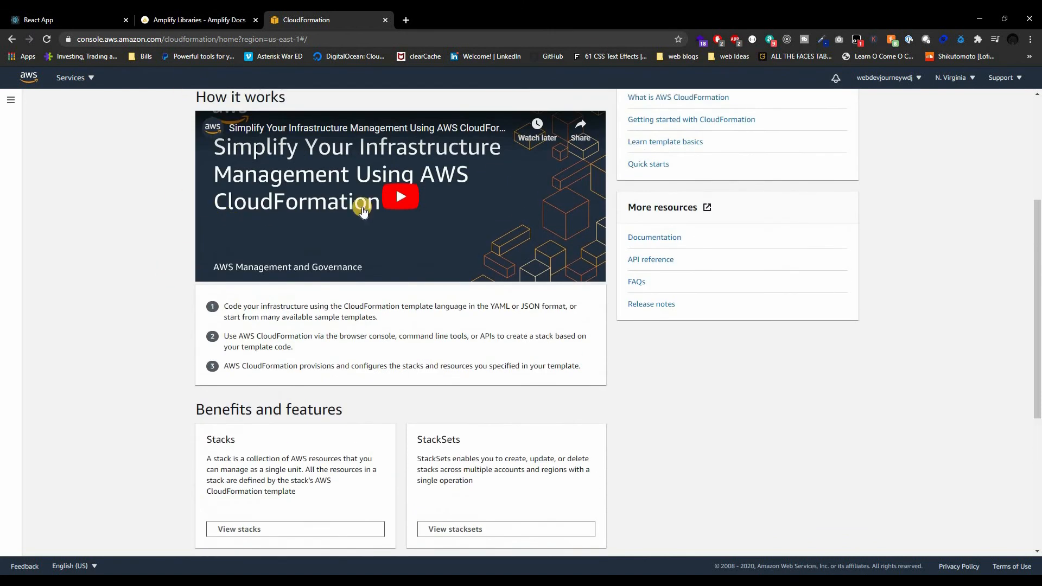
scroll(337, 226, "down", 3)
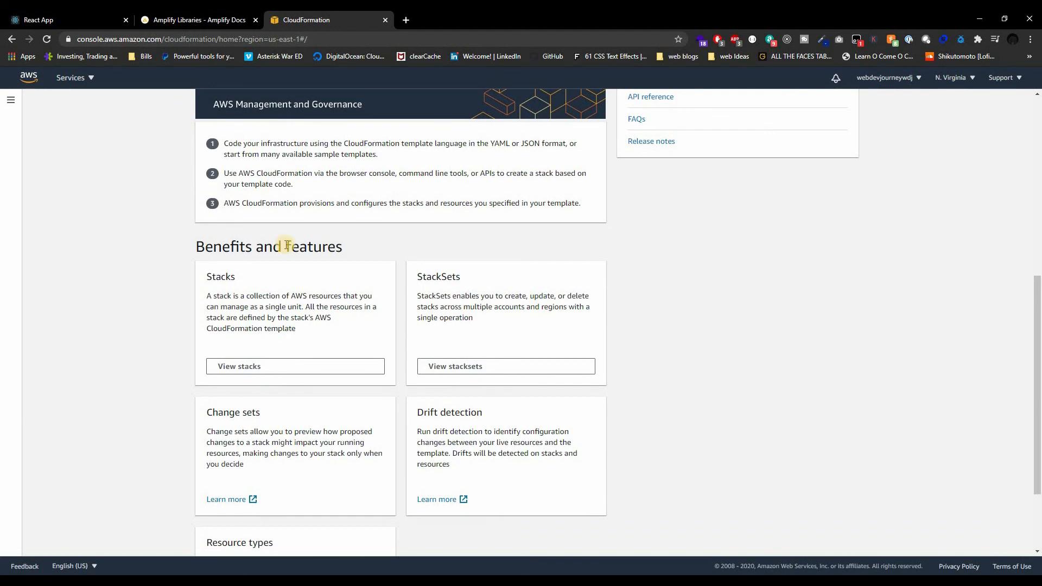
- Switch to PowerShell, answer yes to using an AWS profile and choose the amplify-react profile
key("alt+Tab")
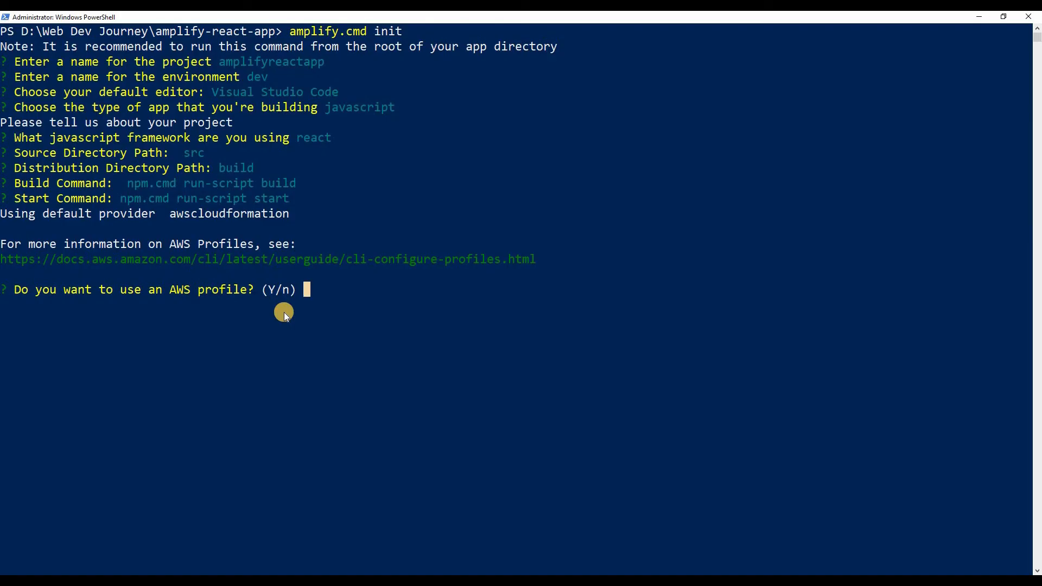
left_click(284, 312)
type("Y")
key("Return")
key("Down")
key("Down")
key("Down")
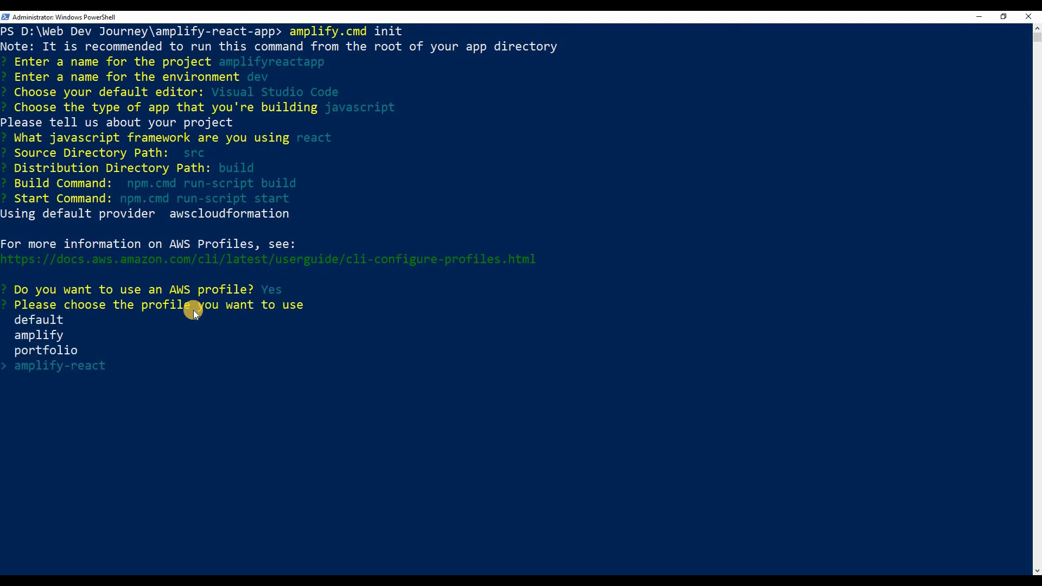
key("Return")
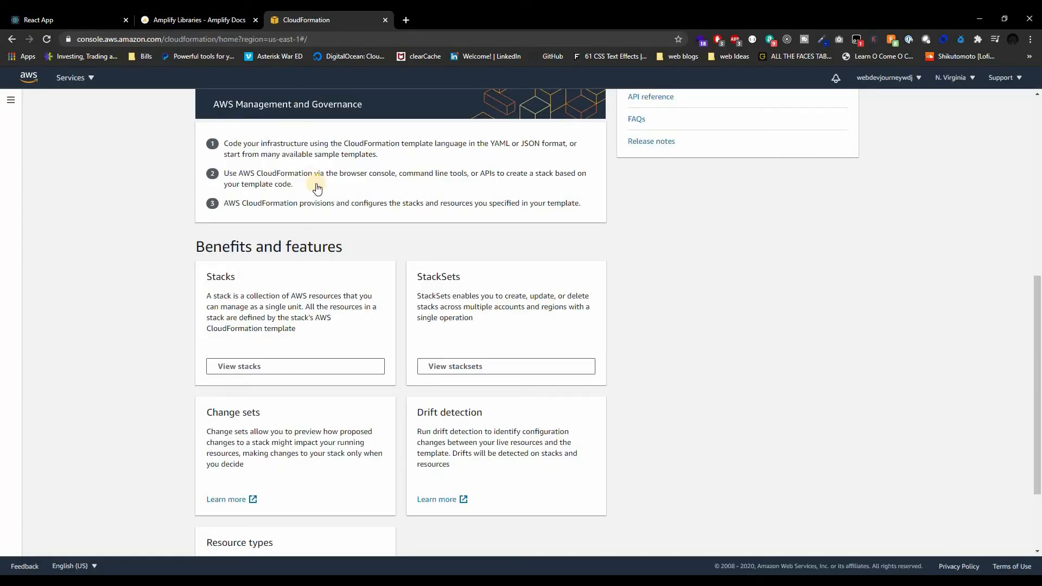
- In the AWS console in the browser, find CloudFormation by searching cloudf and view the resources of the amplifyreactapp dev stack
scroll(318, 188, "up", 7)
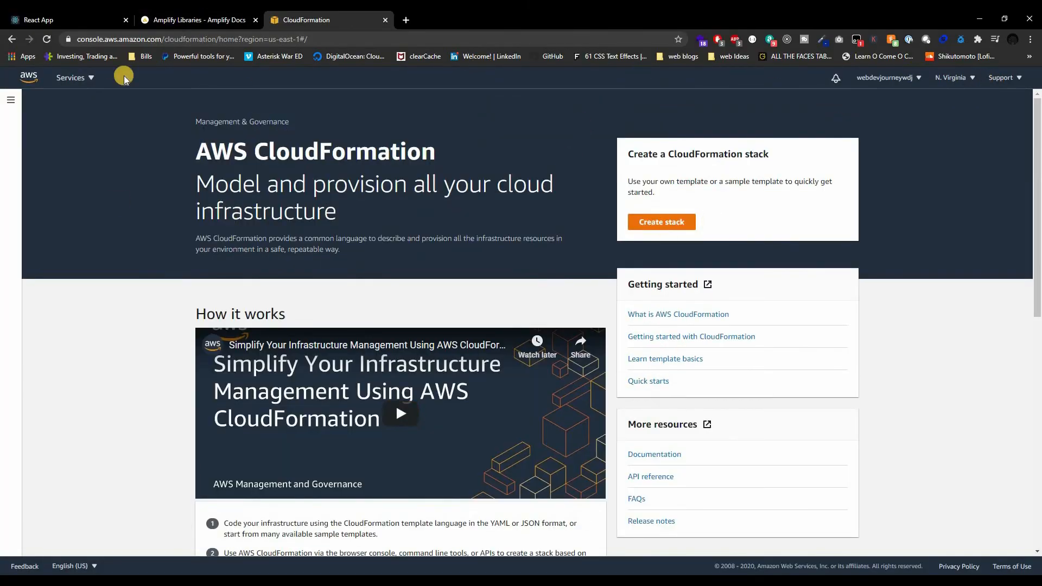
left_click(69, 79)
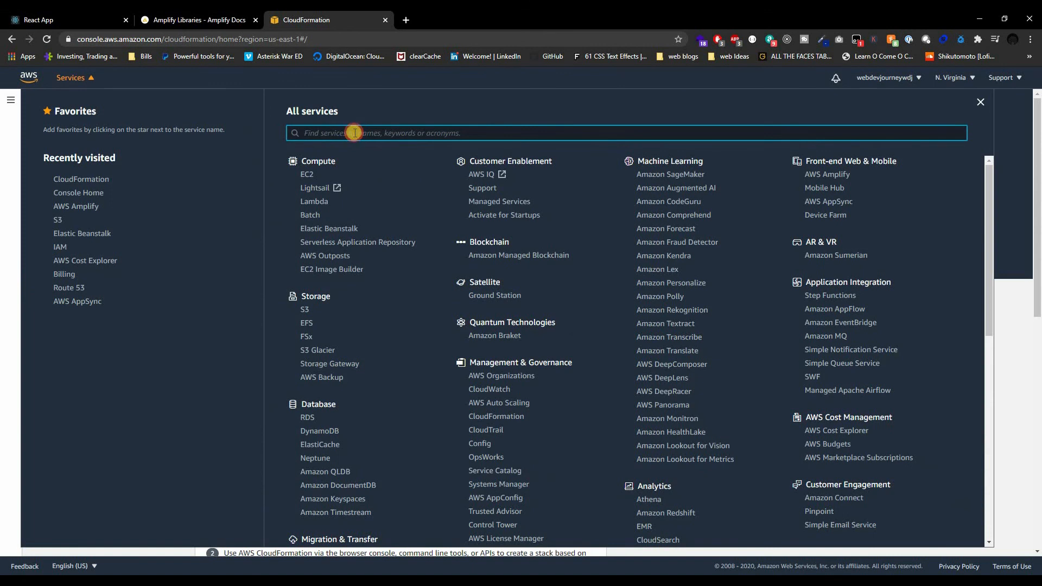
type("cloudf")
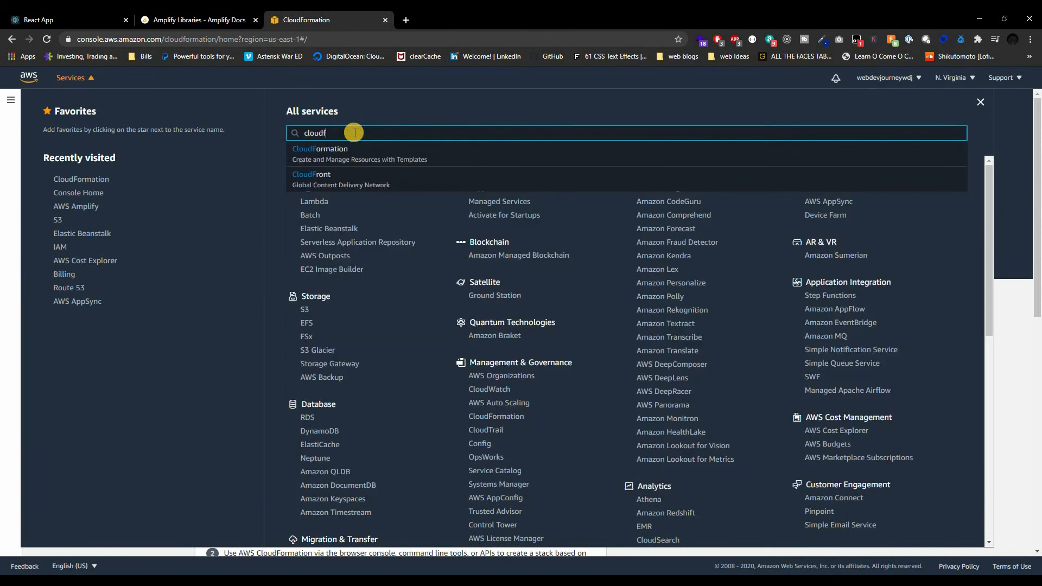
left_click(352, 156)
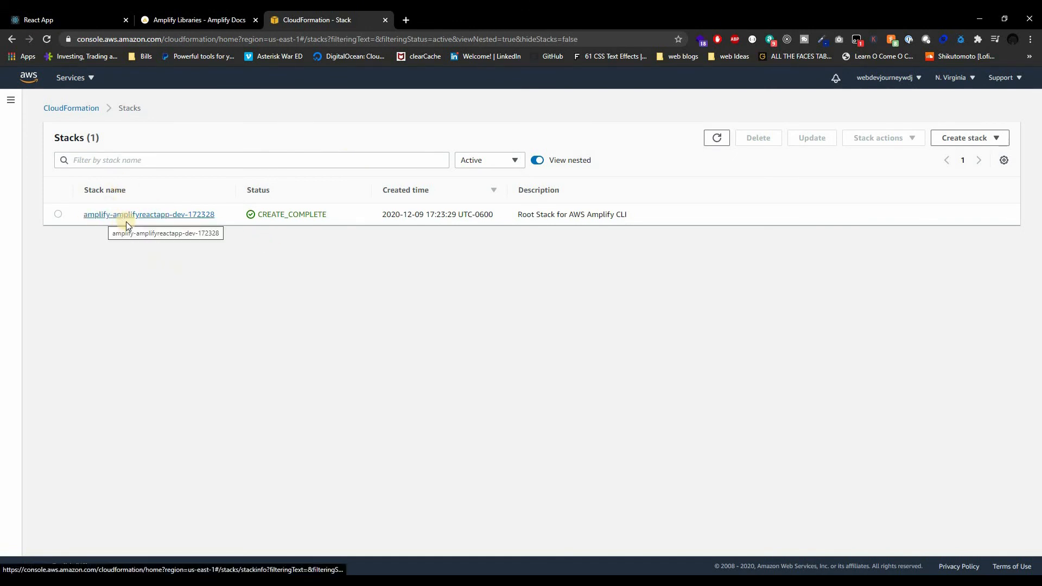
left_click(154, 217)
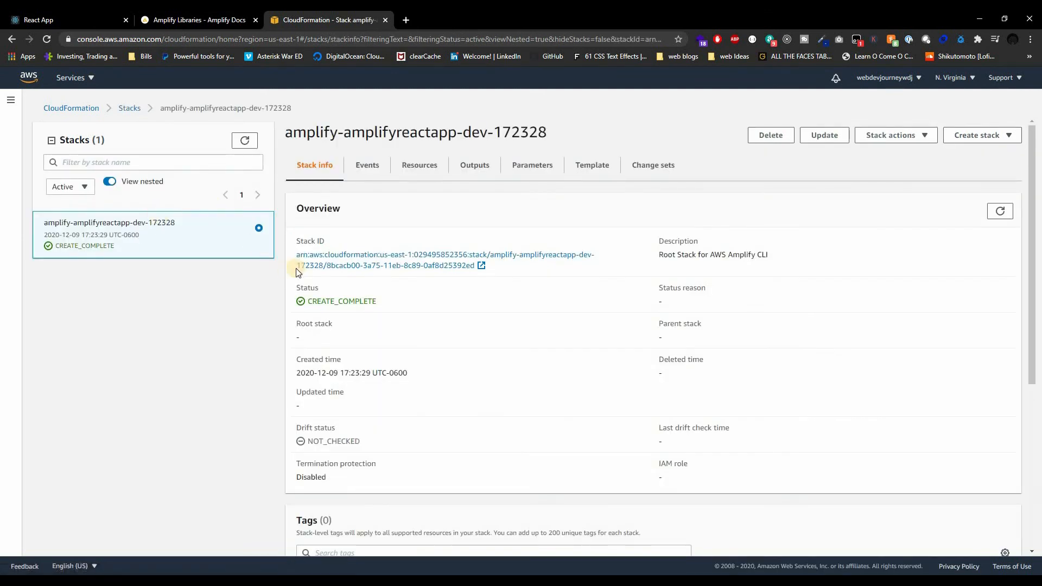
left_click(431, 169)
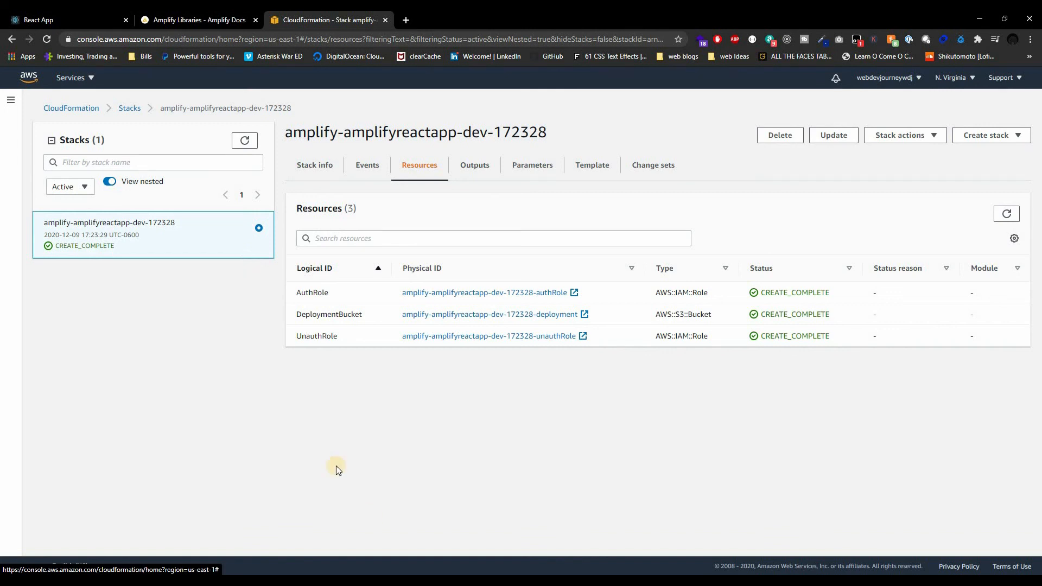
- Return to PowerShell and read through the amplify init output, including the created resources and the suggested next steps
left_click(344, 497)
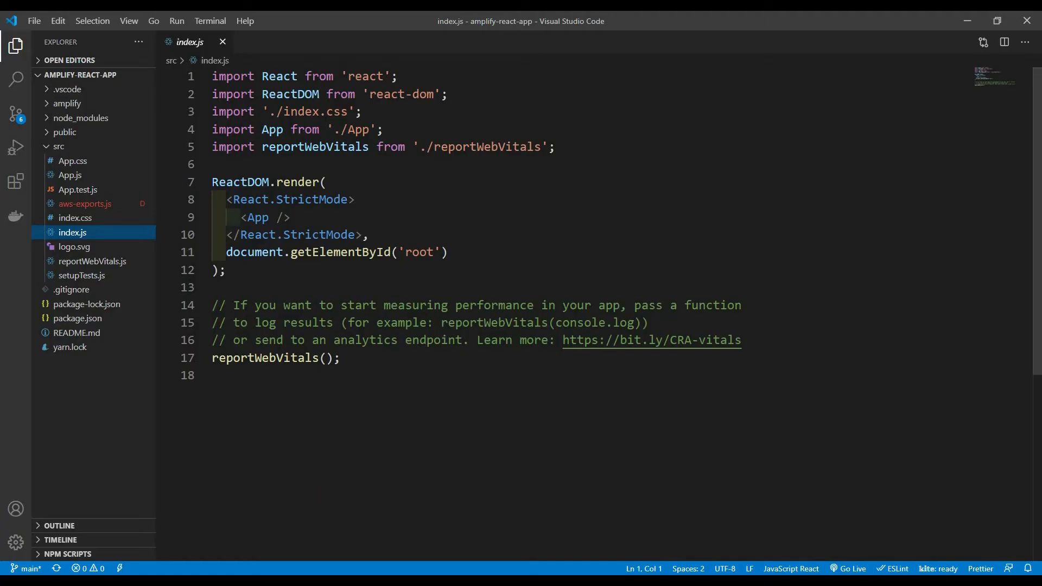
left_click(354, 506)
scroll(317, 473, "down", 3)
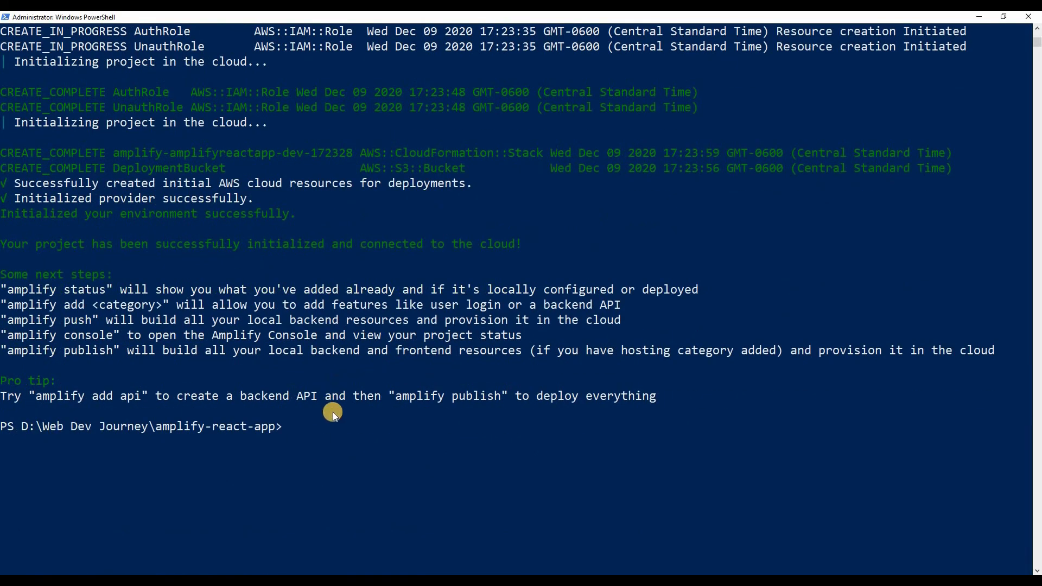
scroll(332, 415, "up", 4)
left_click(328, 444)
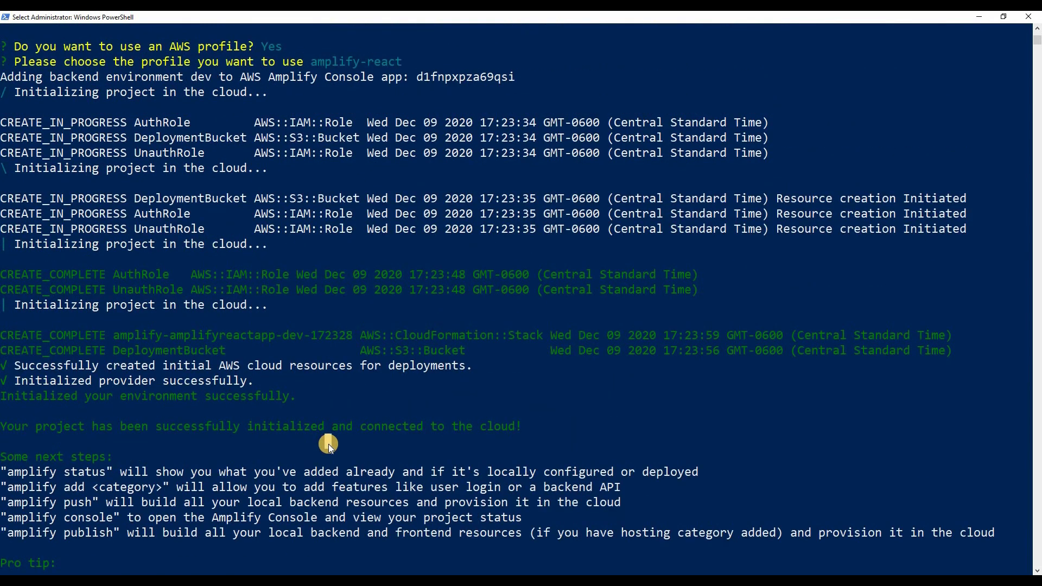
scroll(574, 375, "down", 7)
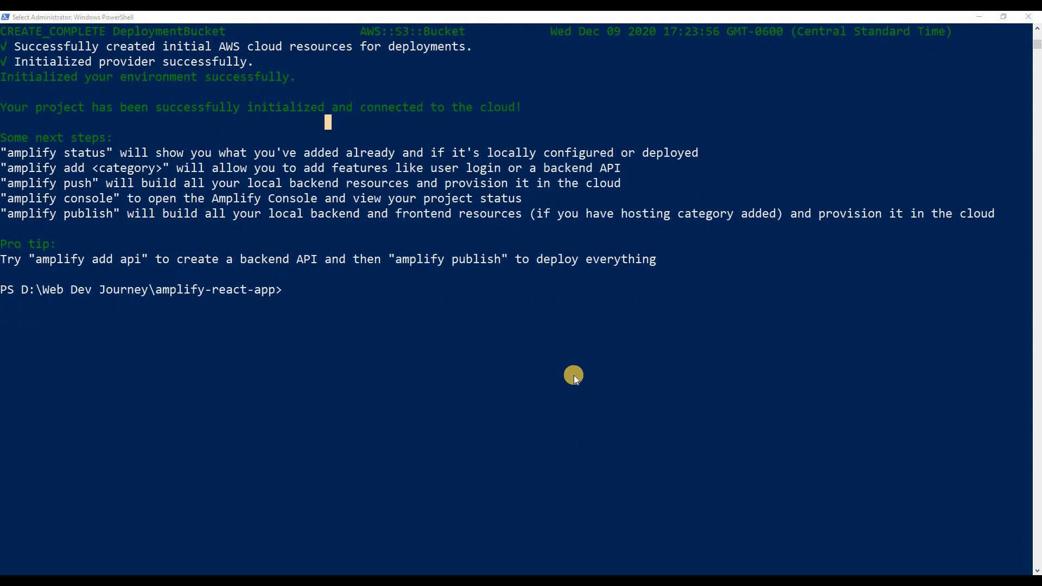
scroll(575, 376, "up", 12)
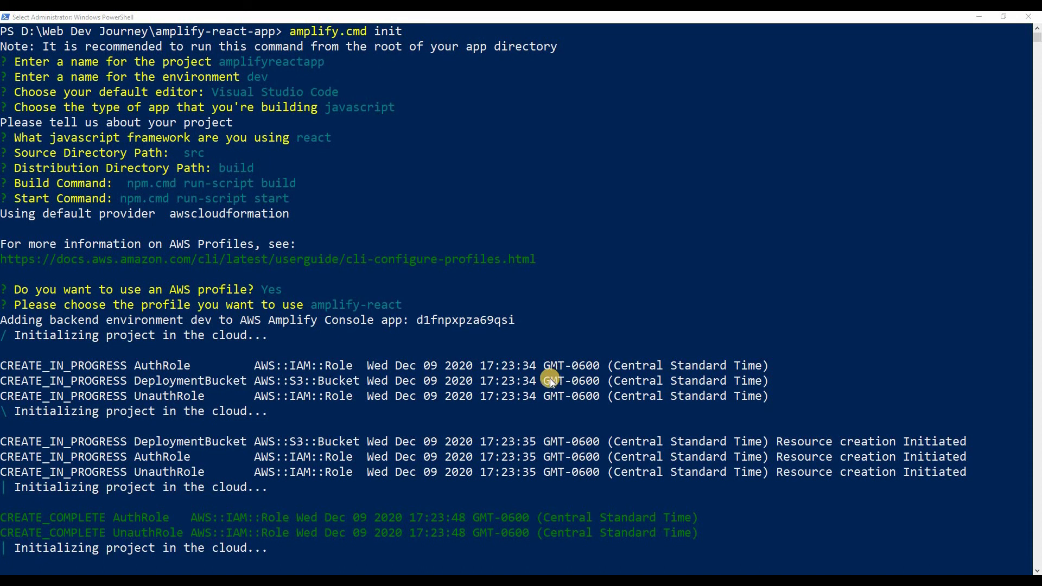
scroll(539, 383, "down", 8)
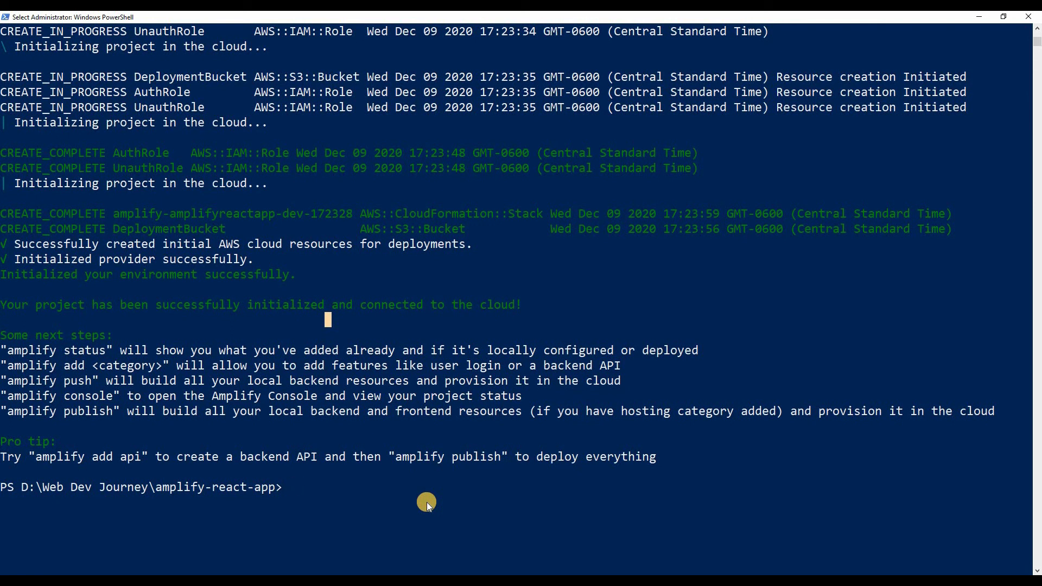
type("npm i ")
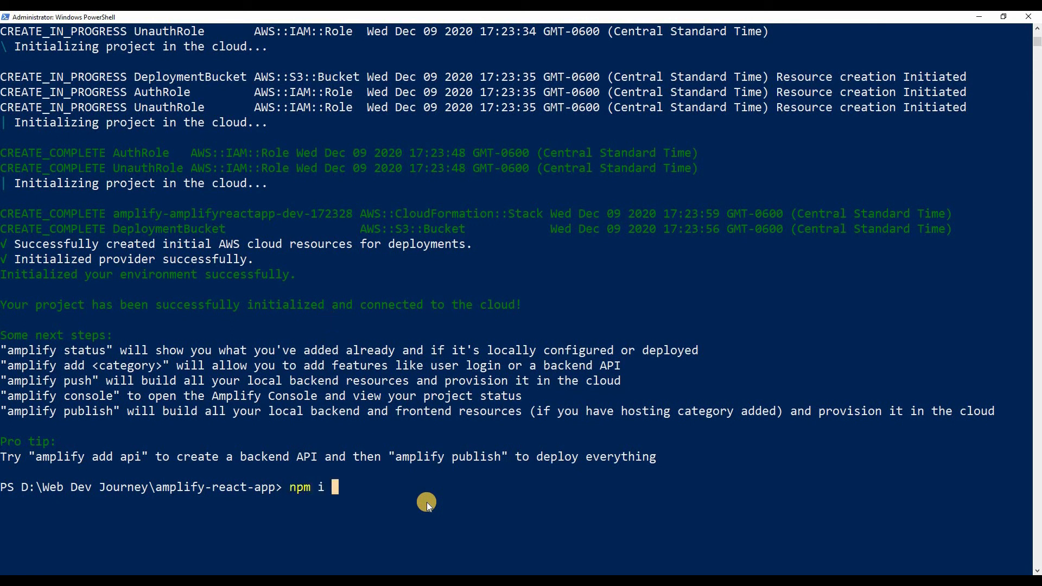
type("aws-amplify @aws")
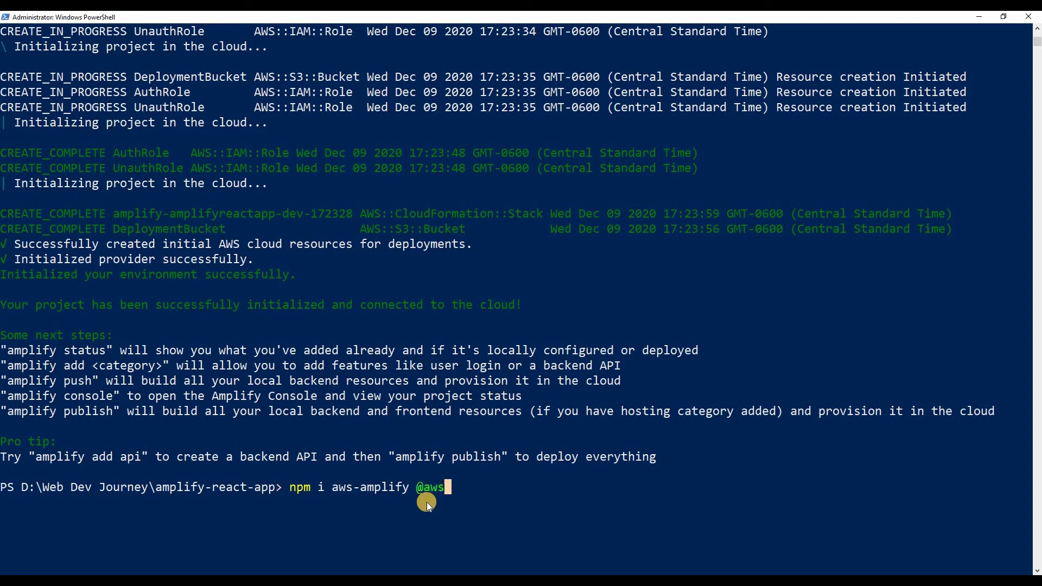
type("-amplify")
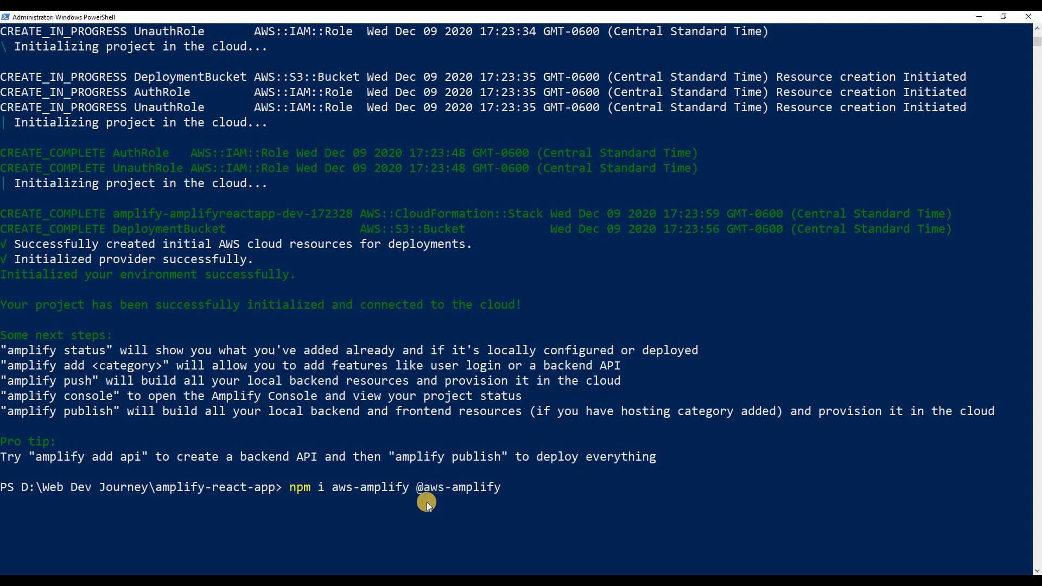
type("-")
key("BackSpace")
type("/ui-r")
type("eact")
key("Return")
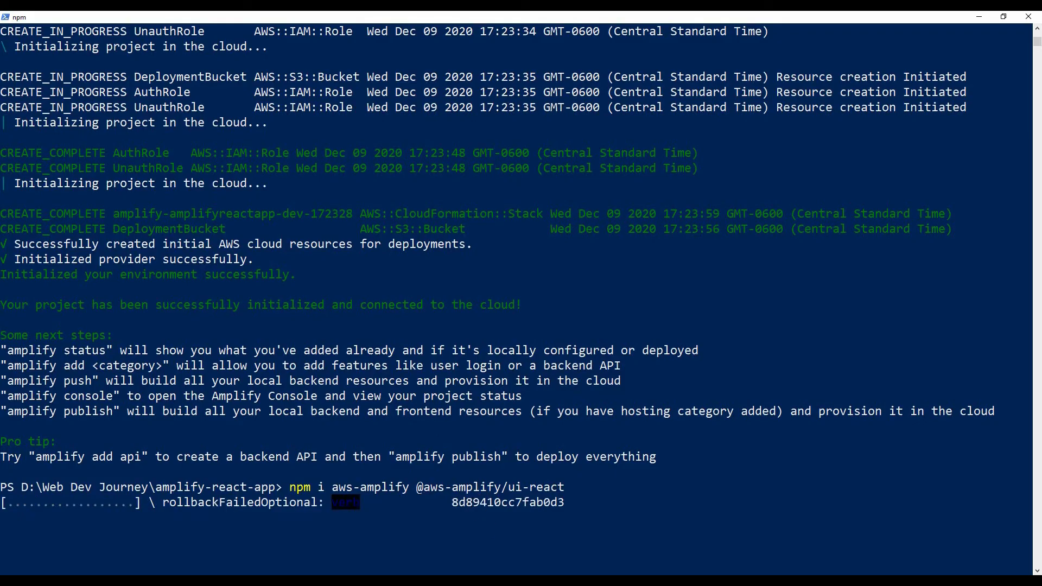
- Switch to Visual Studio Code, open aws-exports.js in src and examine the project region setting
key("alt+Tab")
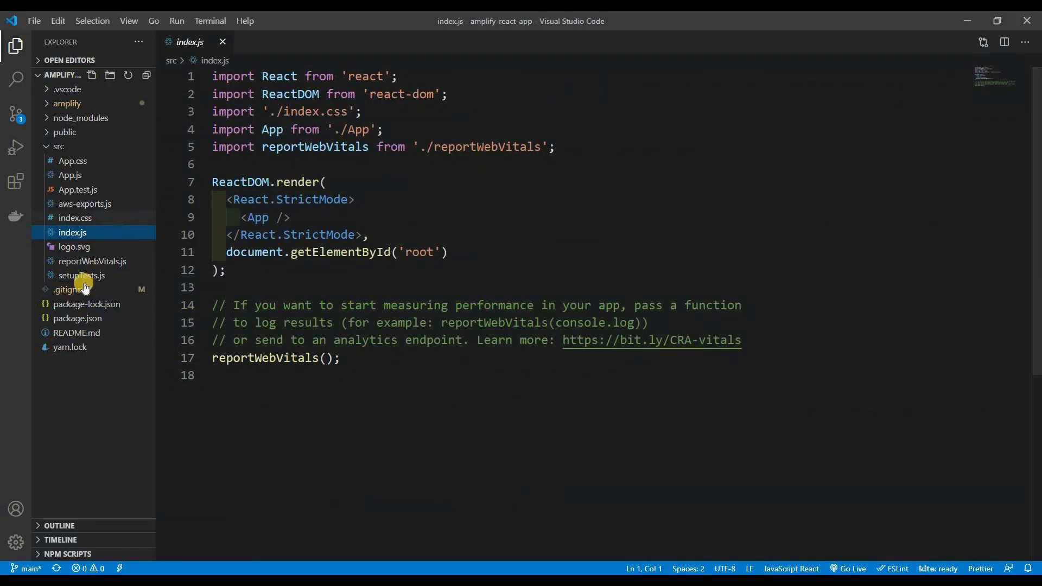
left_click(96, 205)
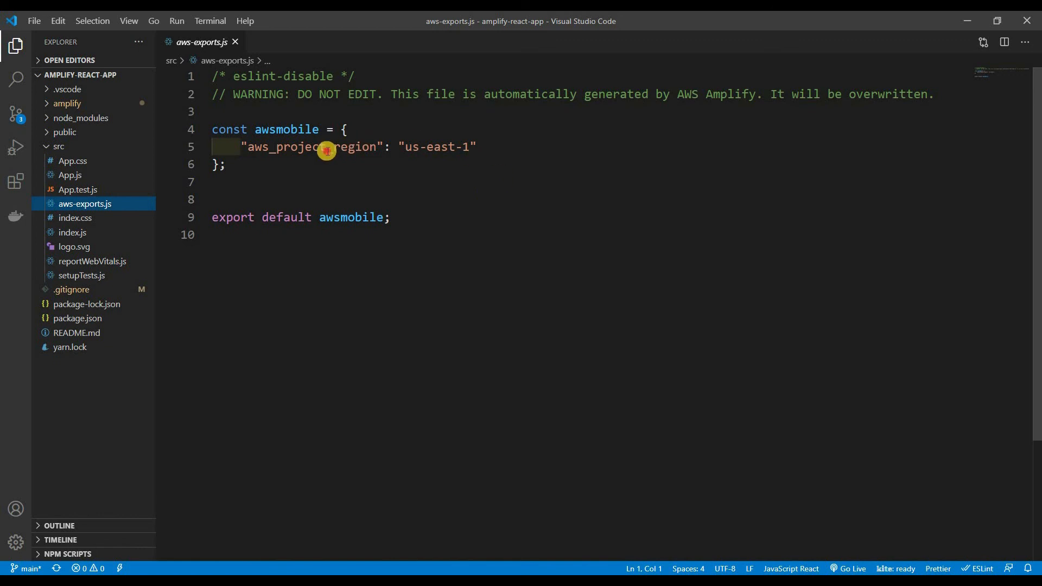
left_click_drag(325, 147, 405, 167)
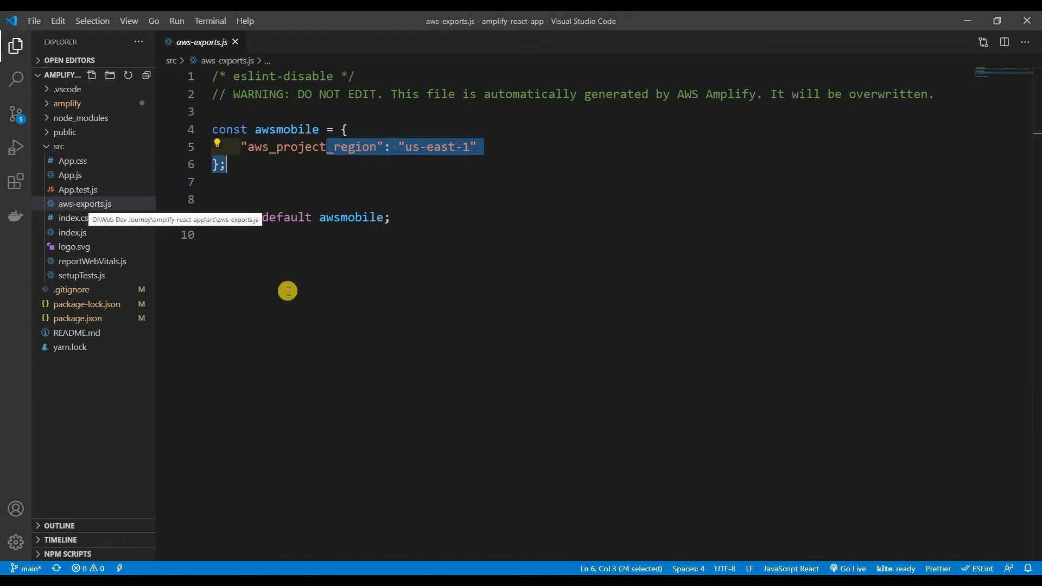
- Open .gitignore and examine the entries under the #amplify section
left_click(190, 286)
left_click(97, 293)
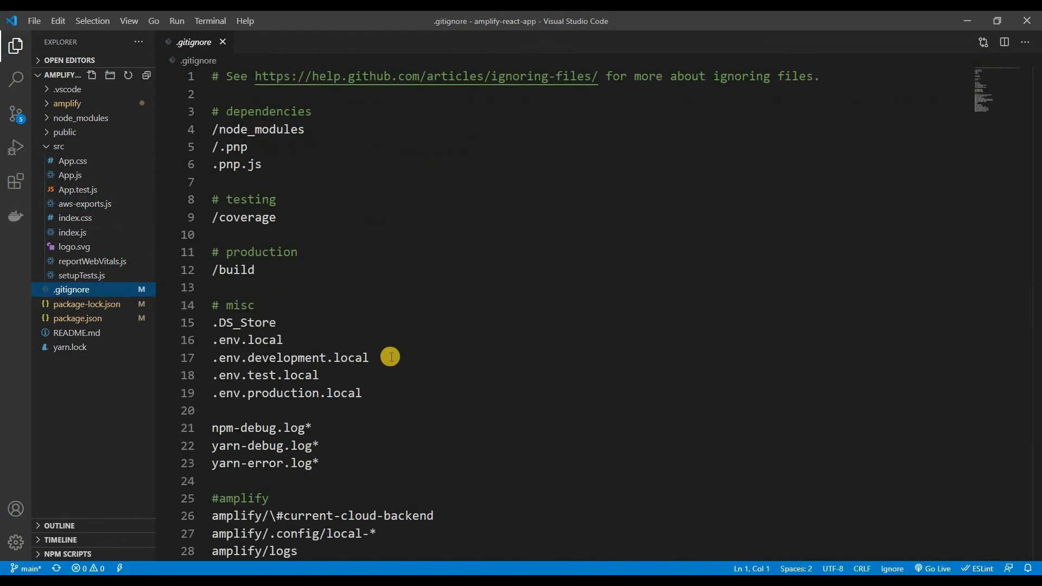
scroll(390, 358, "down", 5)
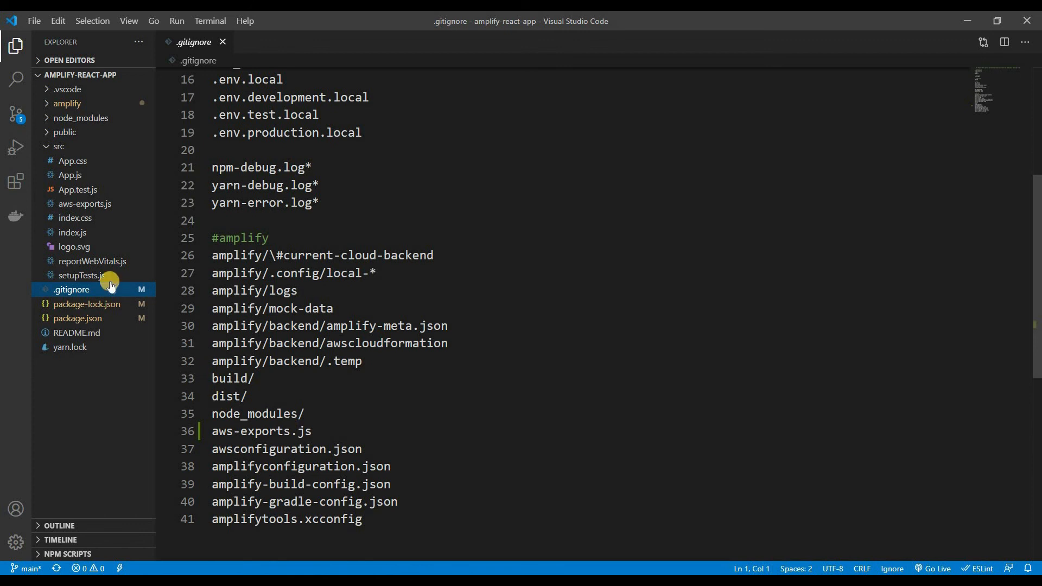
- Delete the aws-exports.js entry from the #amplify section of .gitignore, save the change and close the file
mouse_move(316, 432)
left_mouse_down()
mouse_move(174, 421)
mouse_move(317, 417)
left_mouse_up()
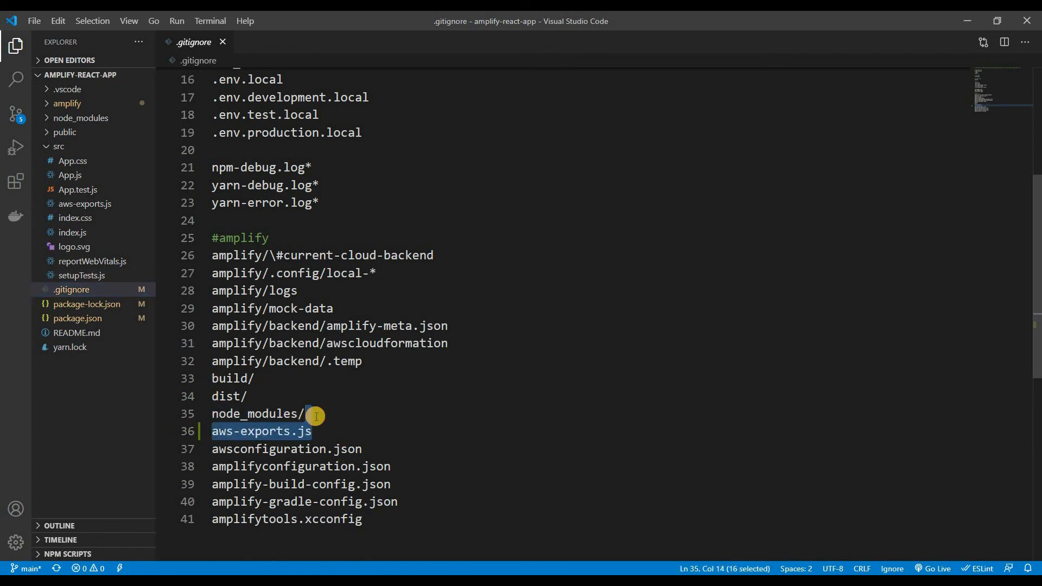
key("BackSpace")
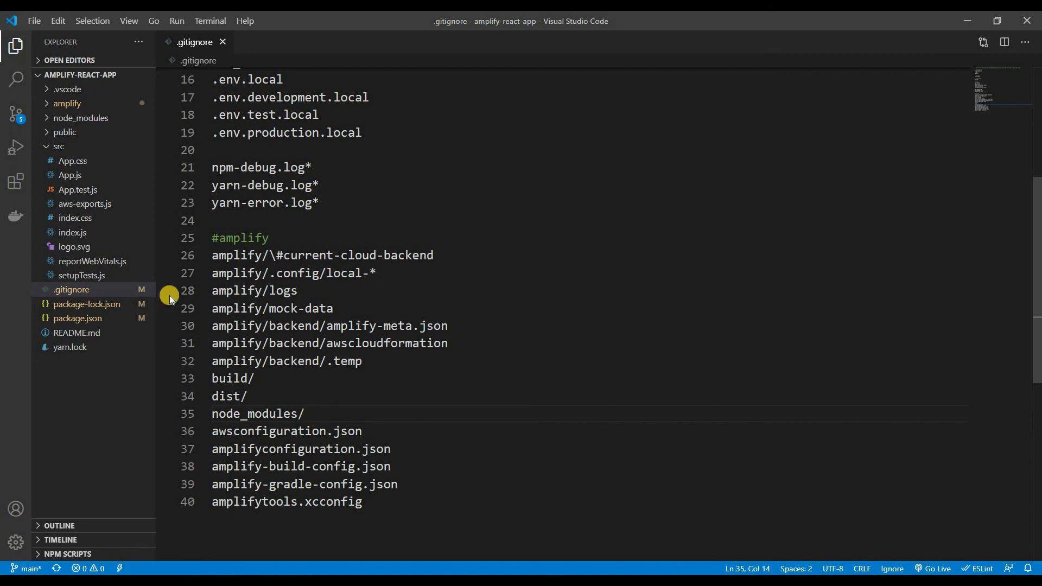
left_click(223, 51)
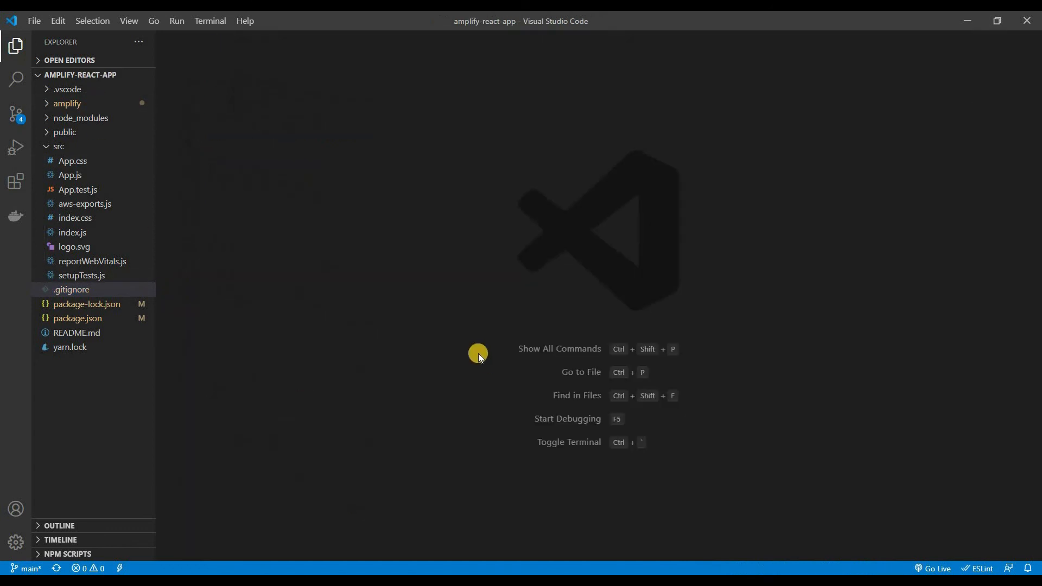
- Open index.js in src and add import Amplify from 'aws-amplify'; below the reportWebVitals import
left_click(87, 233)
left_click(440, 337)
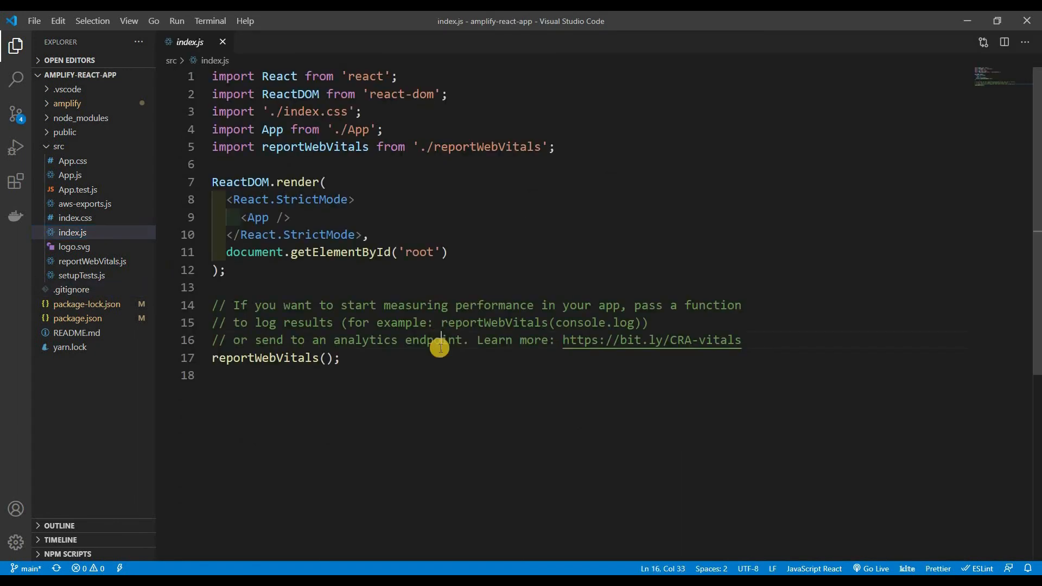
key("alt+Tab")
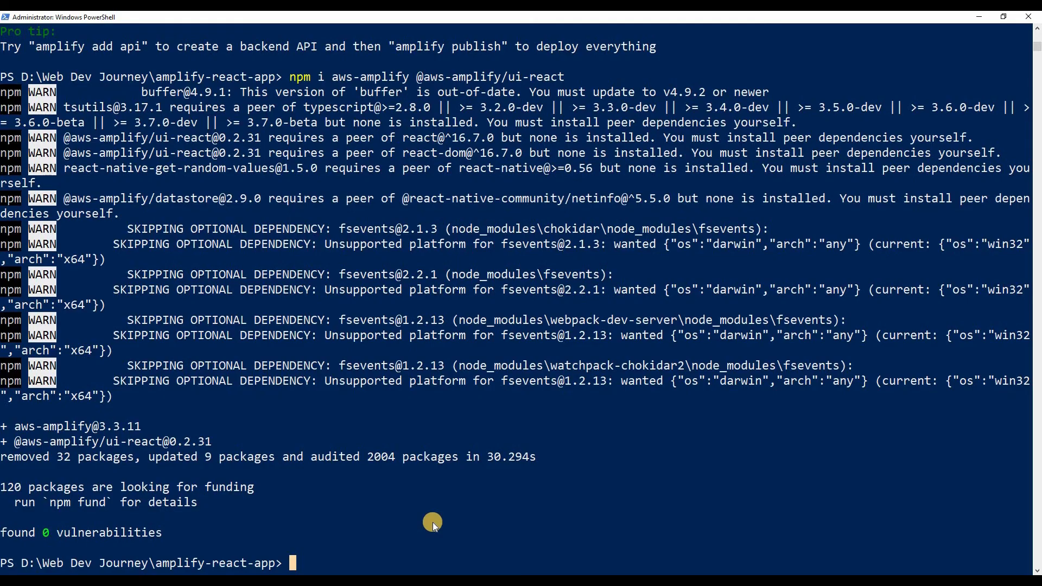
scroll(431, 522, "down", 2)
key("alt+Tab")
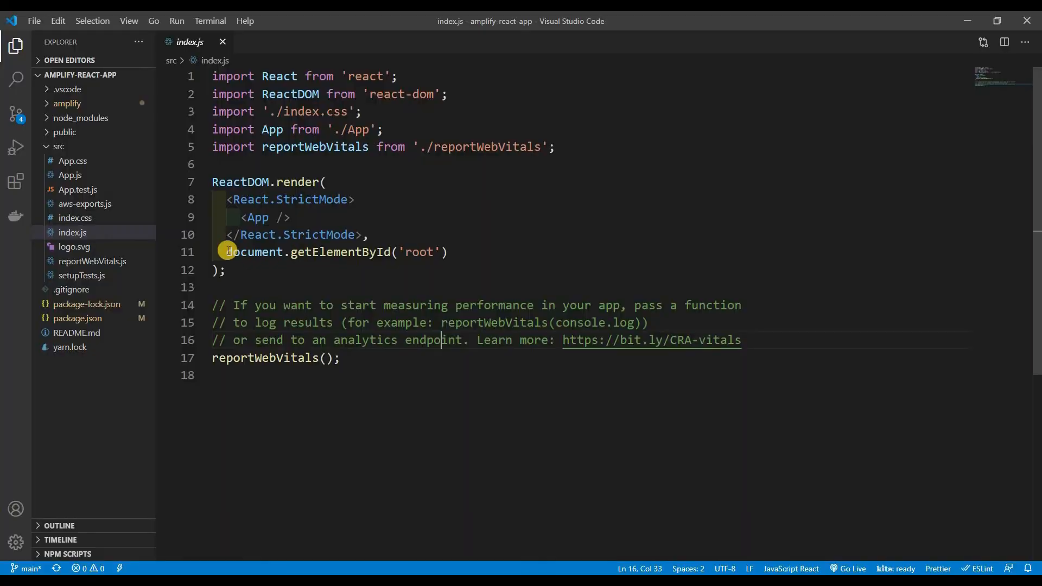
left_click(628, 154)
key("Return")
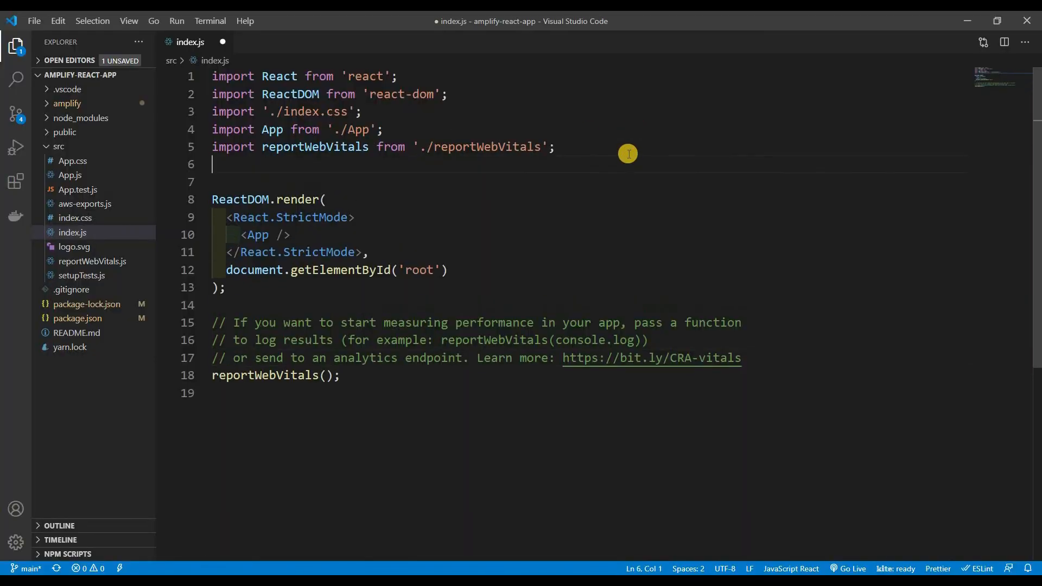
type("import Amp")
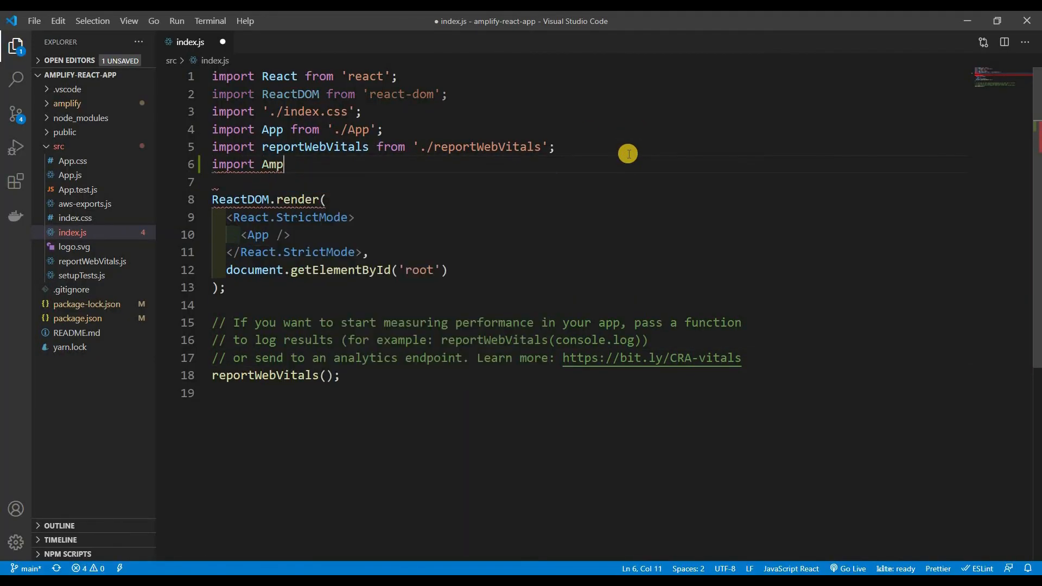
type("lify")
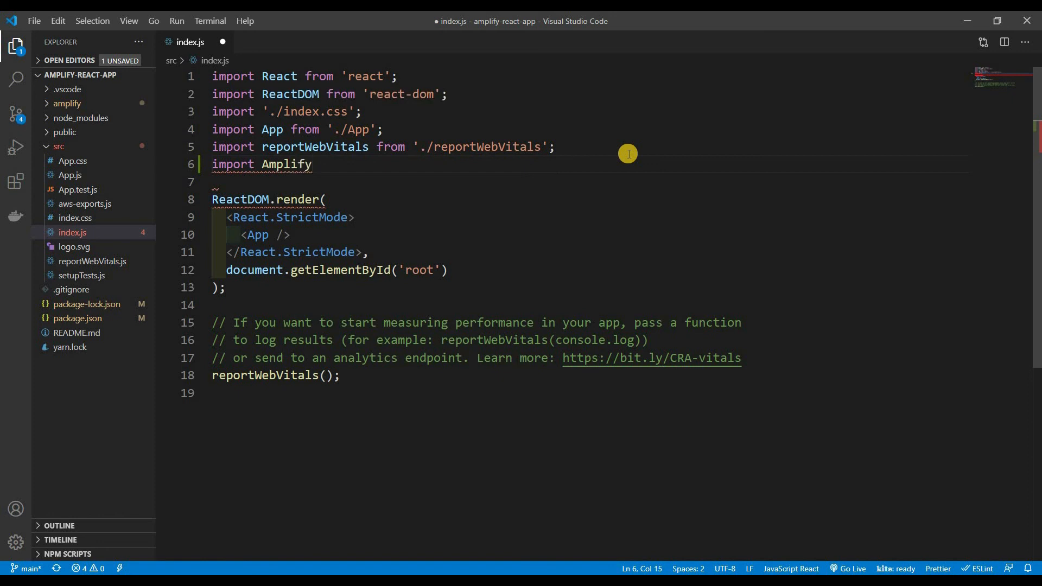
type(" from 'aws-amplify")
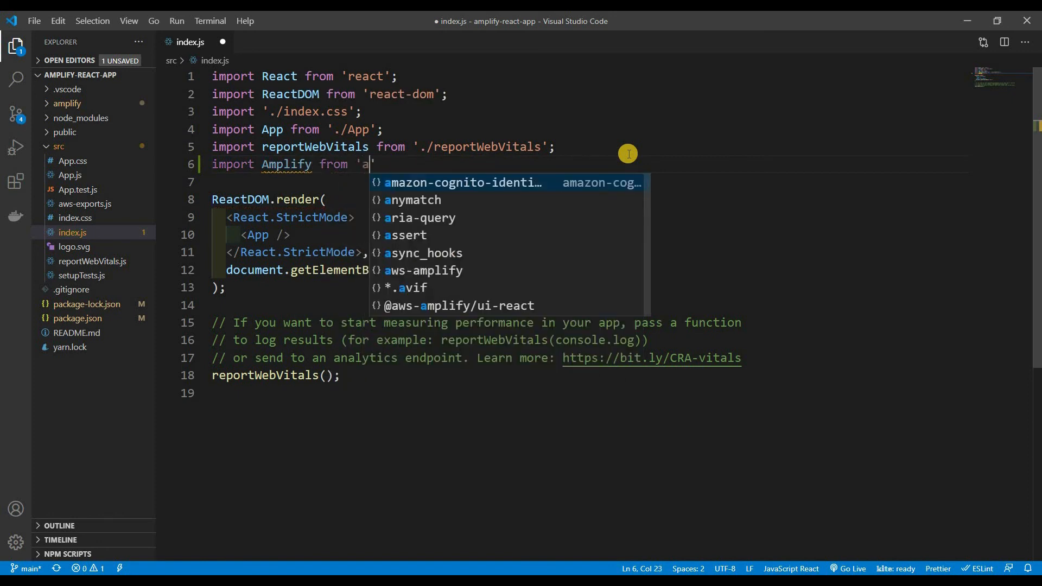
type("';")
key("Return")
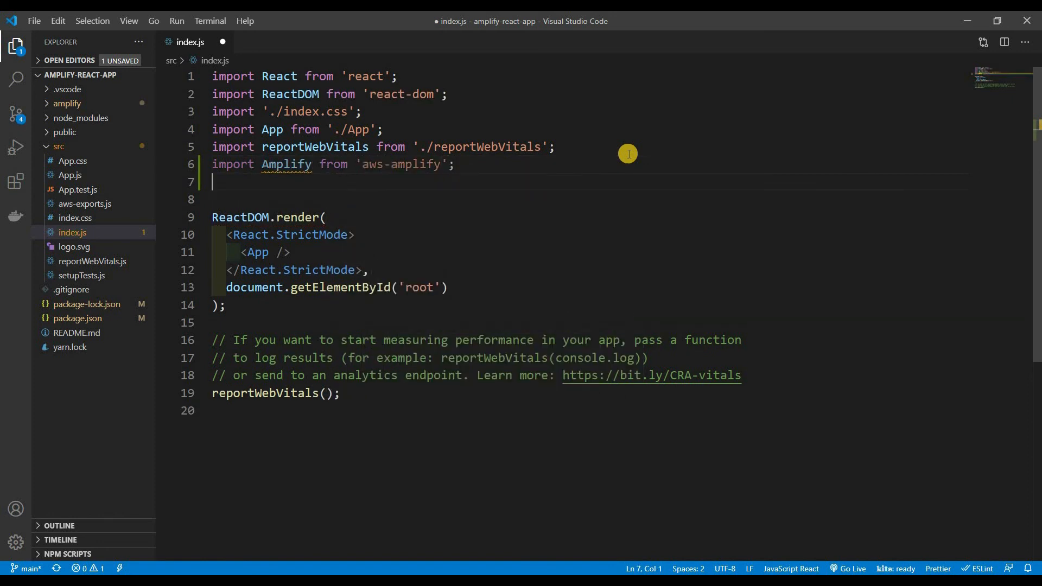
- Add import awsConfig from './aws-exports'; on the line below the Amplify import
type("impo")
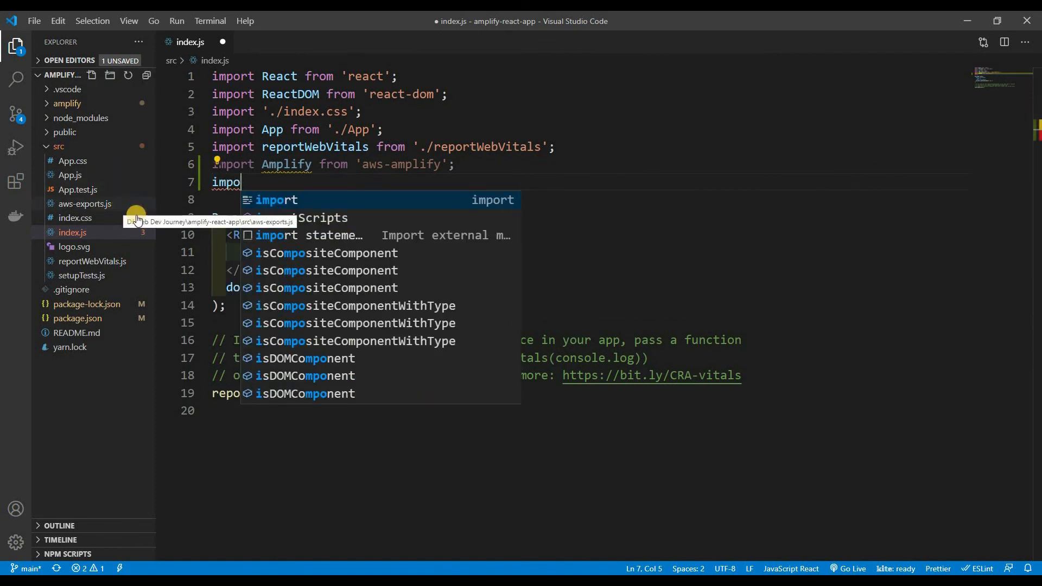
left_click(112, 204)
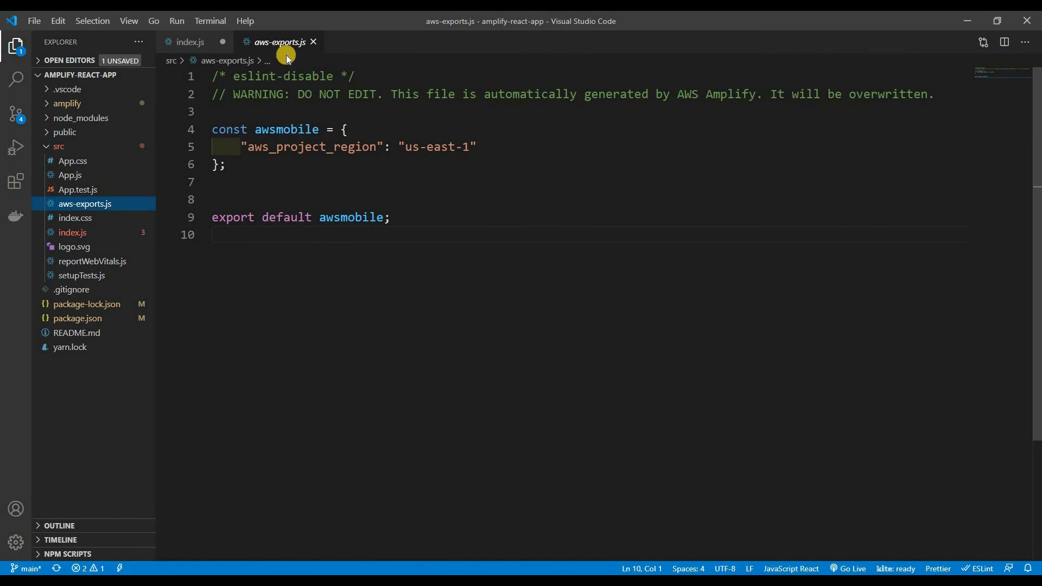
key("ctrl+w")
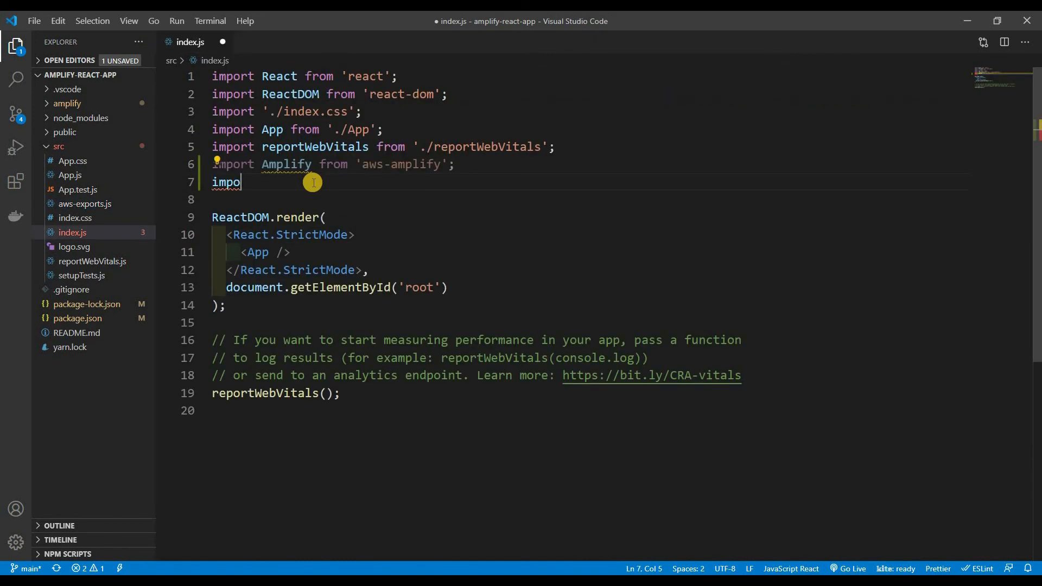
type("rt a")
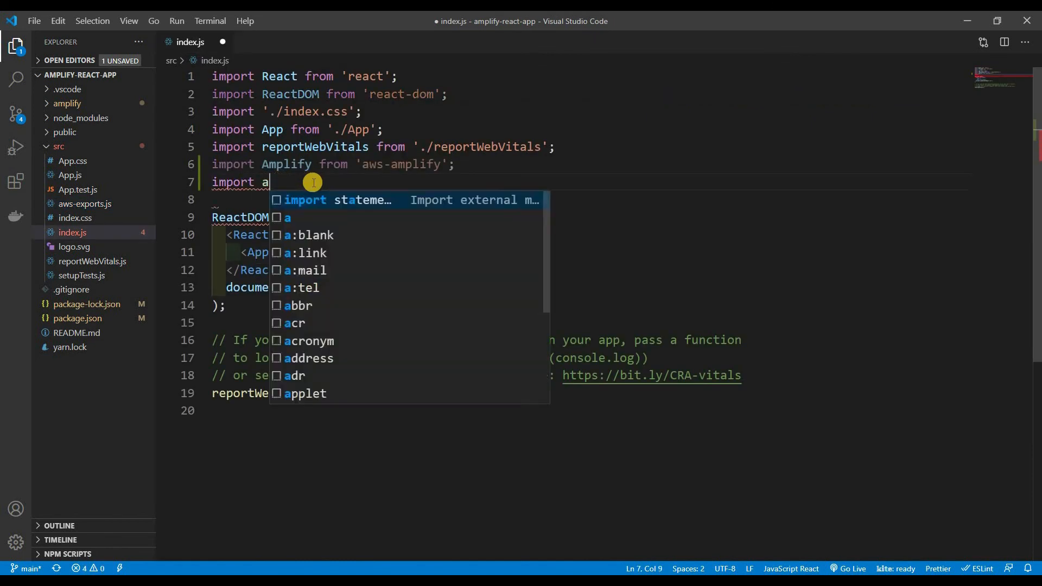
type("wsConf")
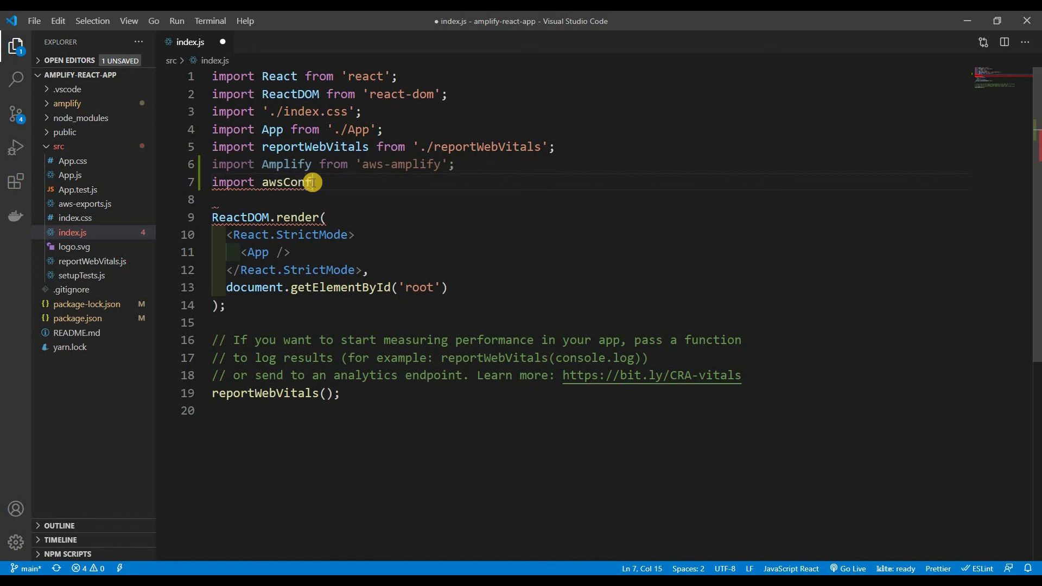
type("ig derom")
key("BackSpace")
key("BackSpace")
key("BackSpace")
key("BackSpace")
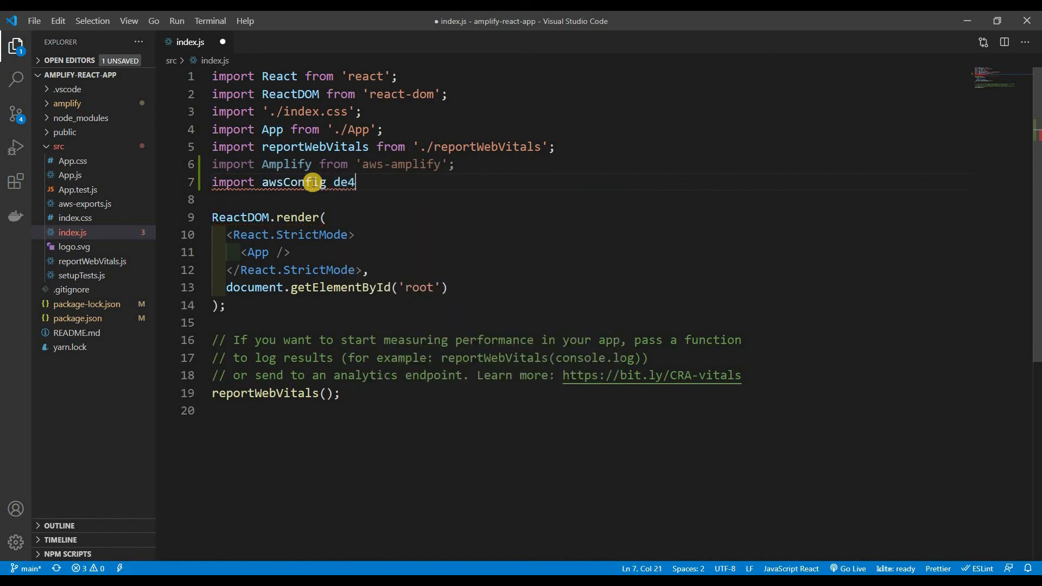
key("BackSpace")
type("from '.")
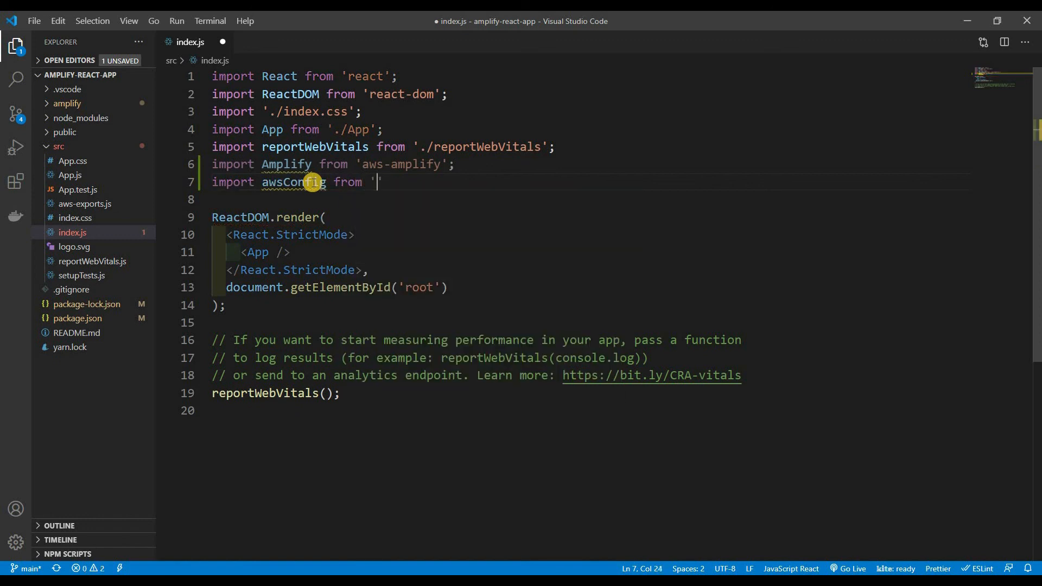
type("/")
key("Down")
key("Down")
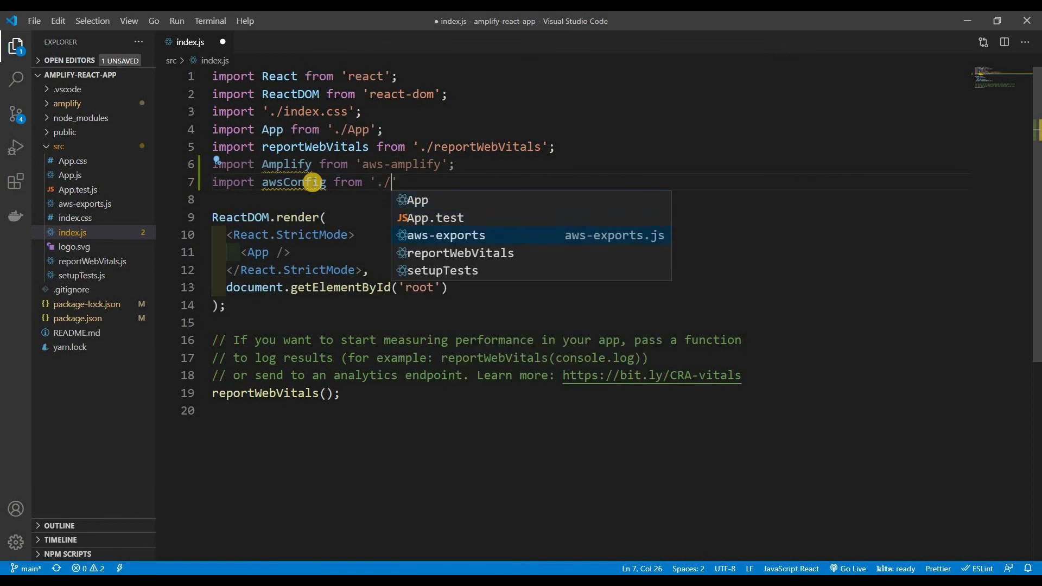
key("Return")
type(";")
- Add the call Amplify.configure(awsConfig); below the imports, separated by a blank line, and save index.js
key("Return")
key("Return")
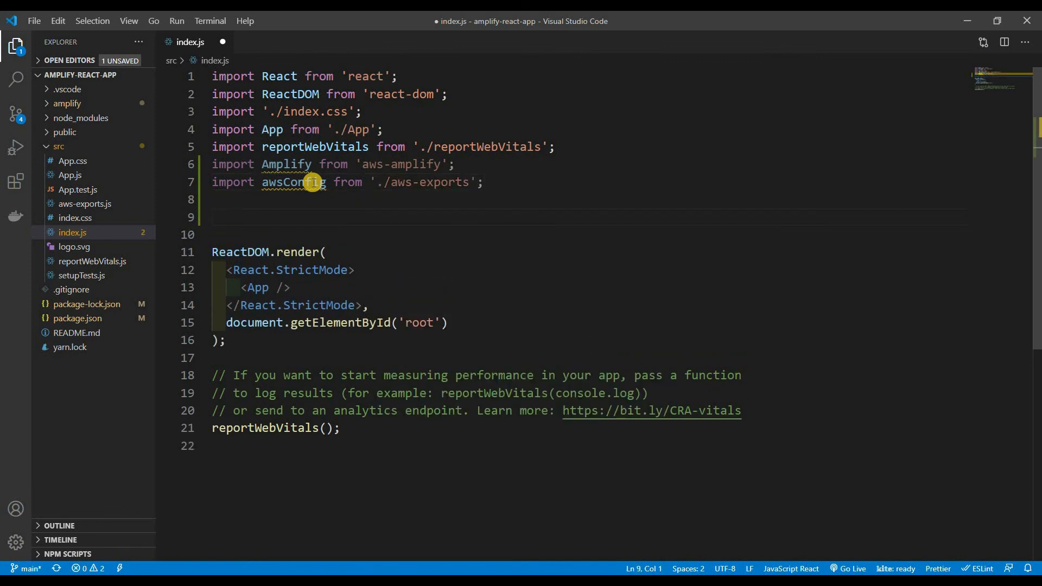
type("a")
key("BackSpace")
type("Amplify.")
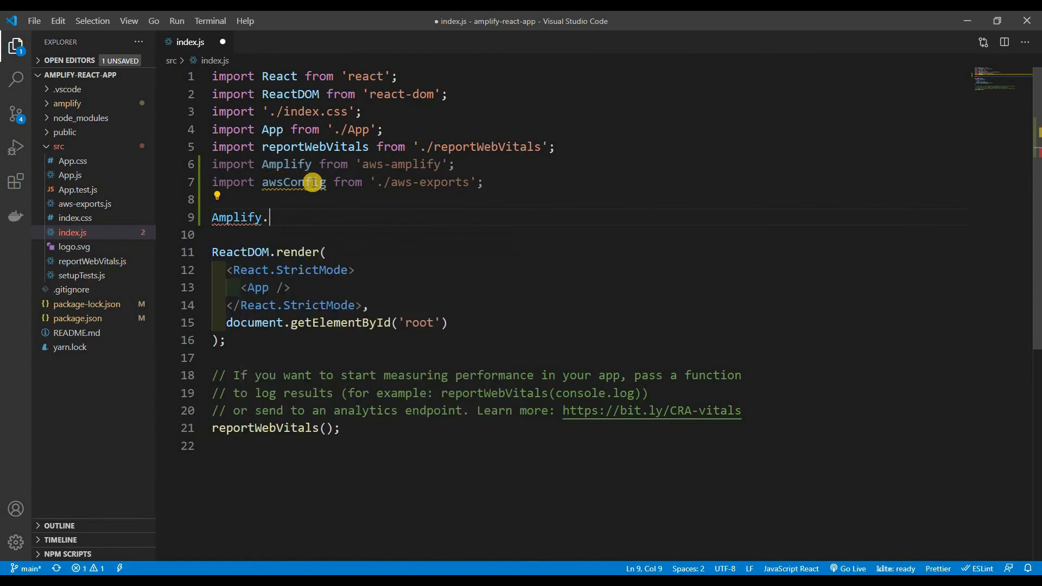
type("c")
key("Return")
type("(")
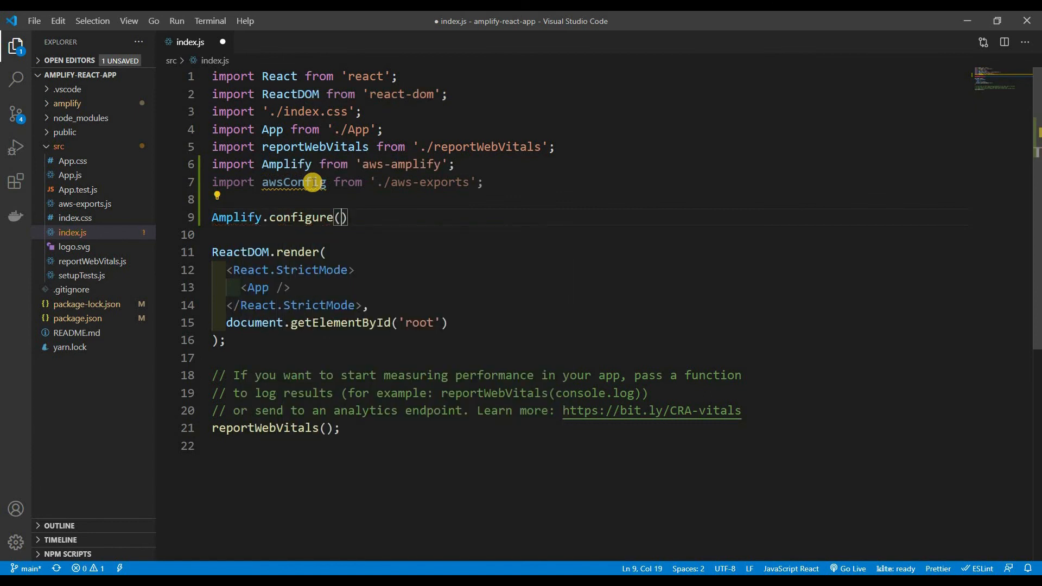
type("awsConfig")
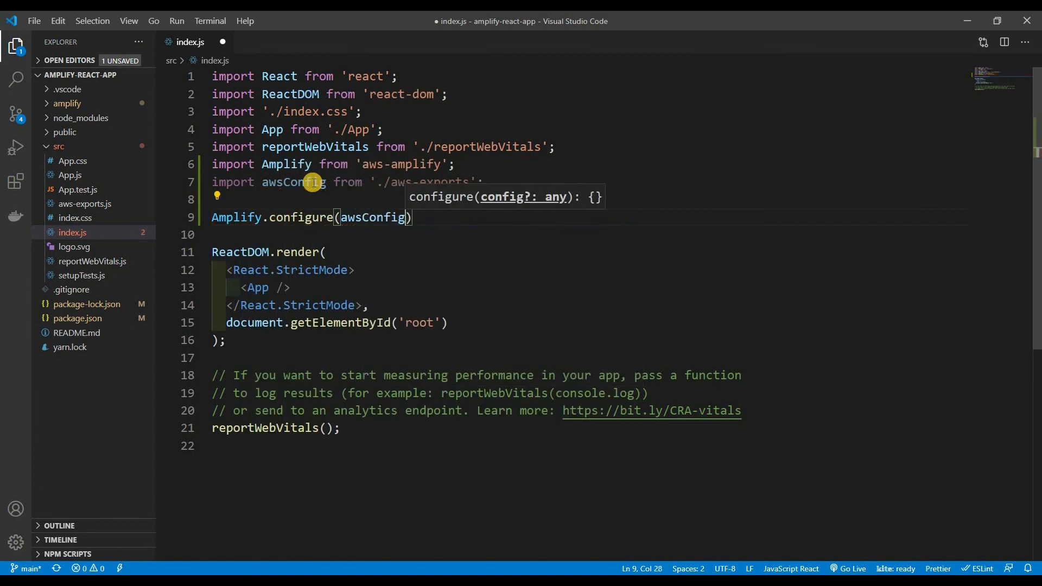
type(");")
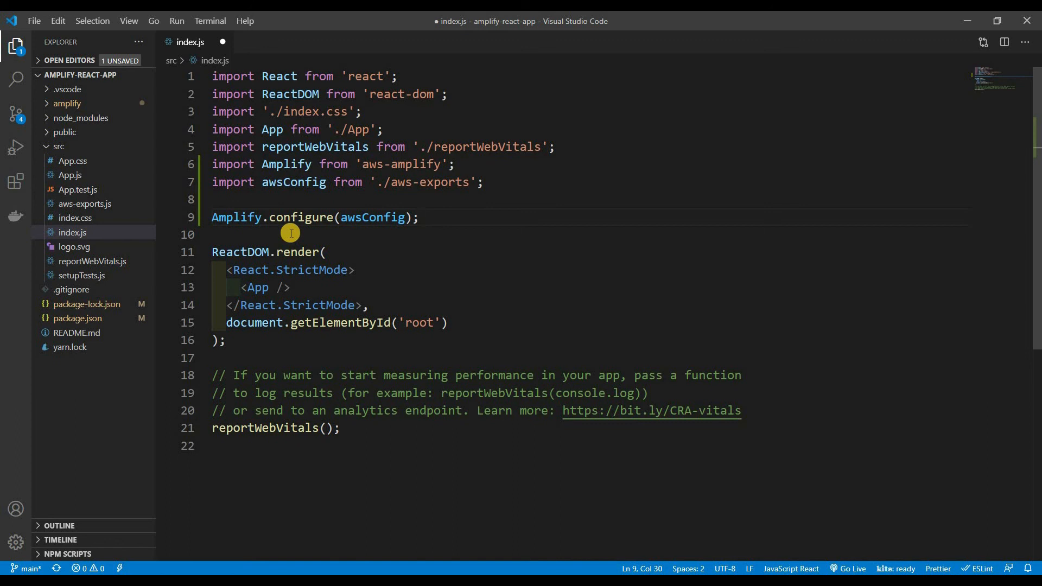
key("ctrl+s")
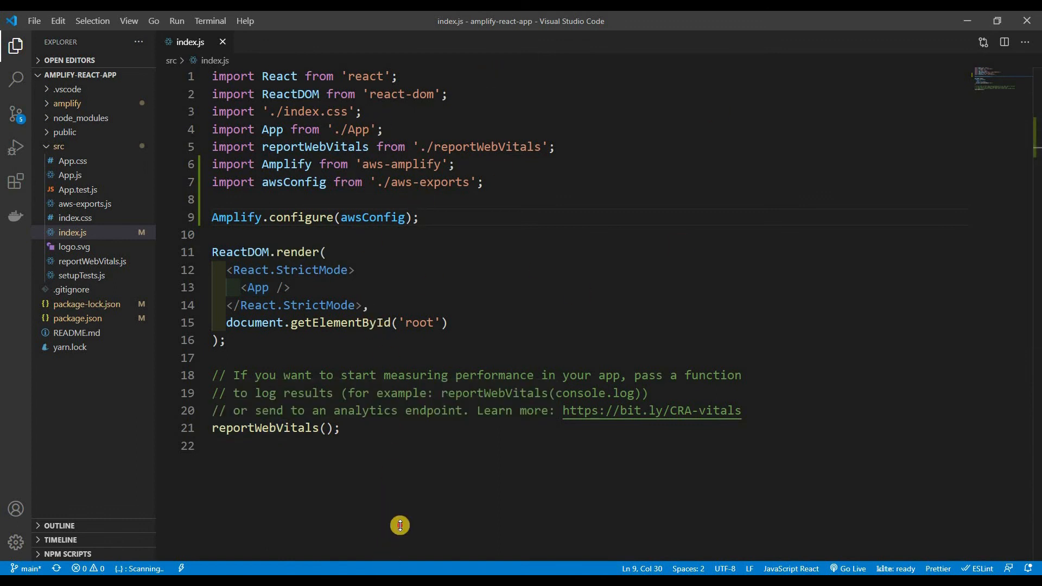
- Commit all project changes from the integrated terminal with the message "added amplify" and push them to the remote repository
key("ctrl+grave")
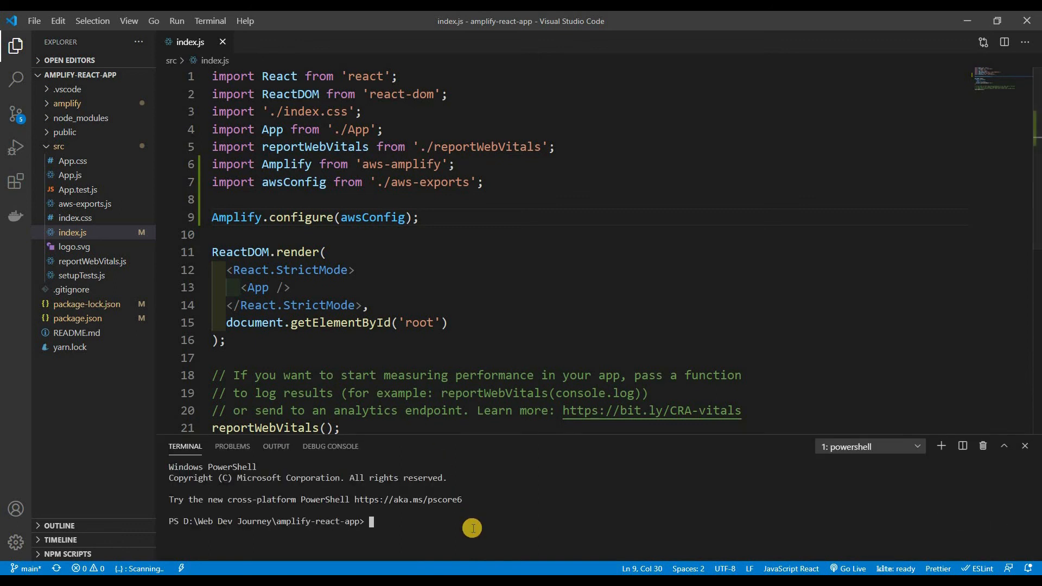
type("git add .")
key("Return")
type("git commit")
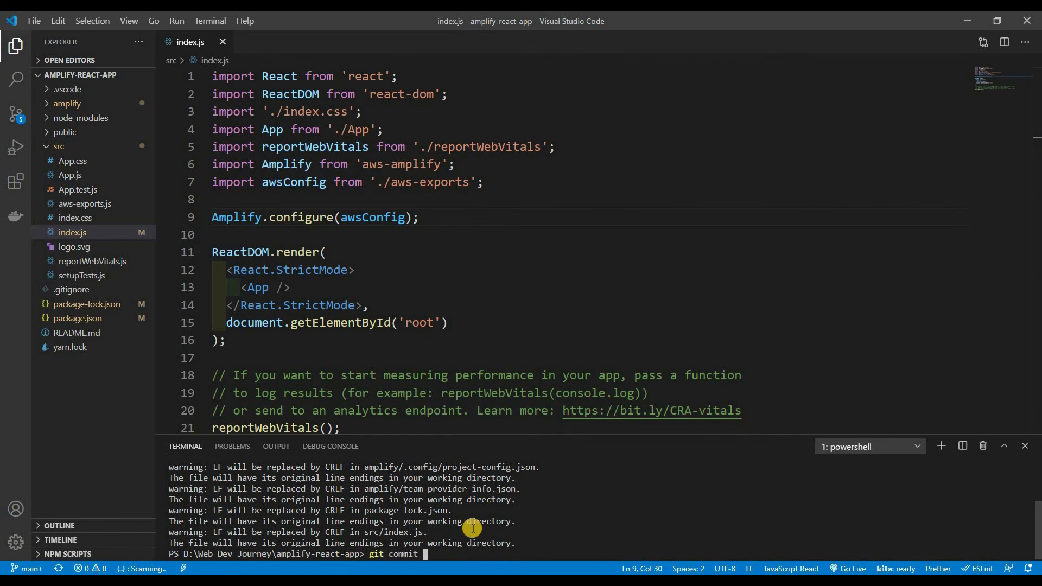
type(" -m \"\"added amplify")
key("Return")
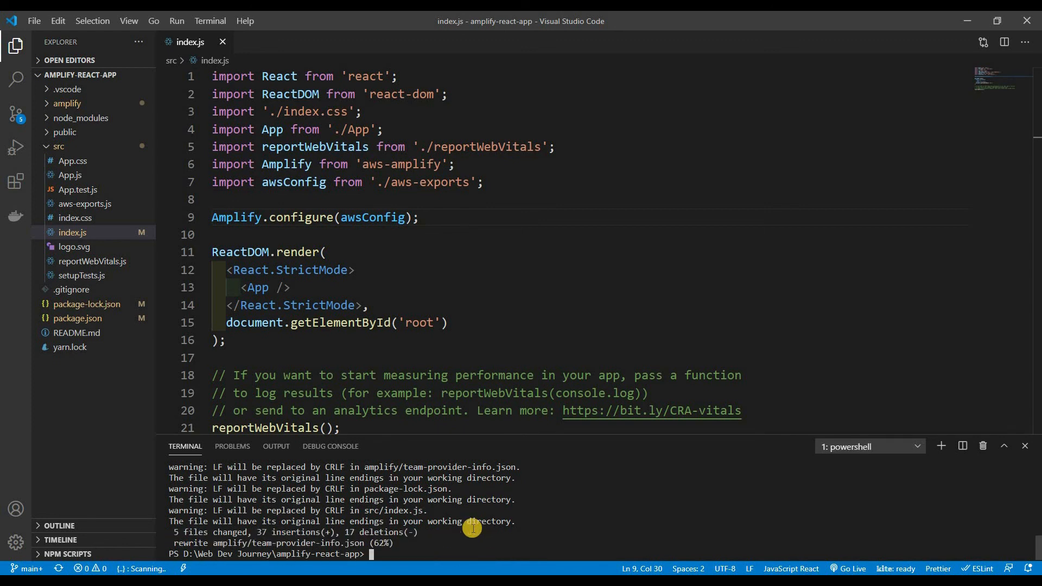
type("git push")
key("Return")
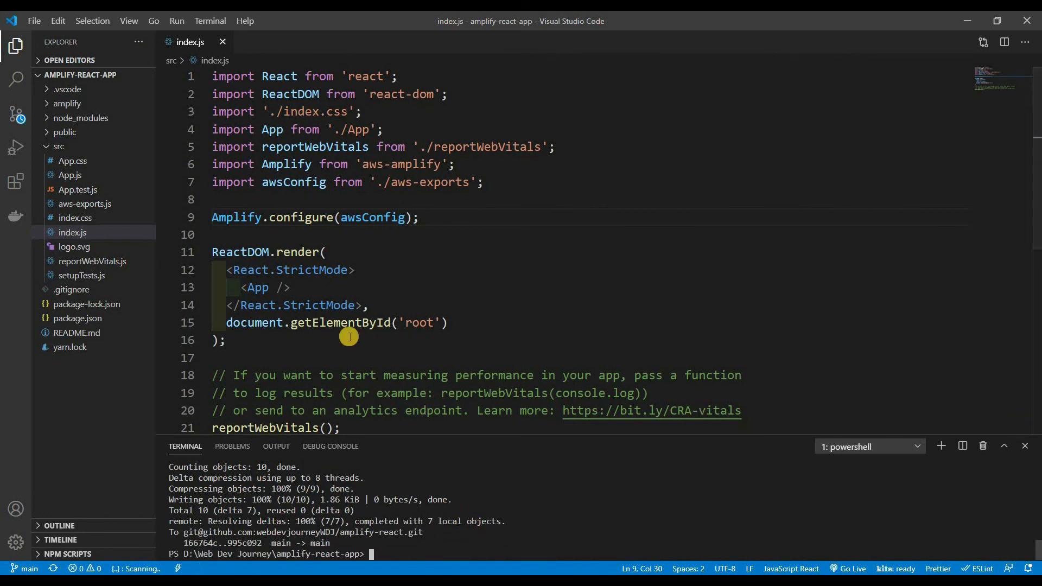
- Close the integrated terminal and highlight the Amplify imports and the configure call in index.js
left_click(1025, 449)
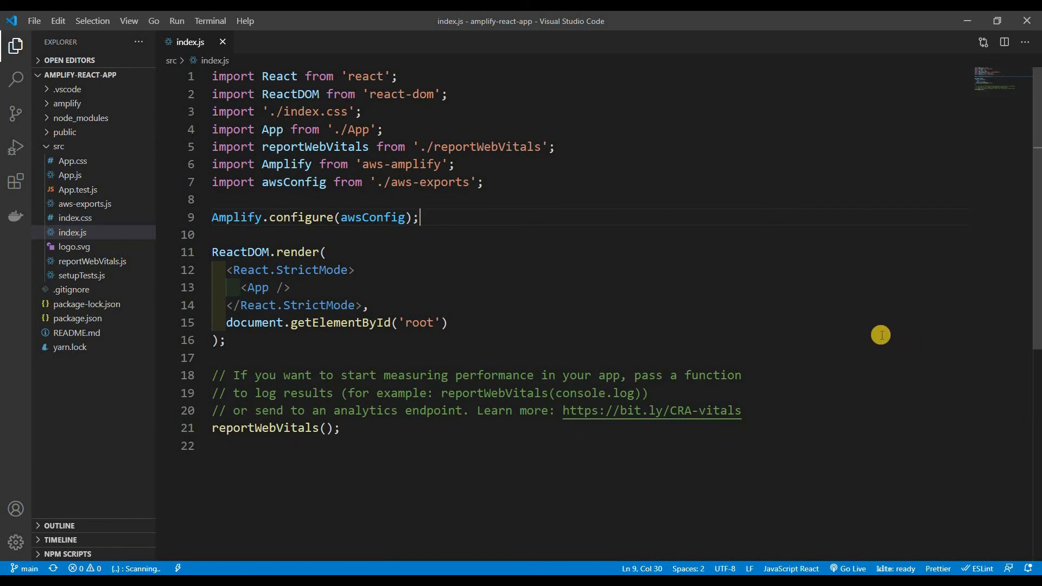
left_click(215, 170, "shift")
left_click_drag(215, 170, 216, 169)
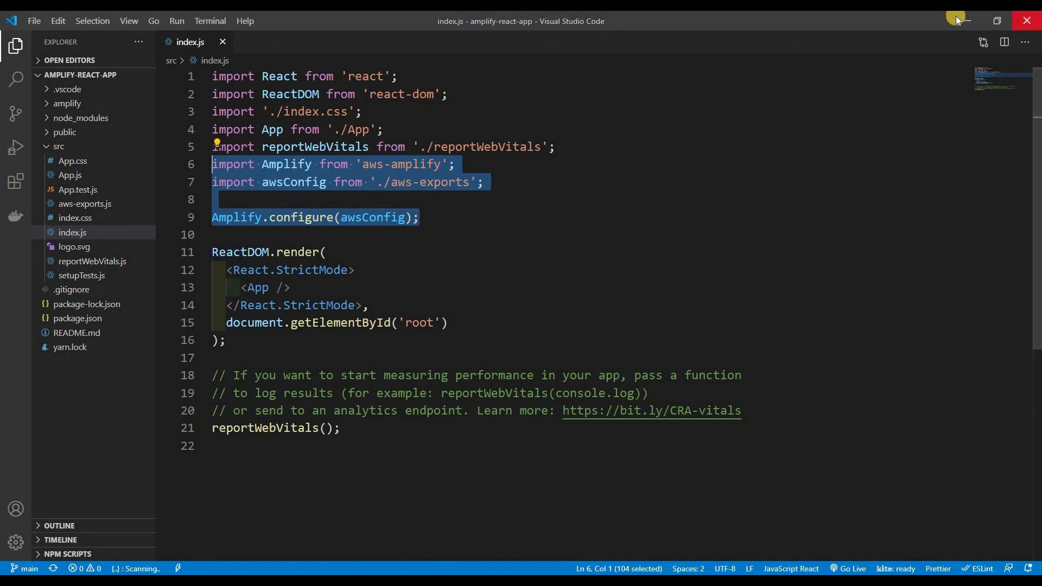
- Switch to the PowerShell window and clear its output
left_click(461, 584)
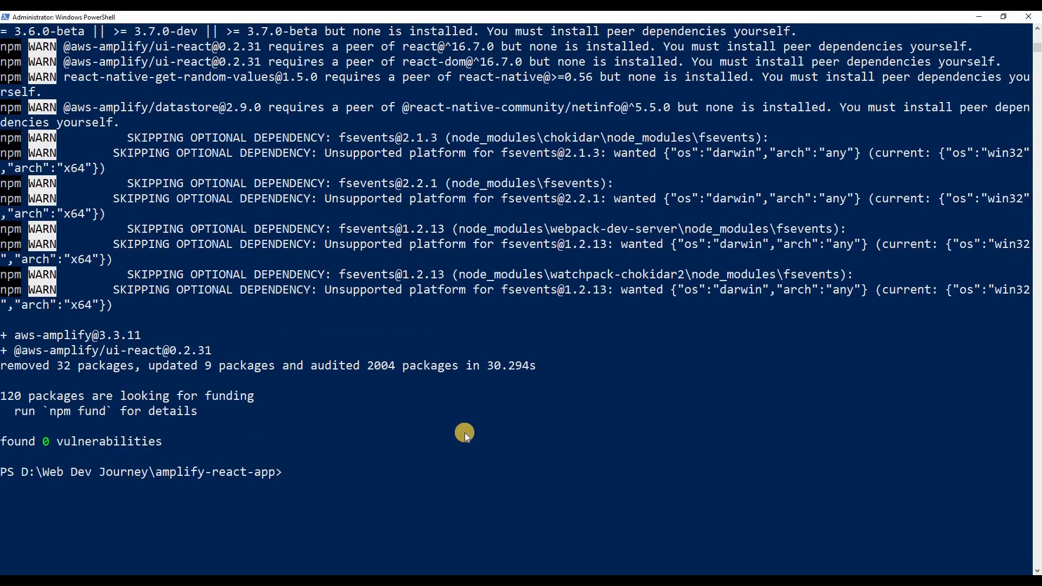
left_click(465, 433)
type("clear")
key("Return")
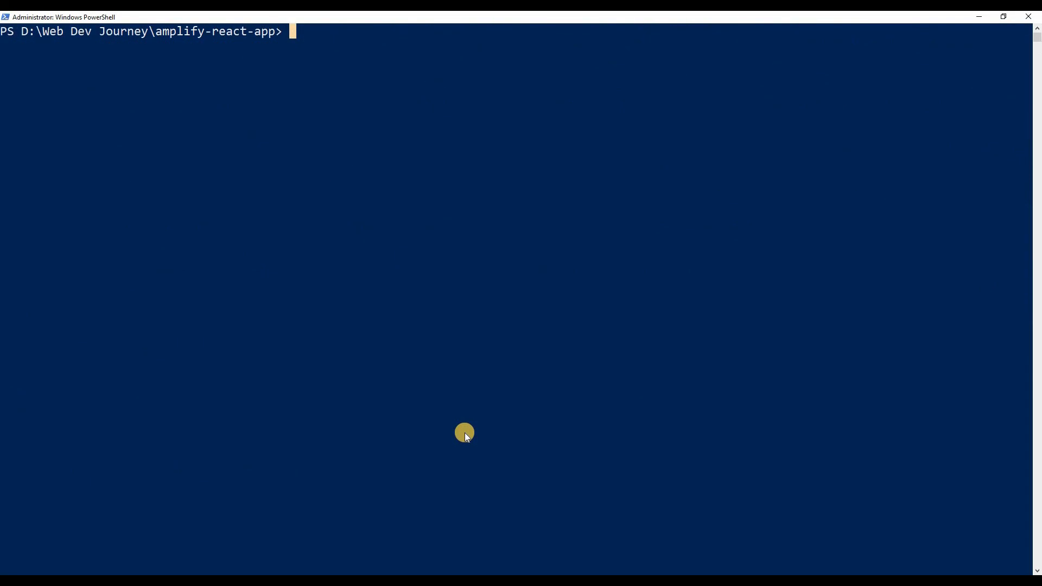
- Run amplify.cmd without arguments and examine the Category list at the start of its output
type("amplify")
key("Tab")
key("Tab")
key("Return")
scroll(136, 252, "up", 6)
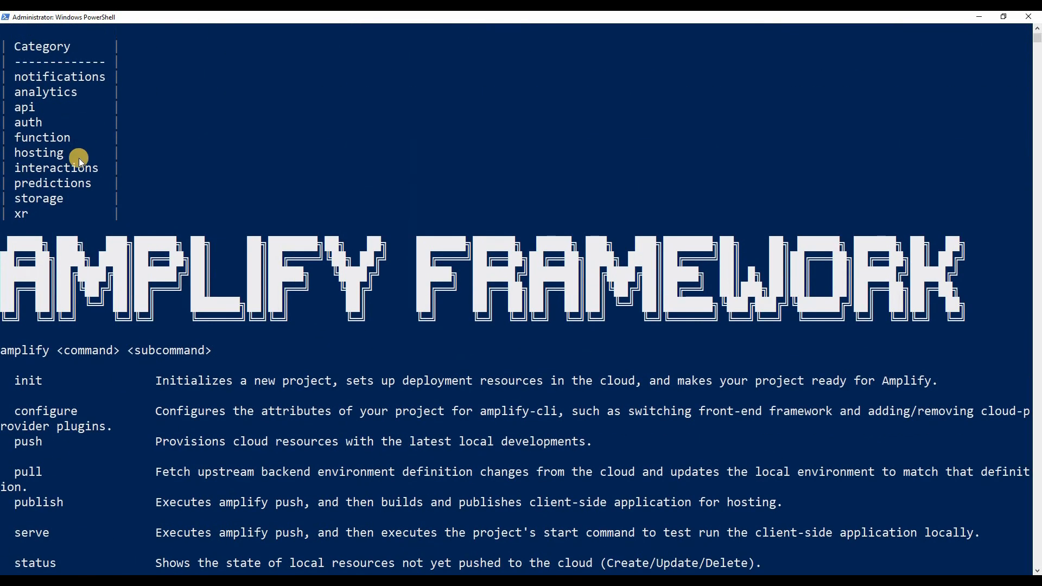
left_click_drag(15, 77, 78, 77)
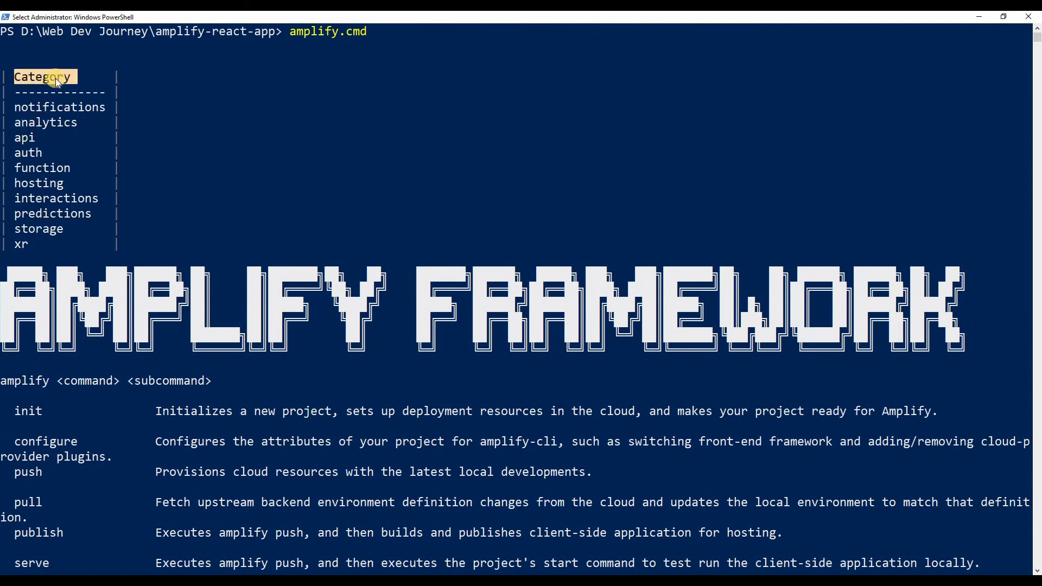
- Highlight the listed Amplify categories from notifications to xr, then the hosting entry
left_click_drag(49, 244, 18, 116)
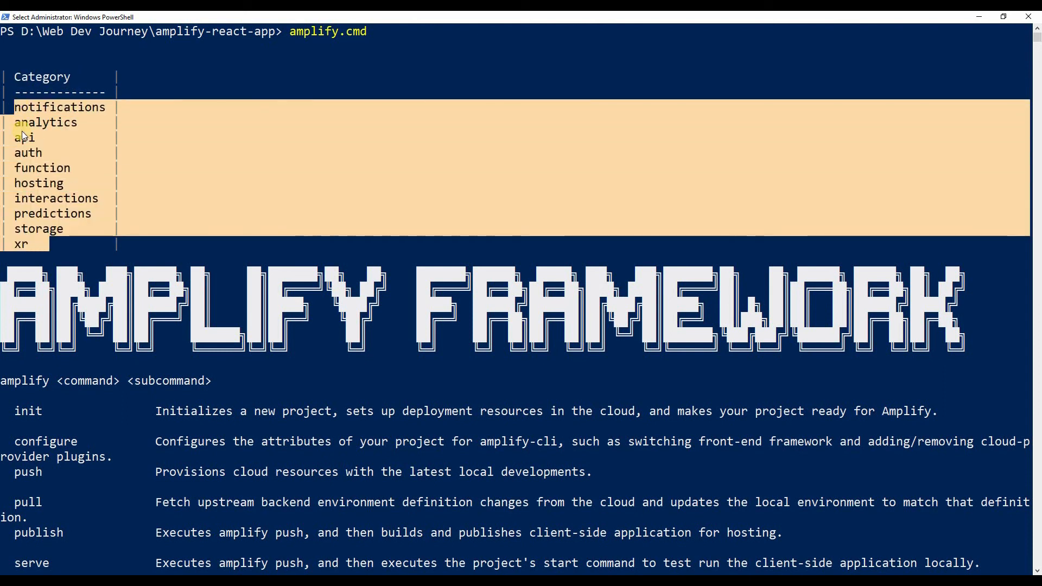
double_click(21, 81)
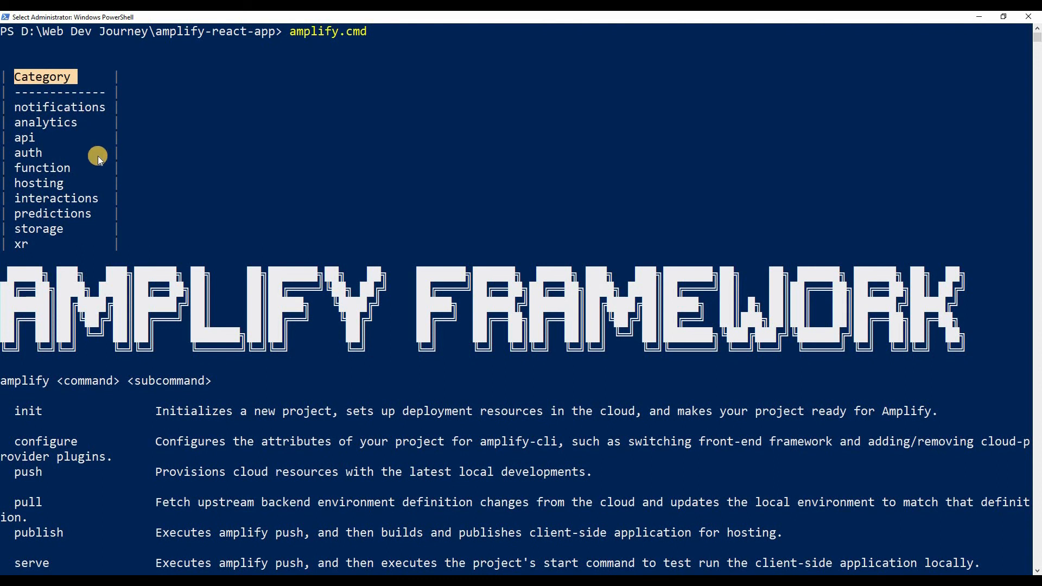
left_click_drag(46, 185, 67, 183)
mouse_move(68, 107)
left_mouse_down()
mouse_move(31, 113)
mouse_move(88, 108)
left_mouse_up()
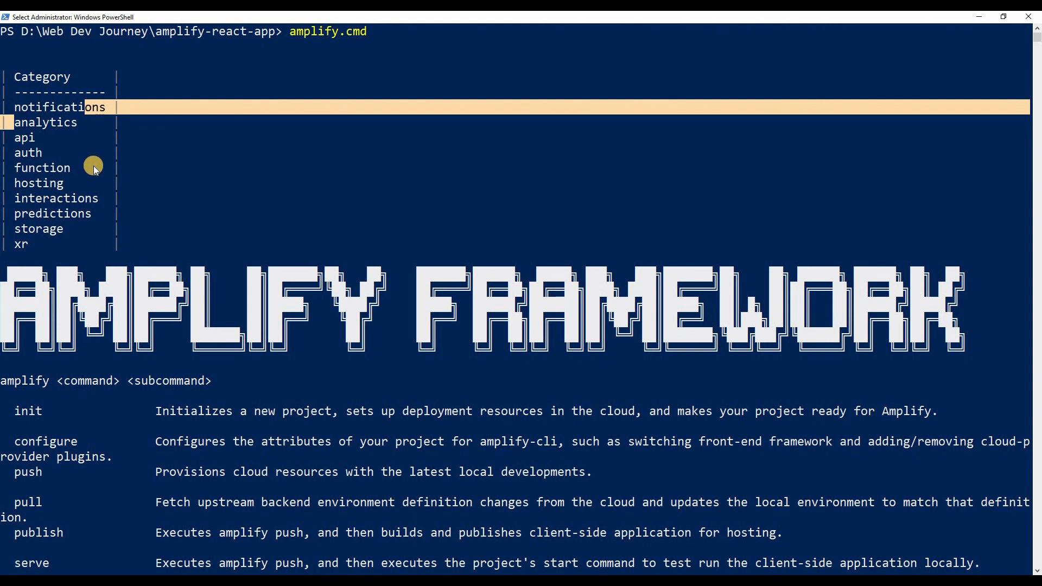
left_click_drag(76, 183, 25, 183)
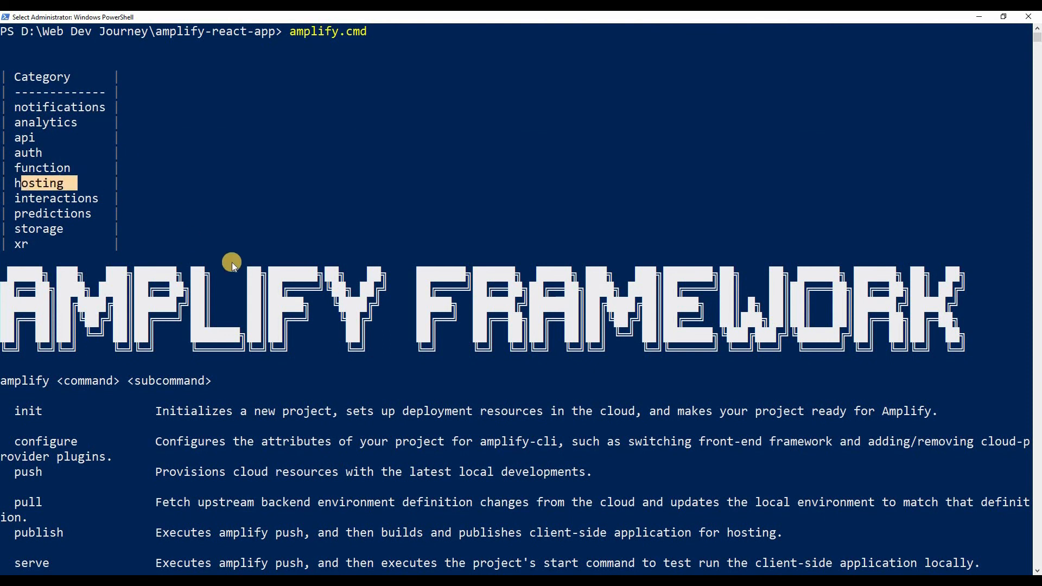
- Examine the Amplify command list below the banner, including the "<category> add" syntax, through to the end of the output
scroll(236, 265, "down", 1)
scroll(236, 264, "down", 4)
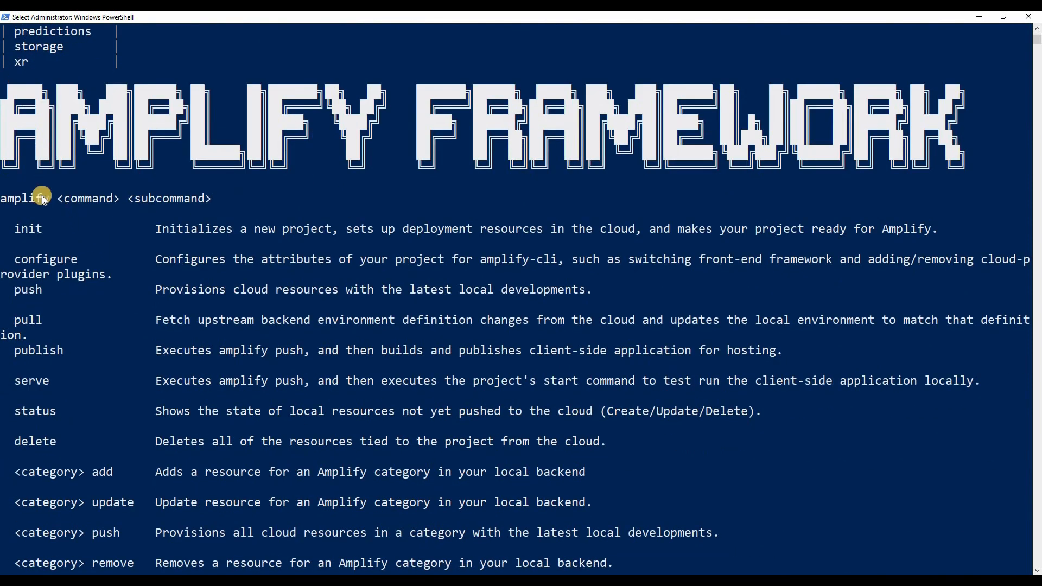
left_click(41, 196)
scroll(76, 399, "down", 1)
scroll(37, 350, "down", 1)
left_click_drag(17, 334, 117, 335)
left_click(90, 334)
scroll(239, 375, "down", 12)
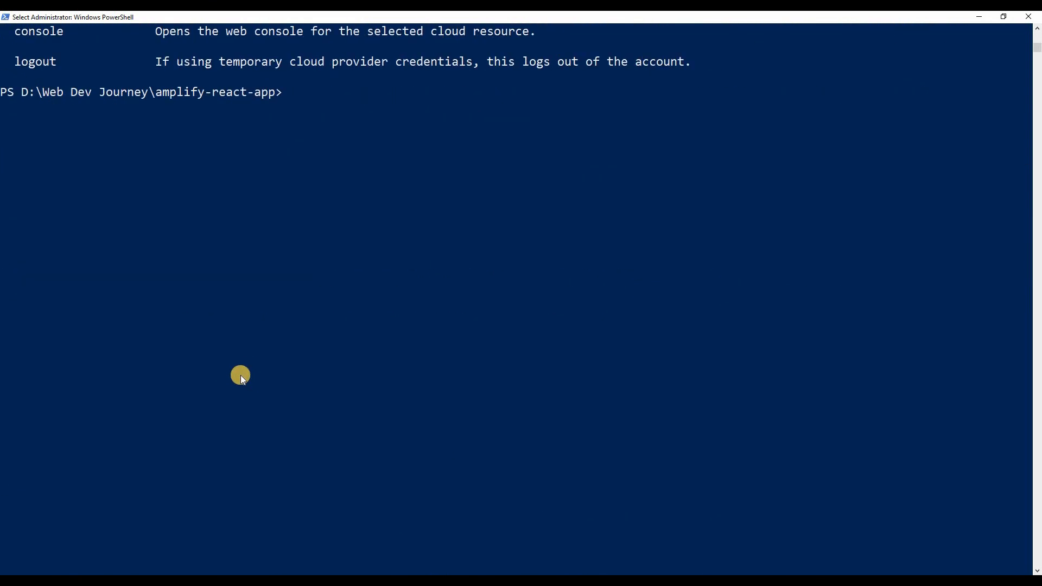
- Run "amplify.cmd hosting add" in the amplify-react-app folder
scroll(239, 373, "up", 2)
key("Up")
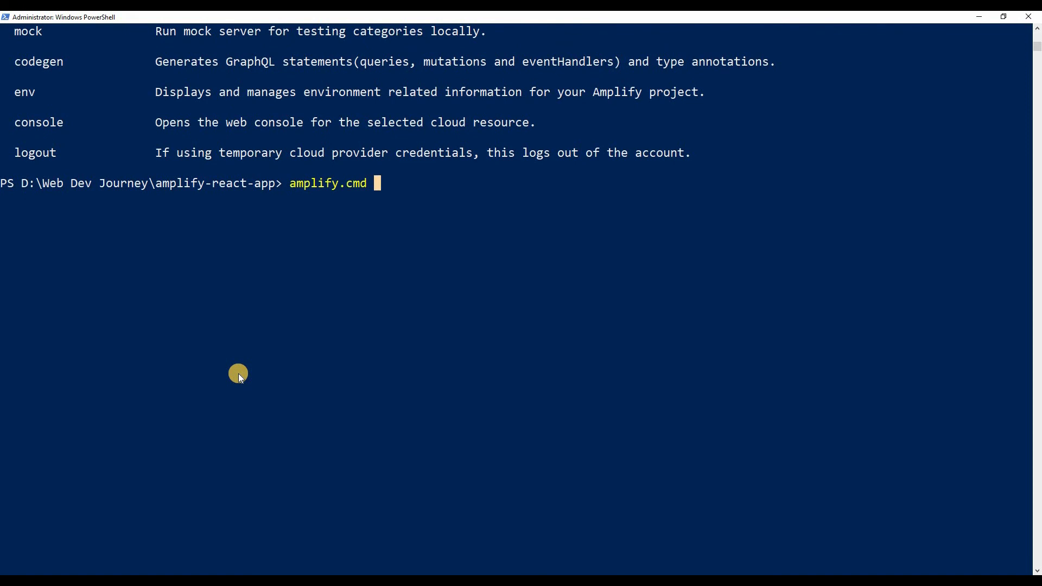
type("hosting add")
key("Return")
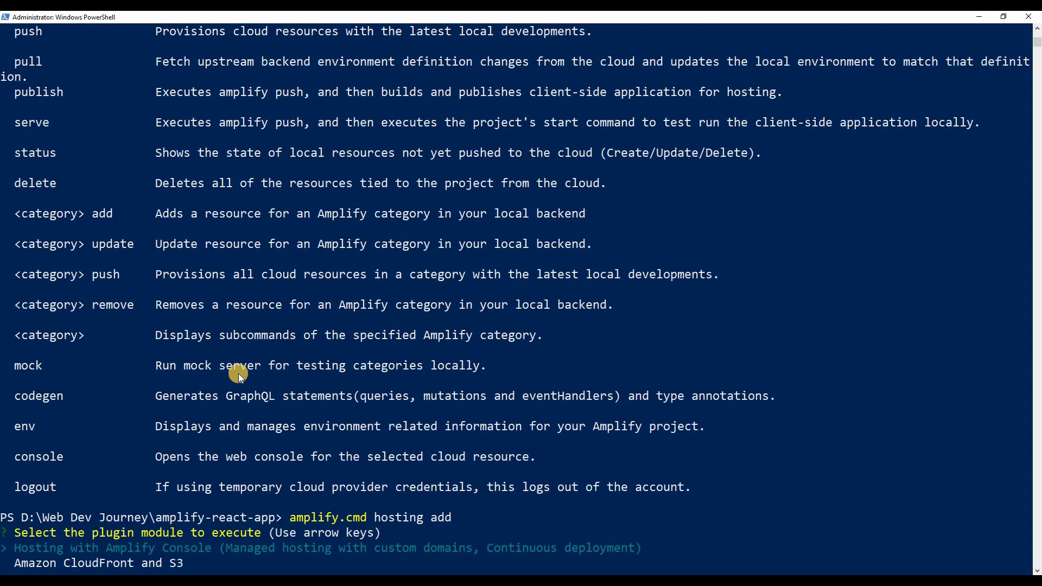
- Select "Hosting with Amplify Console (Managed hosting with custom domains, Continuous deployment)" as the plugin module to execute
scroll(344, 351, "down", 4)
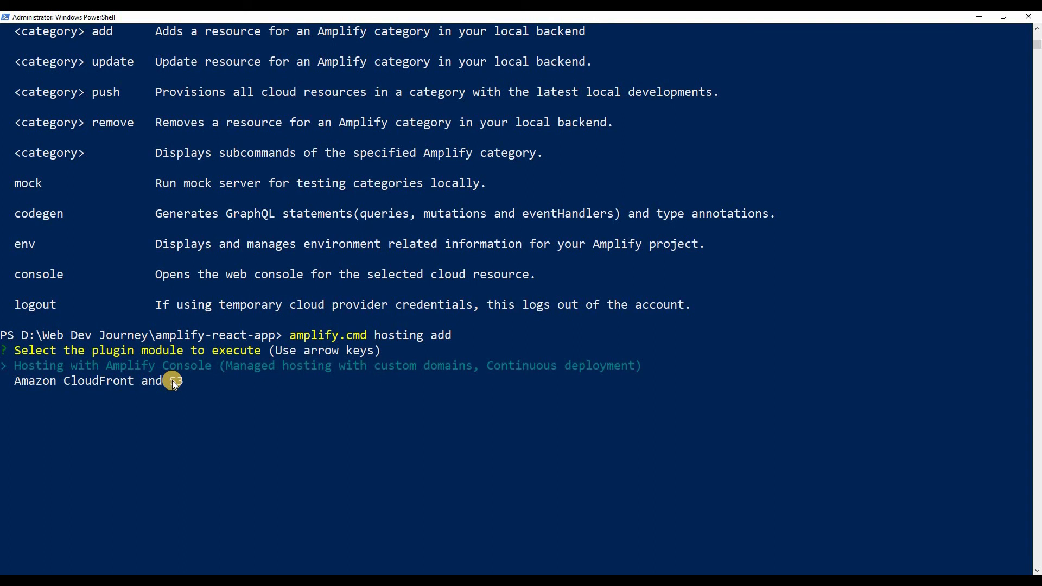
key("Return")
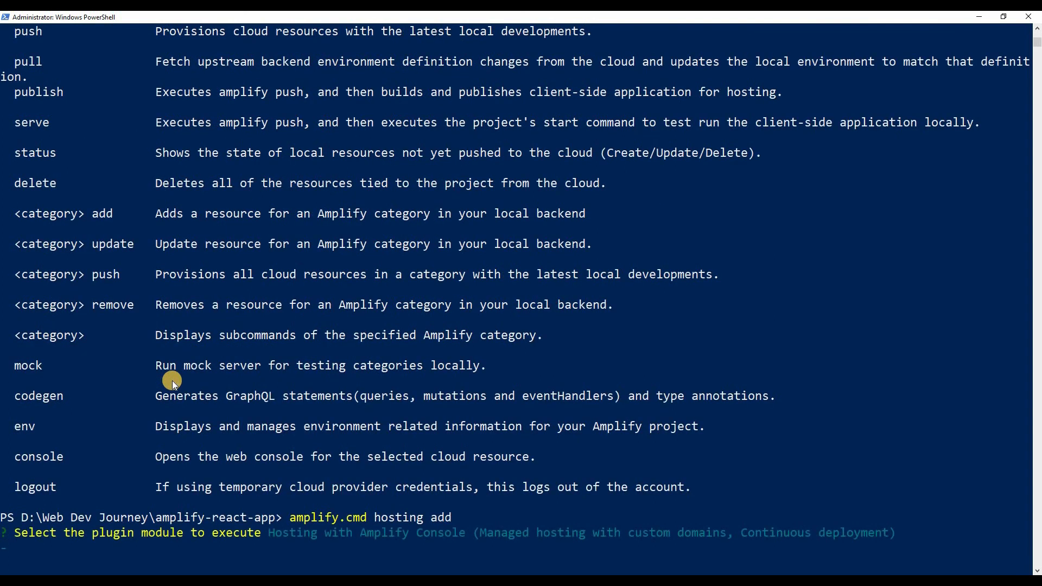
scroll(214, 214, "down", 13)
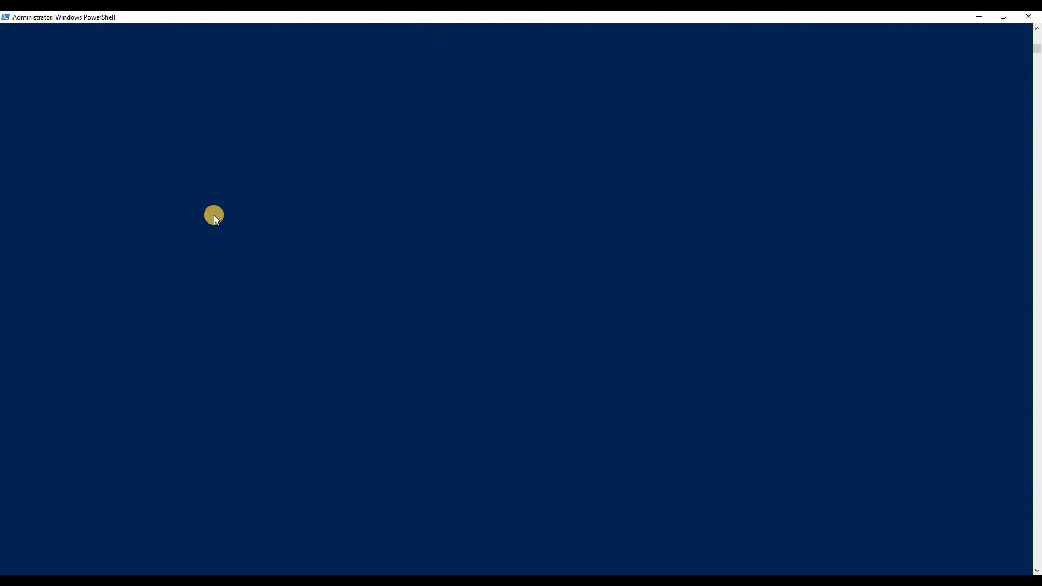
scroll(214, 215, "up", 6)
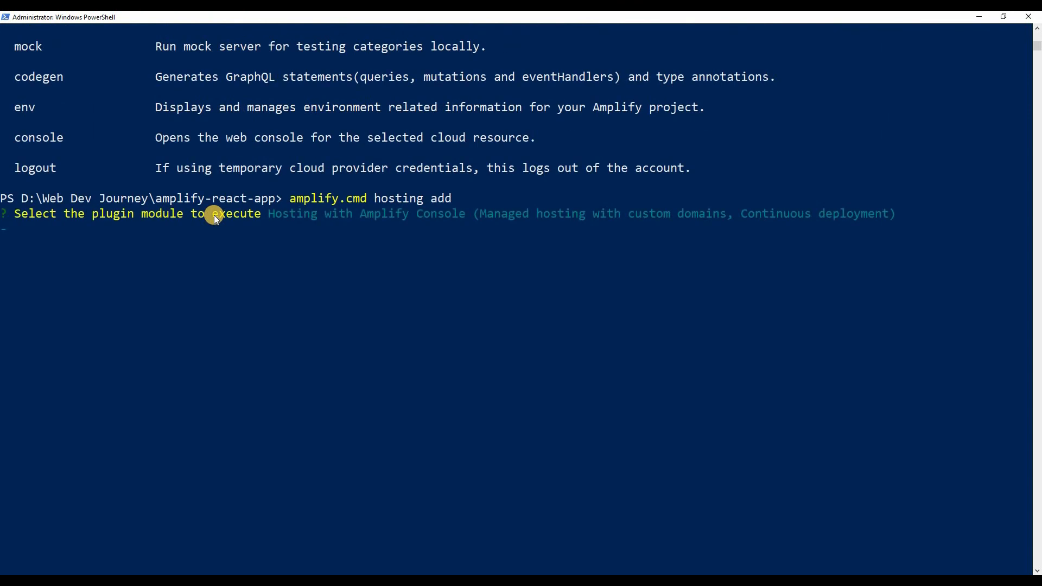
left_click(213, 220)
key("Return")
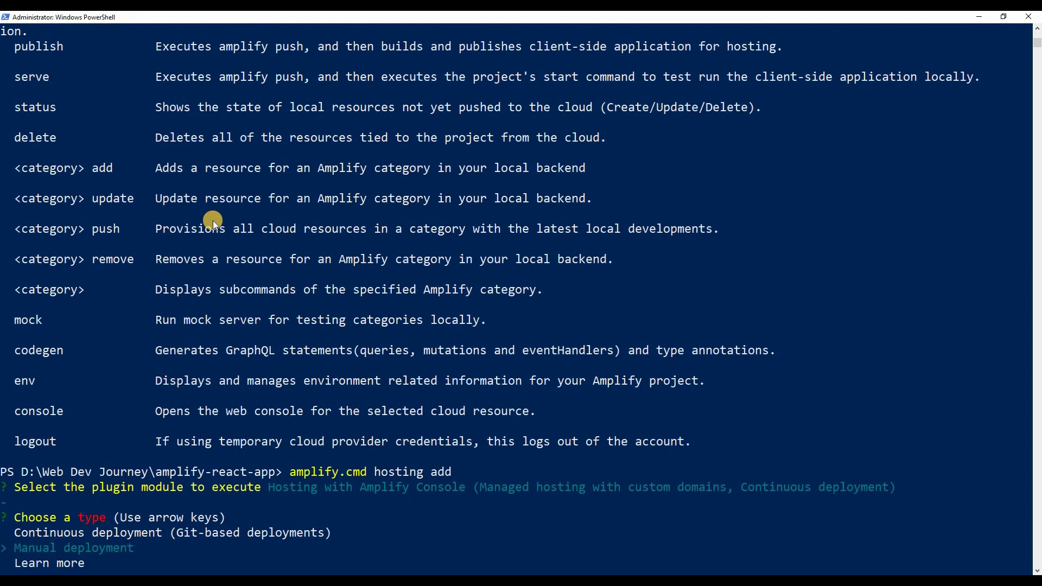
- Choose "Continuous deployment (Git-based deployments)" as the hosting type
scroll(194, 242, "down", 4)
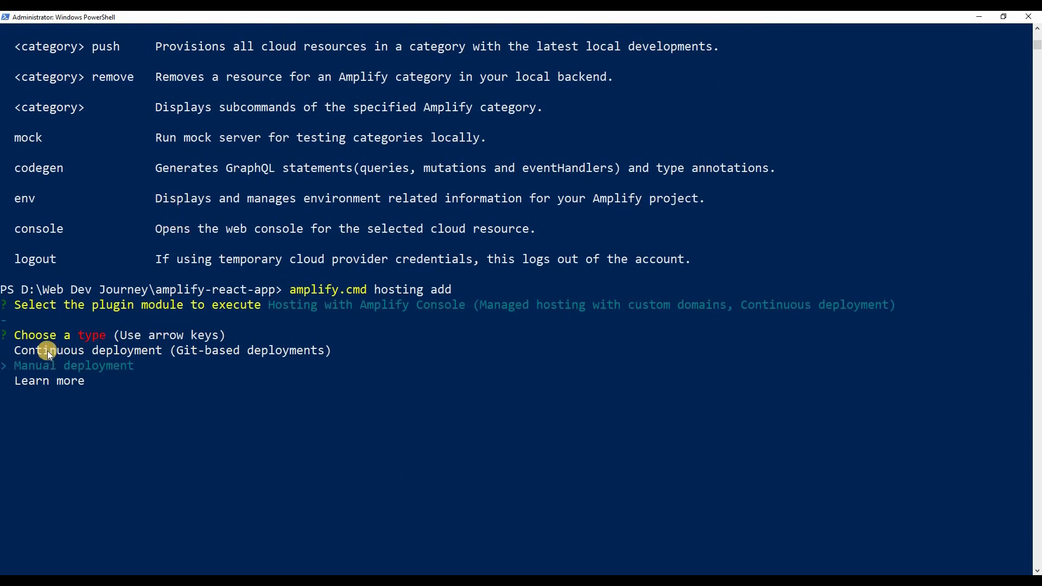
key("Up")
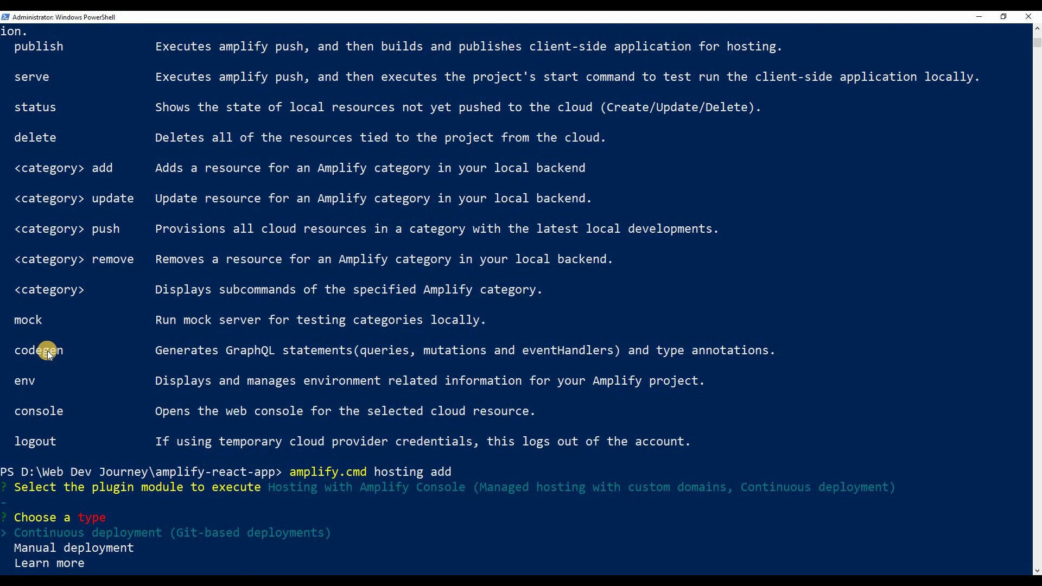
key("Down")
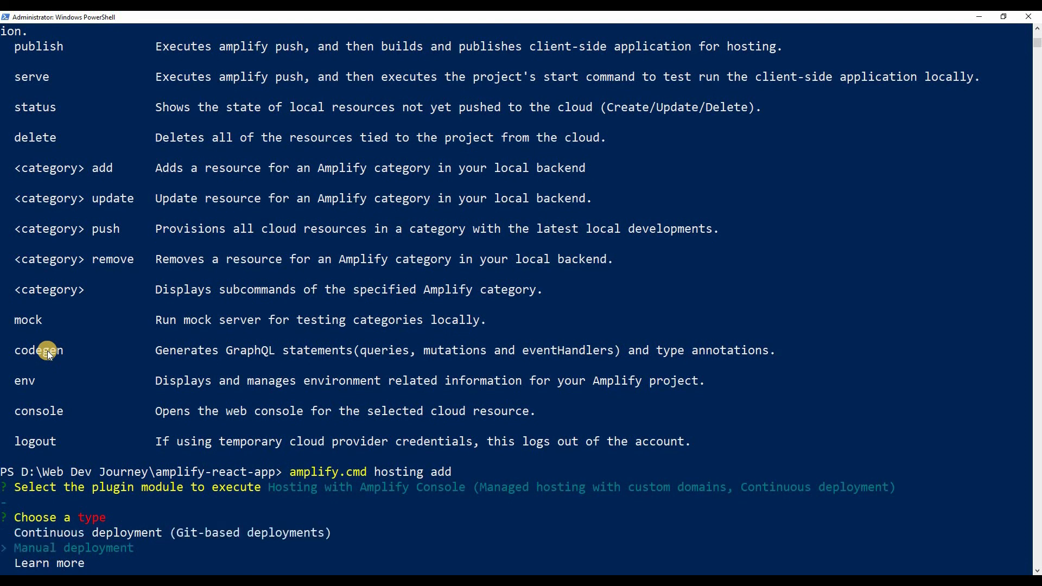
key("Up")
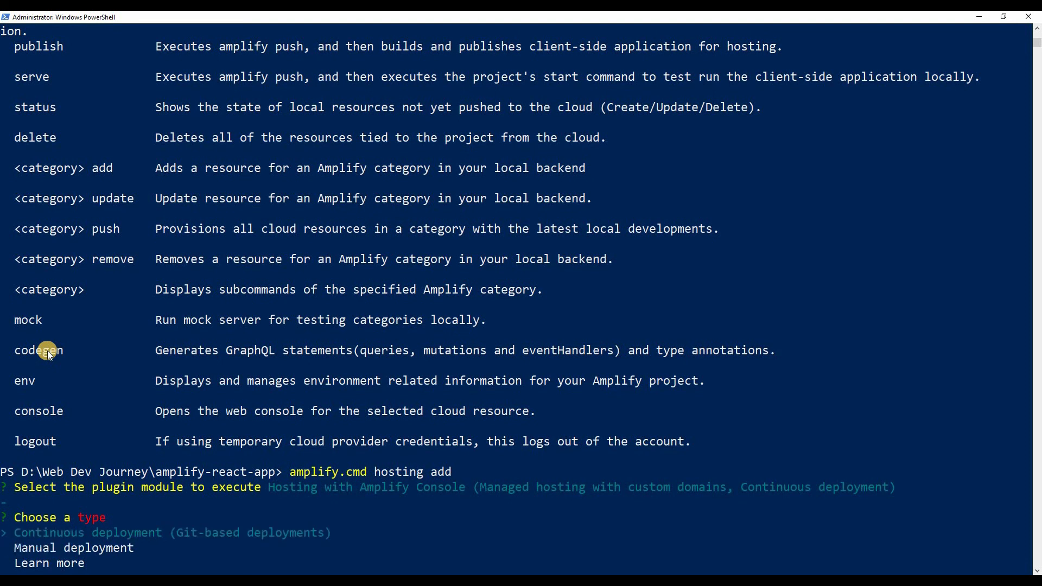
key("Return")
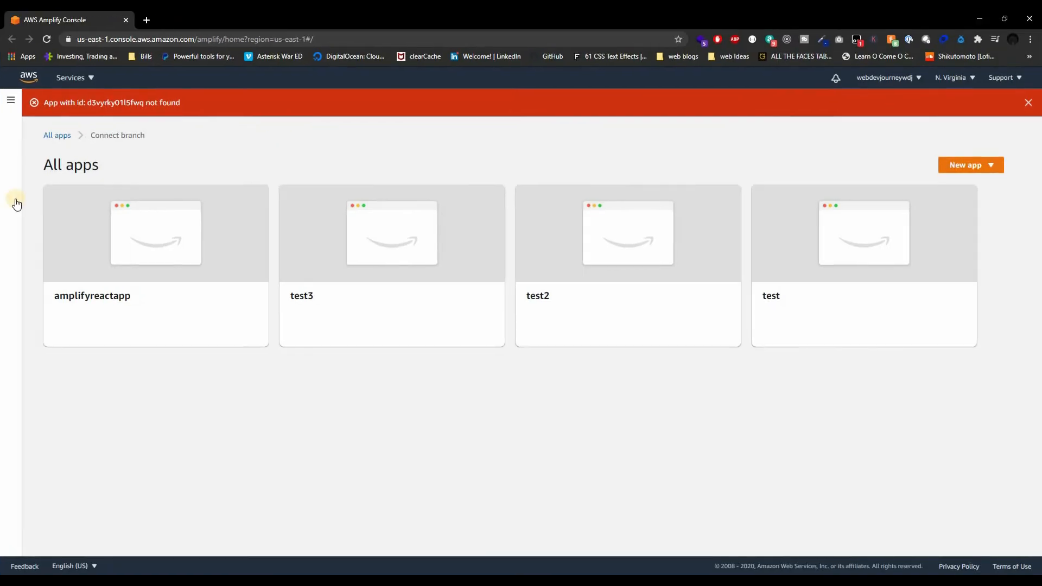
- In the AWS Amplify Console, dismiss the error banner and open the frontend environments of the amplifyreactapp app
left_click(1029, 105)
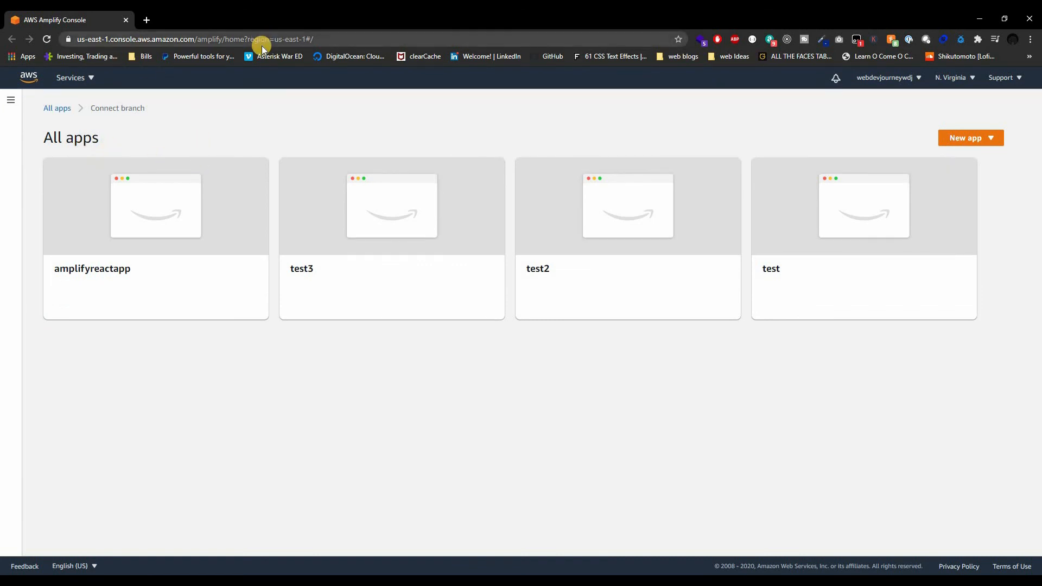
left_click(11, 101)
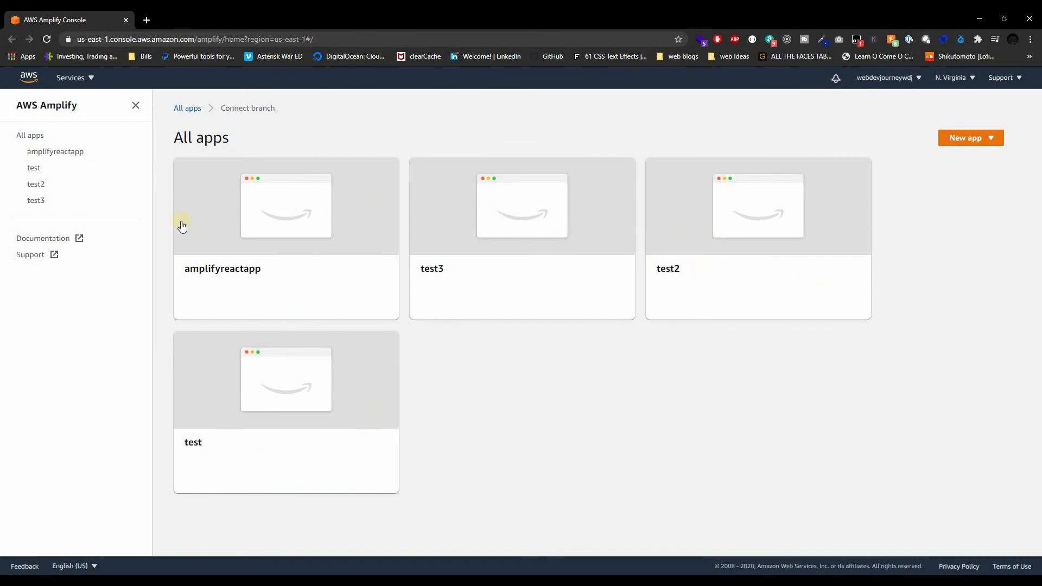
left_click(238, 250)
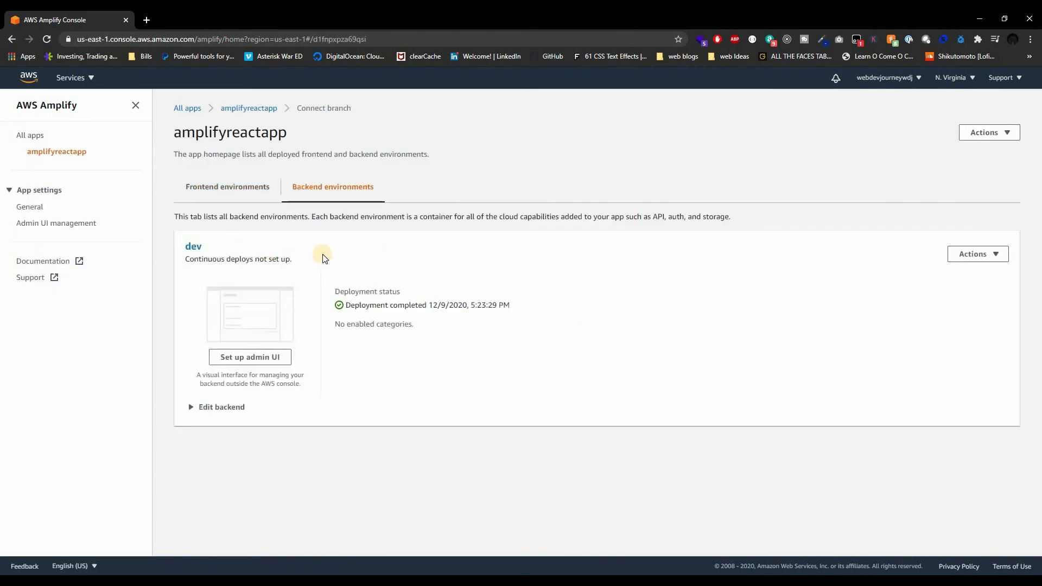
left_click(219, 197)
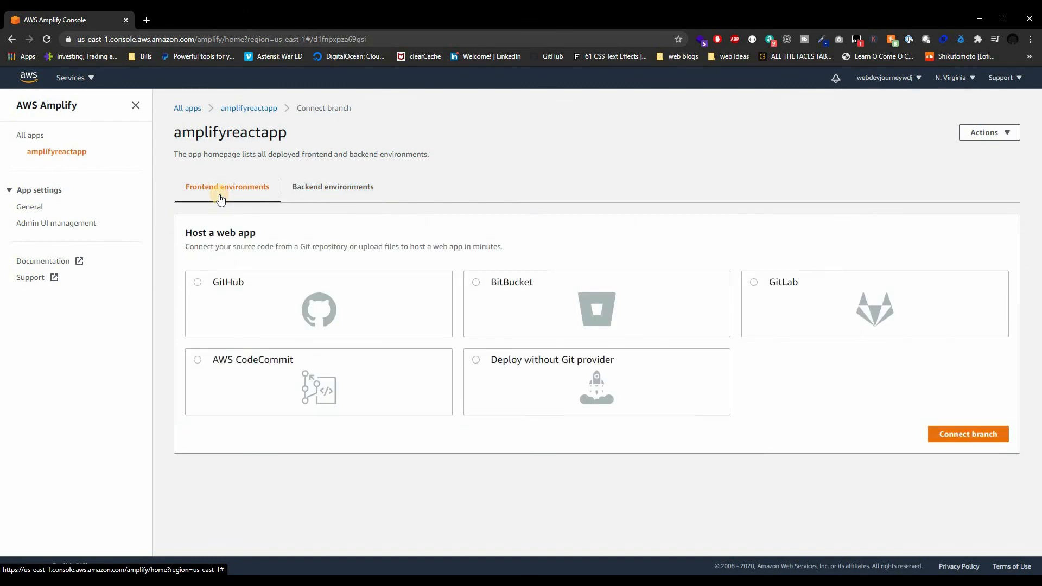
left_click(136, 105)
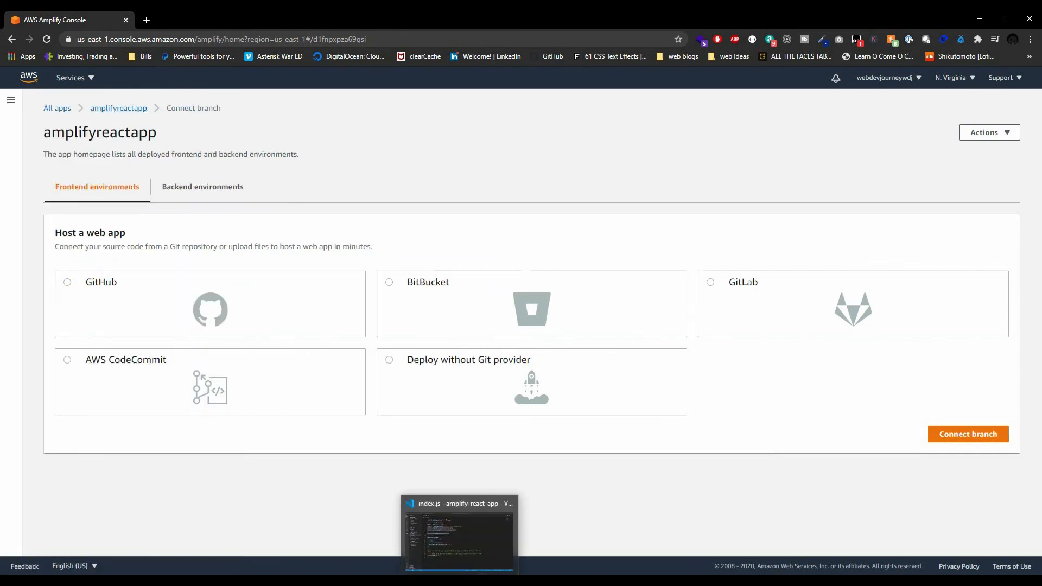
left_click(461, 519)
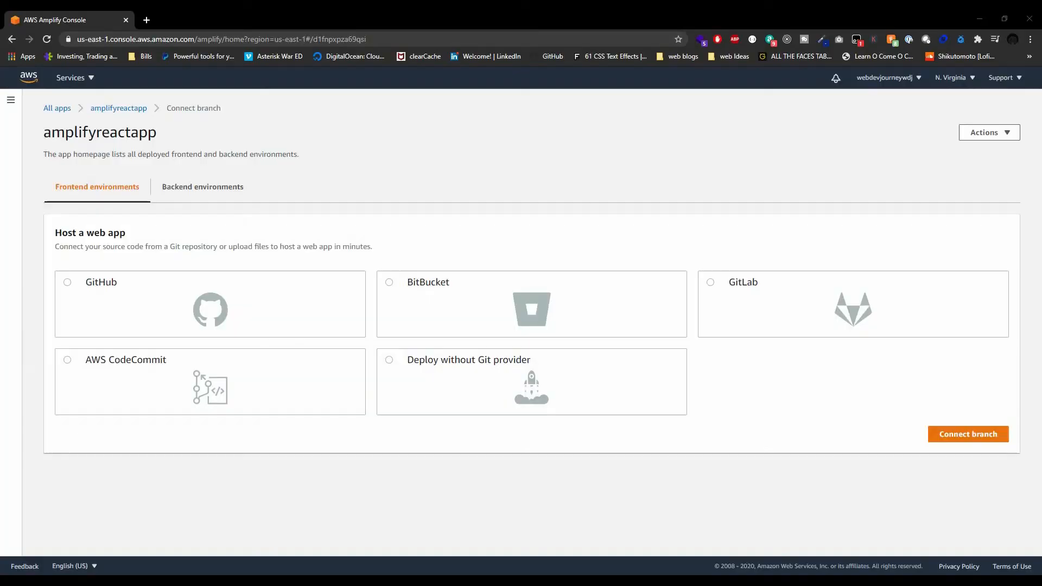
- Choose GitHub as the source for hosting amplifyreactapp and proceed to connecting a branch, reselecting it after the page reloads
left_click(98, 304)
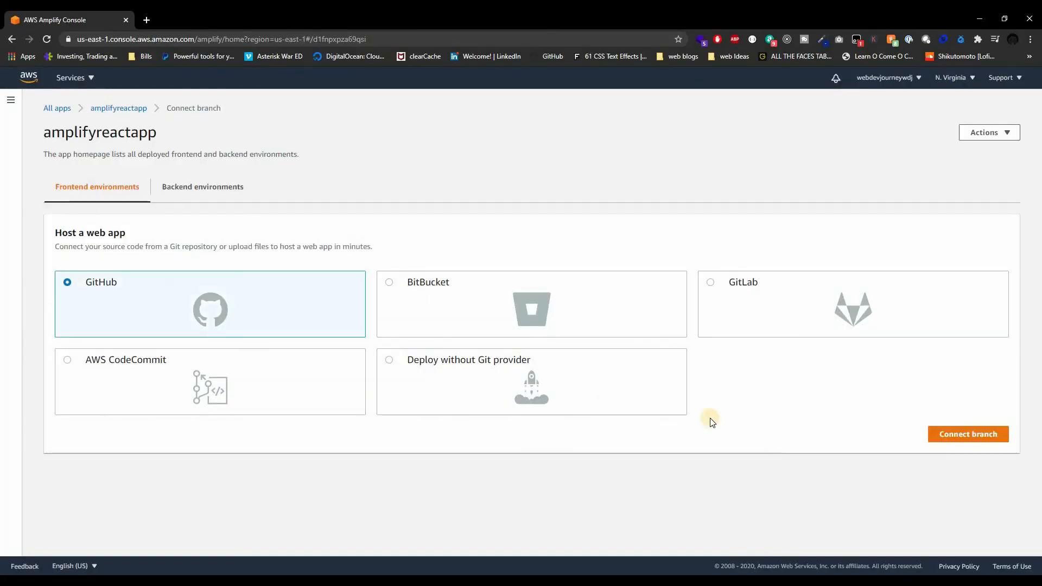
left_click(941, 434)
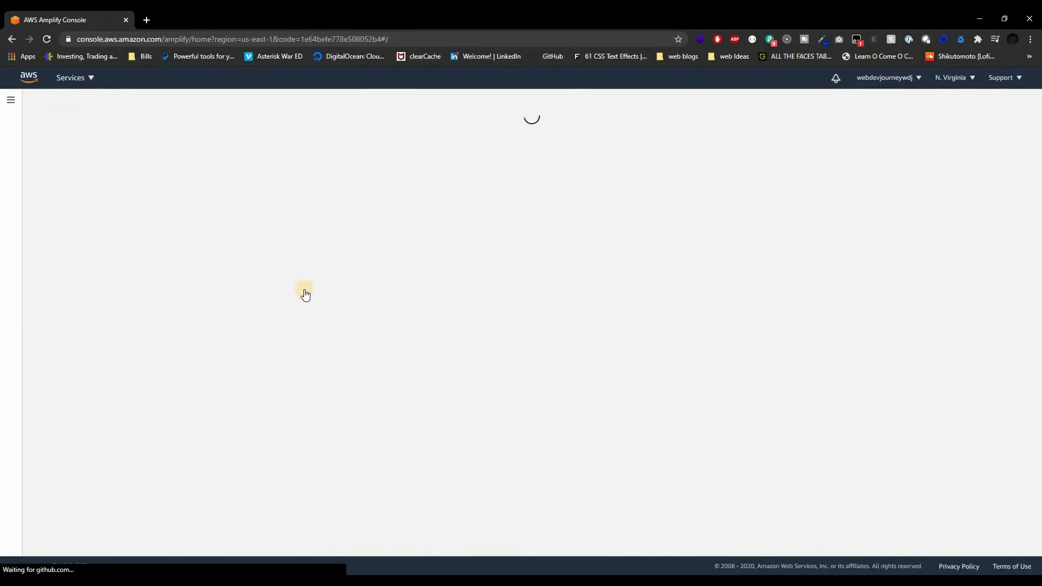
left_click(212, 312)
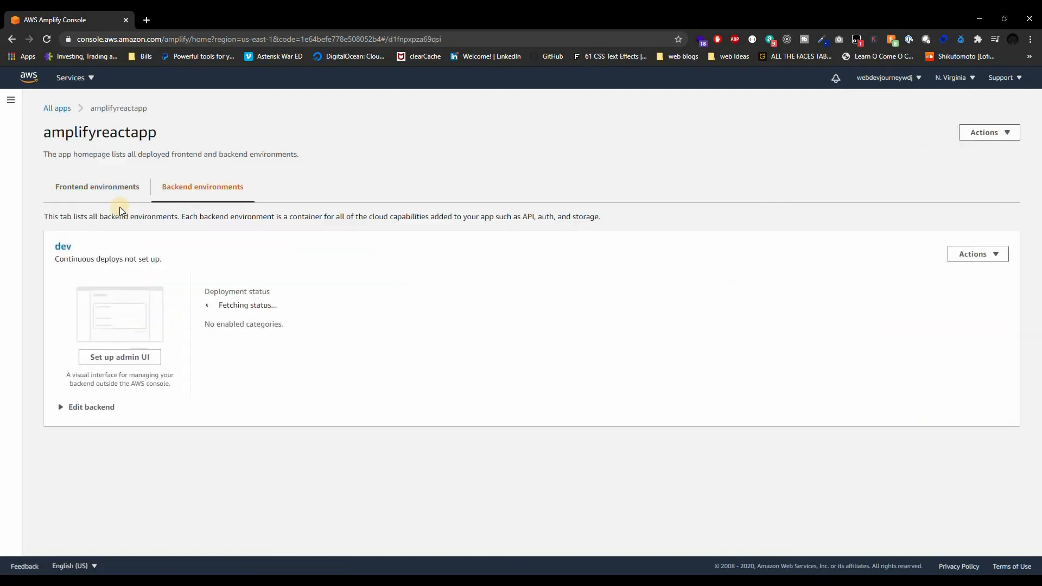
left_click(126, 197)
left_click(201, 320)
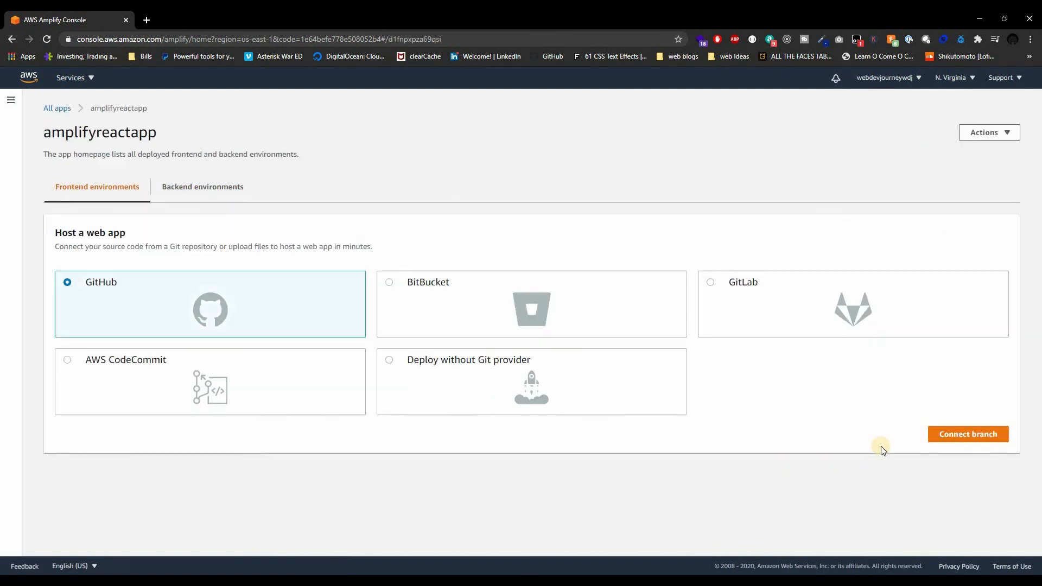
left_click(960, 438)
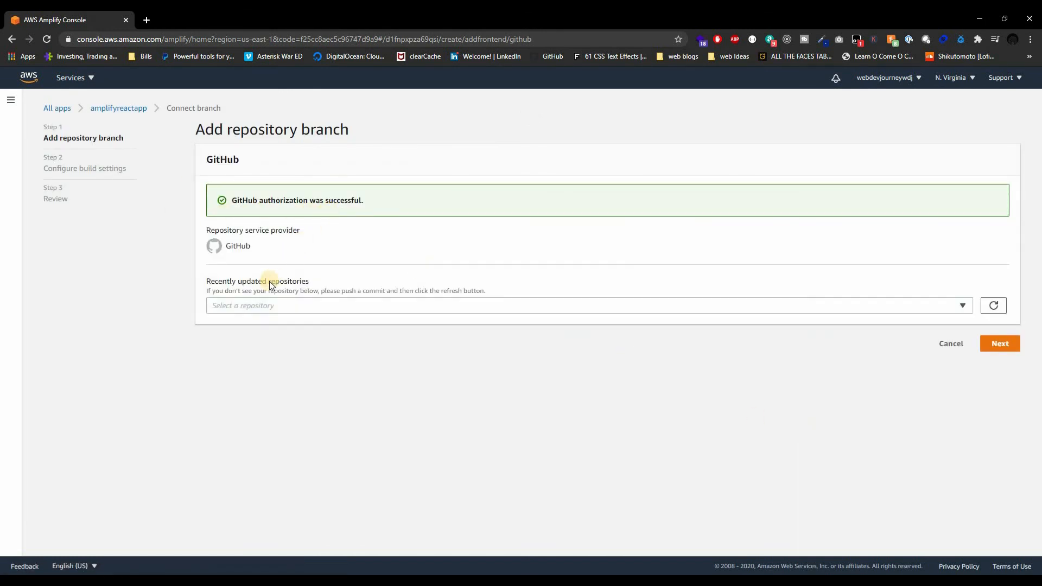
- Select the amplify-react repository with its main branch and continue to the build settings
left_click(252, 310)
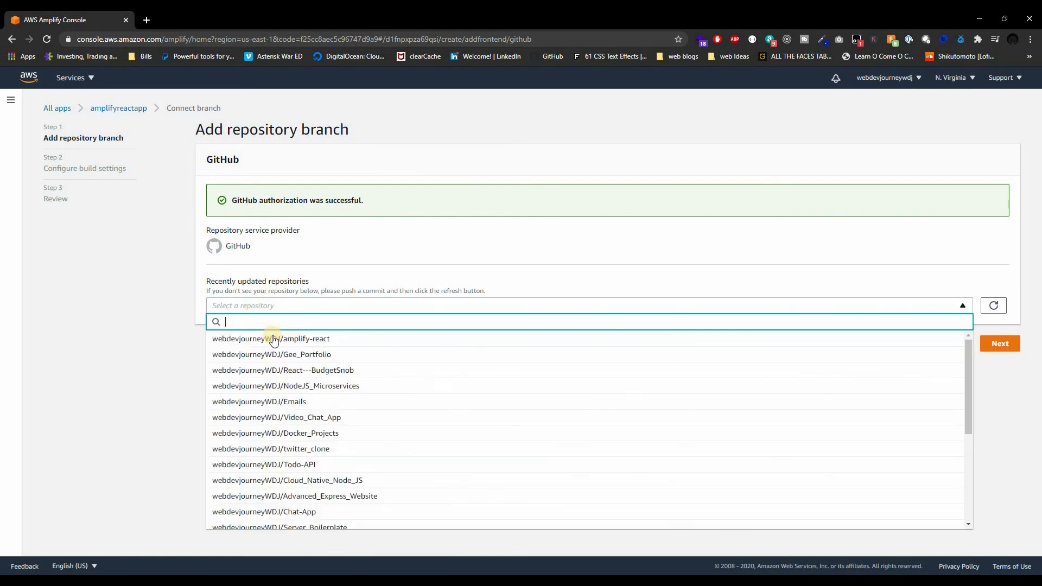
left_click(307, 339)
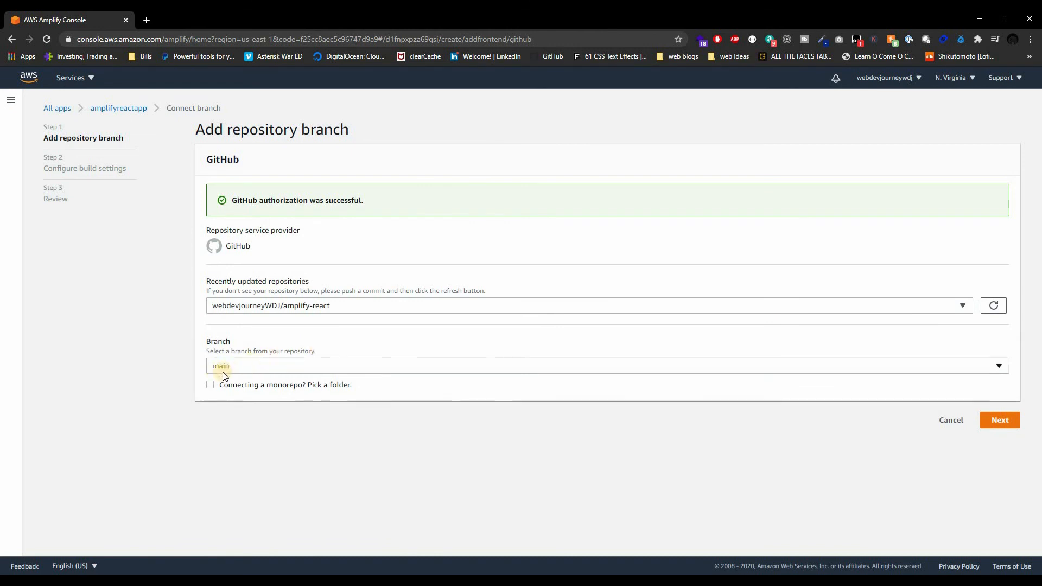
left_click(994, 420)
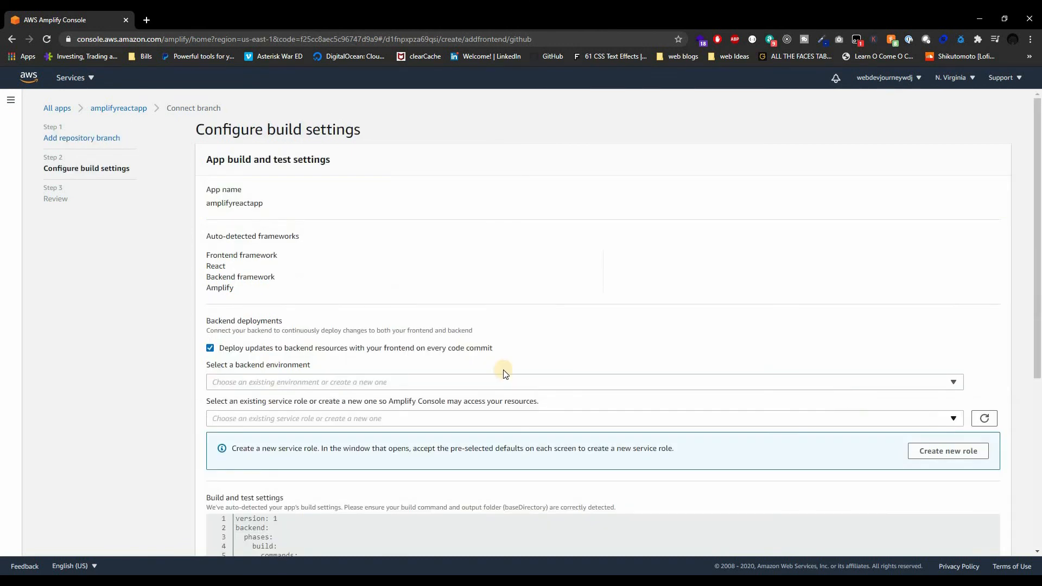
- Disable deploying updates to backend resources with the frontend on every code commit, and review the build and test settings
scroll(499, 367, "down", 3)
scroll(259, 305, "up", 2)
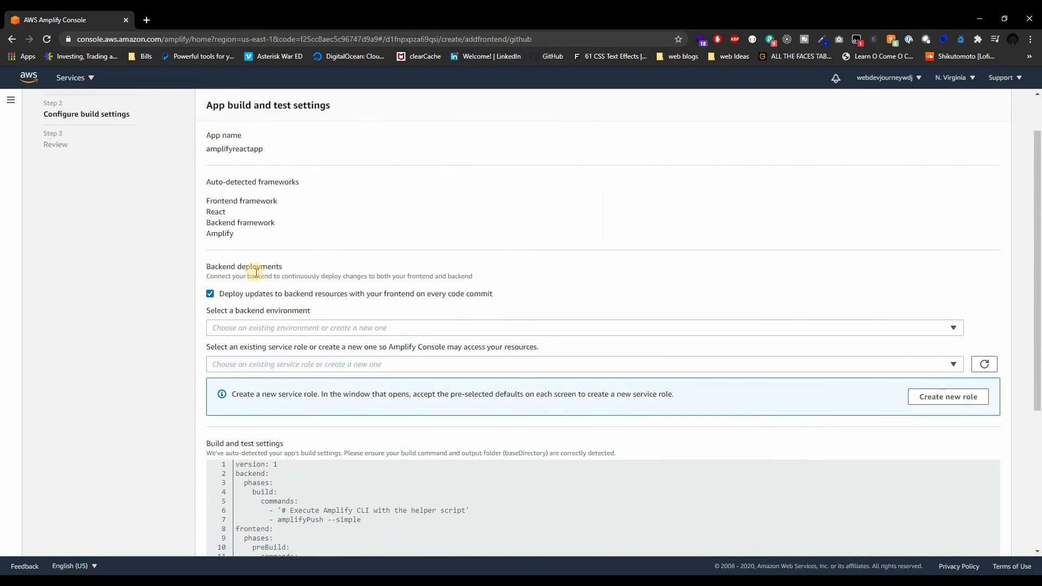
left_click(210, 294)
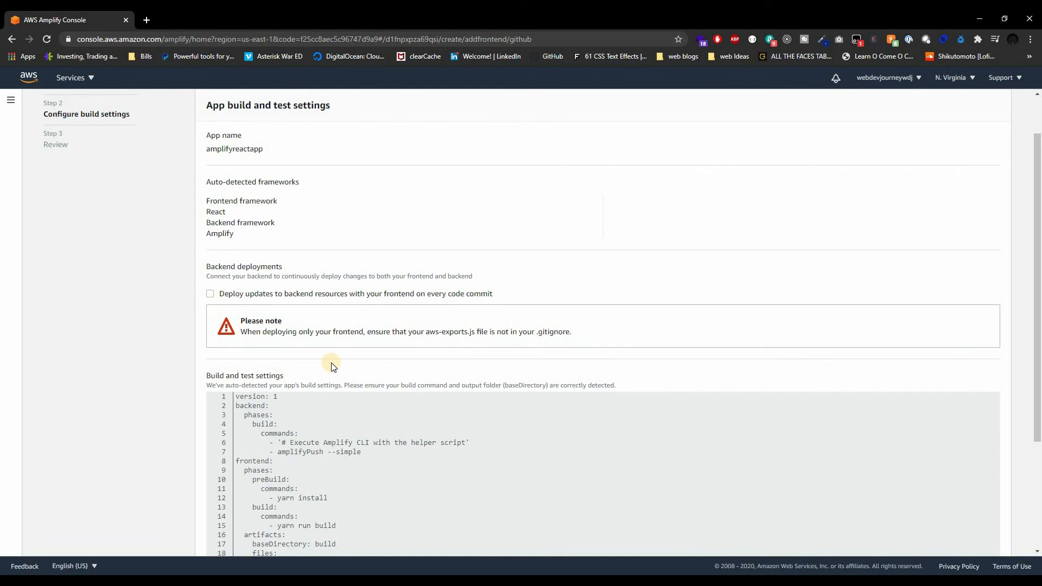
scroll(252, 348, "down", 1)
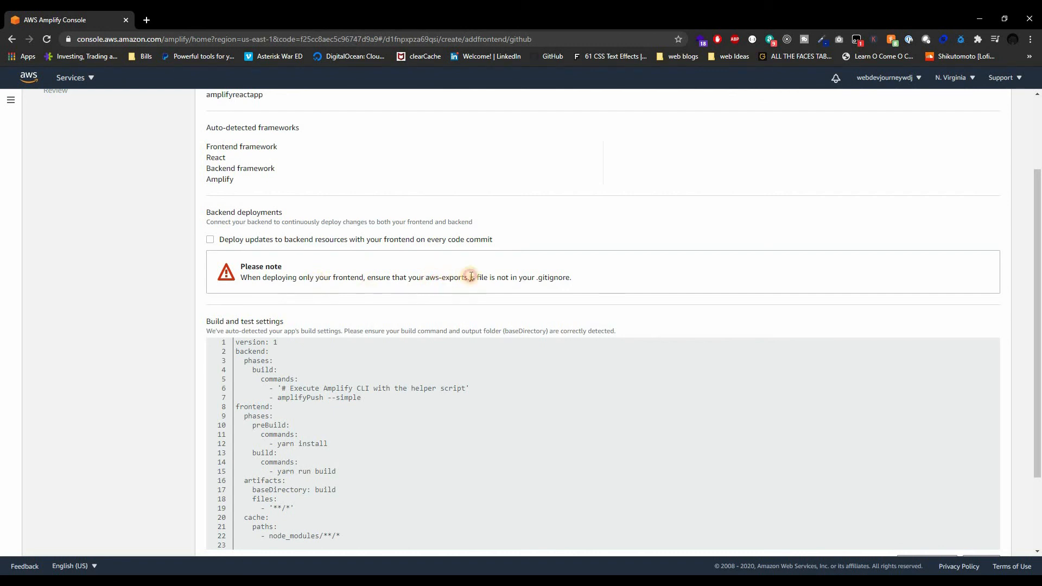
- Check the aws-exports.js note, accept the detected build settings, and save and deploy the main branch of amplify-react
left_click_drag(430, 277, 476, 278)
scroll(509, 438, "down", 2)
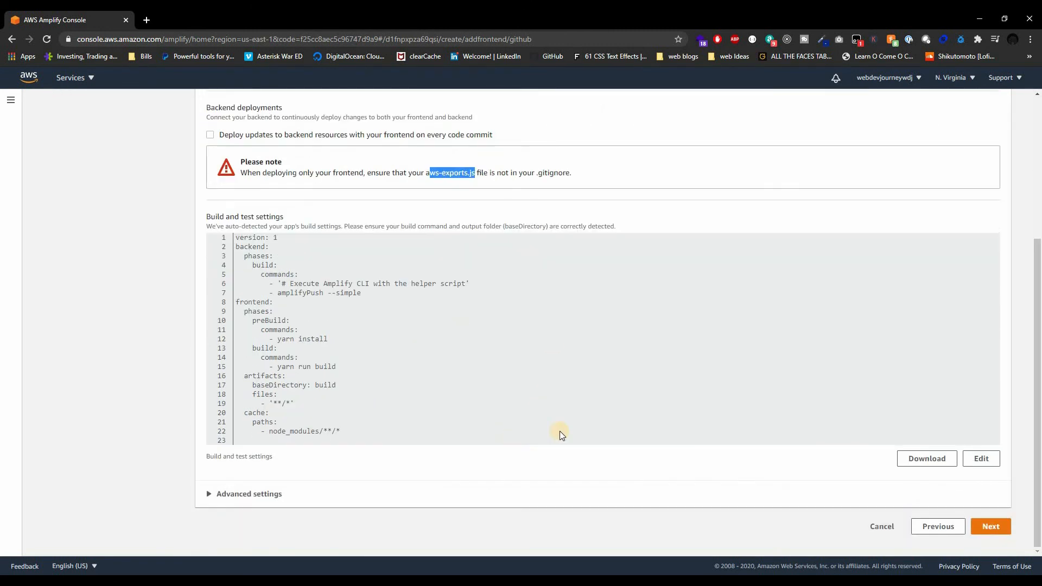
left_click(979, 526)
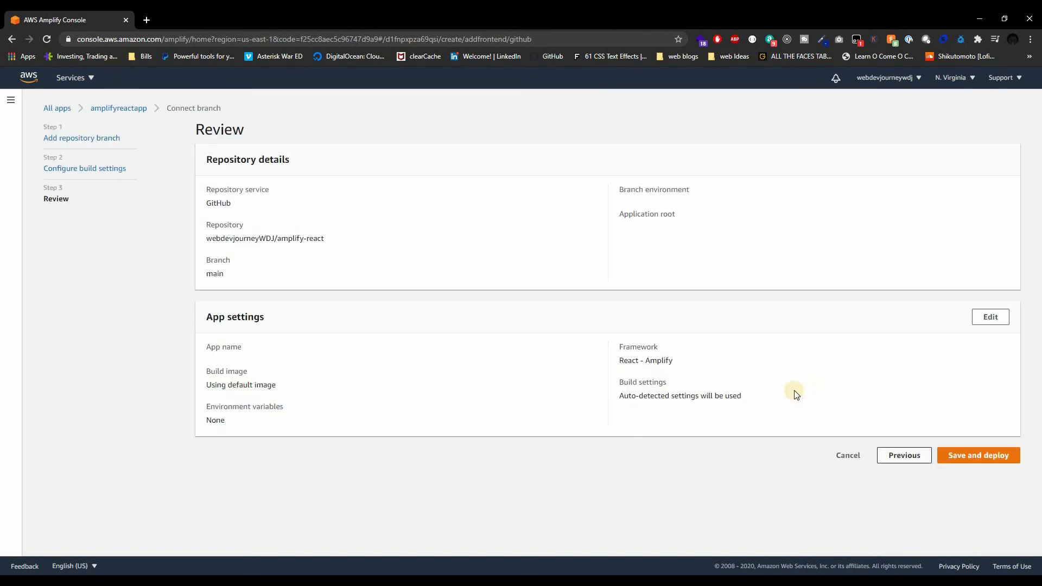
left_click(962, 455)
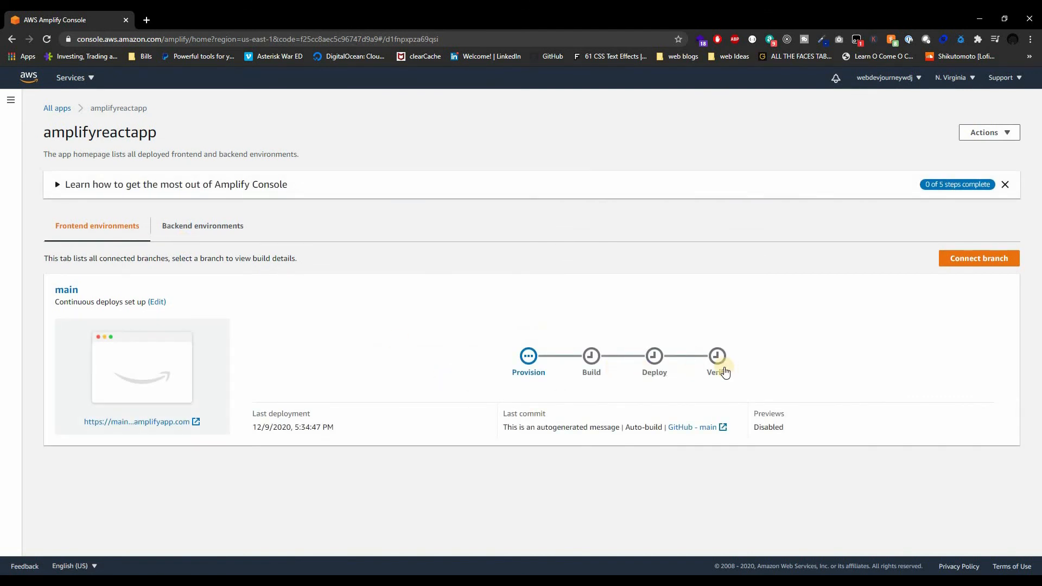
- Switch to PowerShell, confirm the repository connection to finish amplify hosting add, and select the main environment's hosting URL
left_click(400, 585)
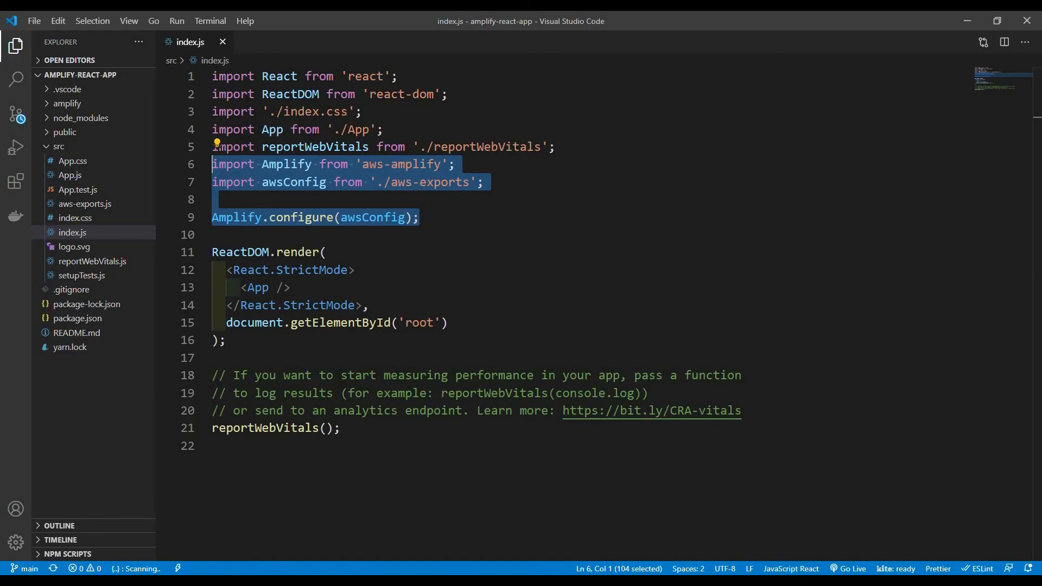
left_click(423, 585)
left_click(422, 519)
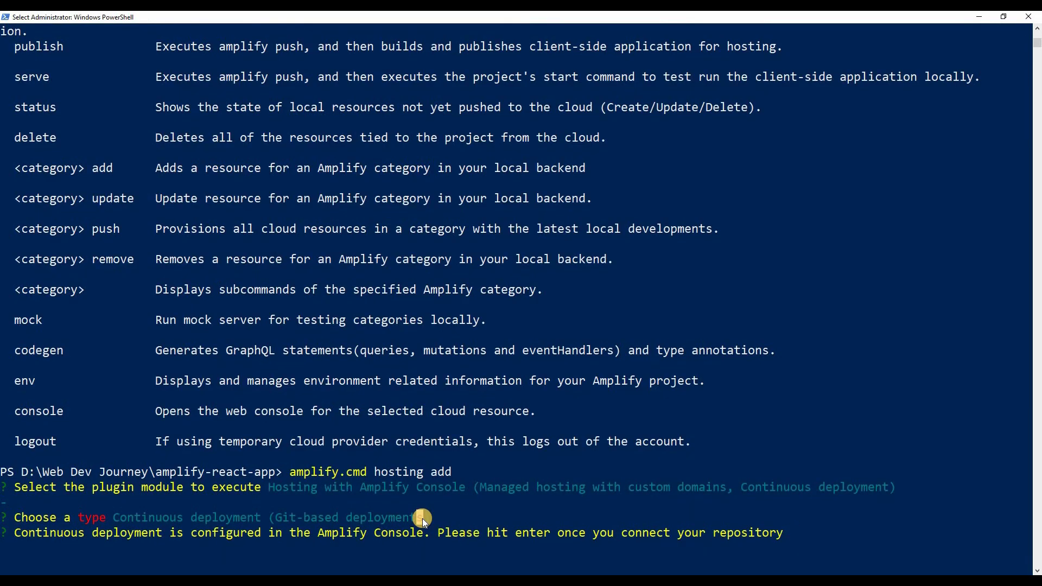
key("Return")
scroll(519, 478, "down", 6)
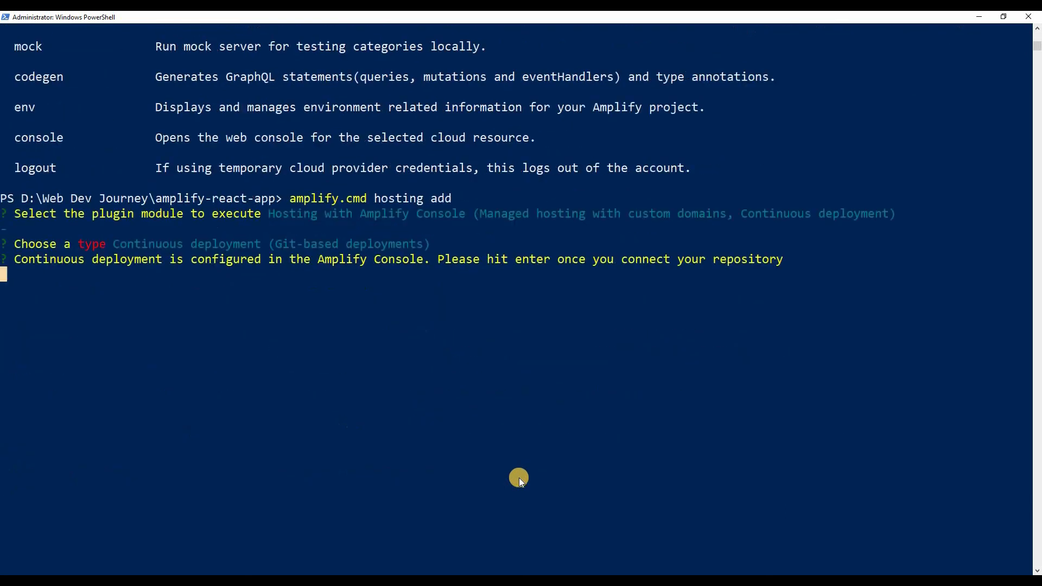
key("Return")
scroll(518, 477, "down", 1)
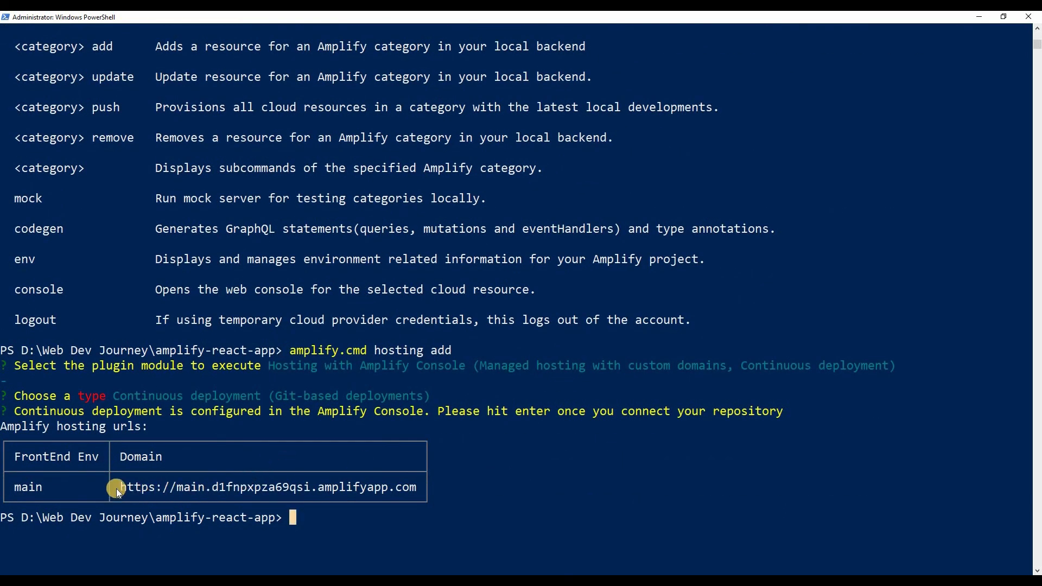
left_click_drag(115, 486, 411, 489)
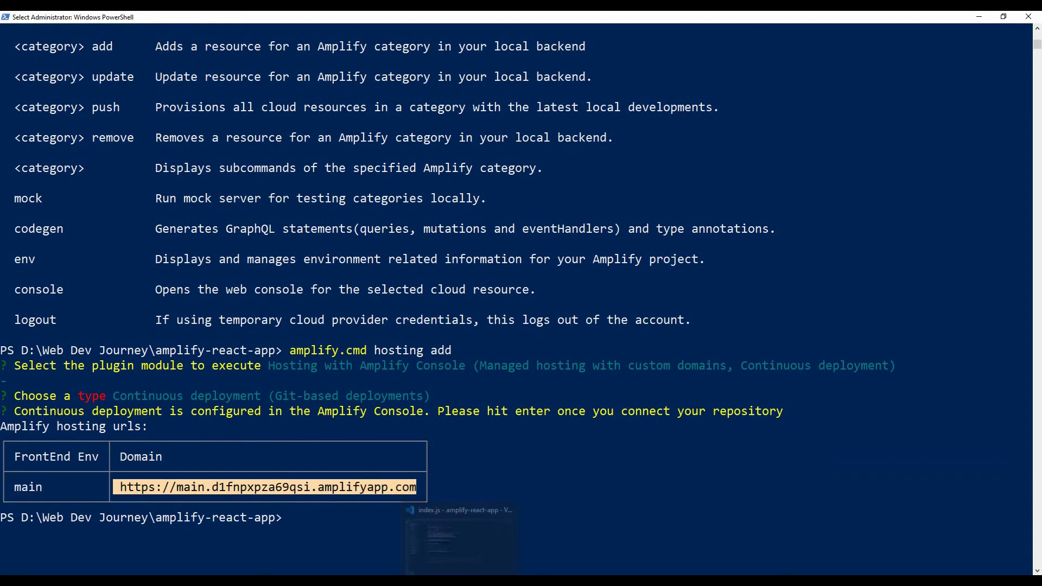
- Switch back to the Amplify Console and open the build details for the main branch of amplifyreactapp
left_click(460, 580)
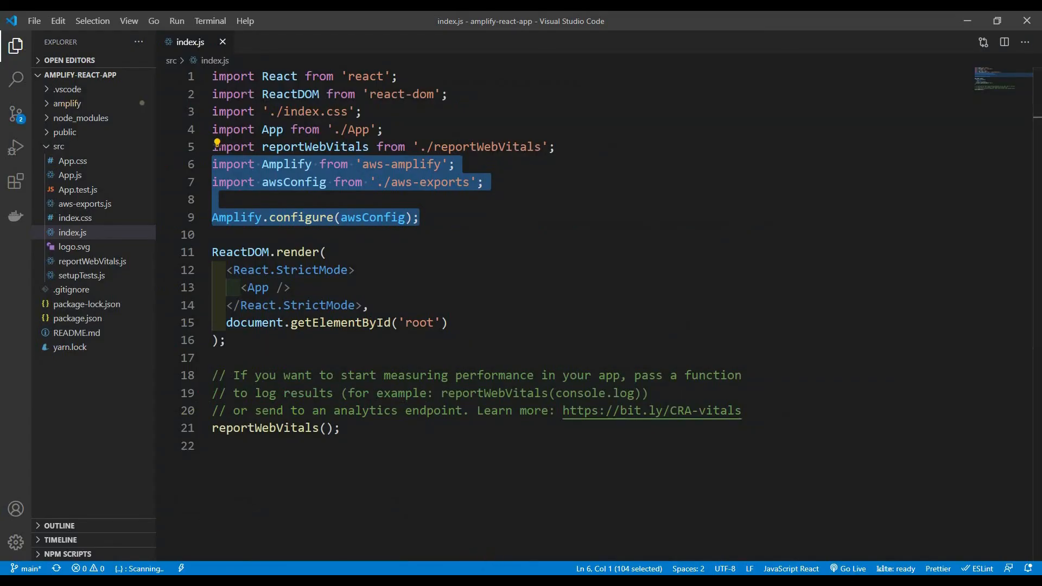
left_click(369, 581)
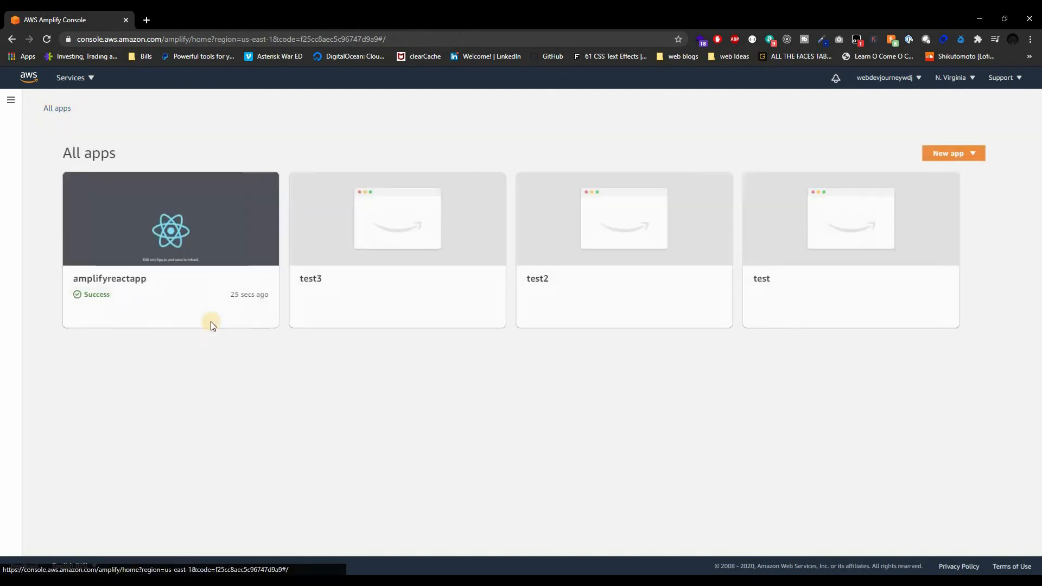
left_click(189, 210)
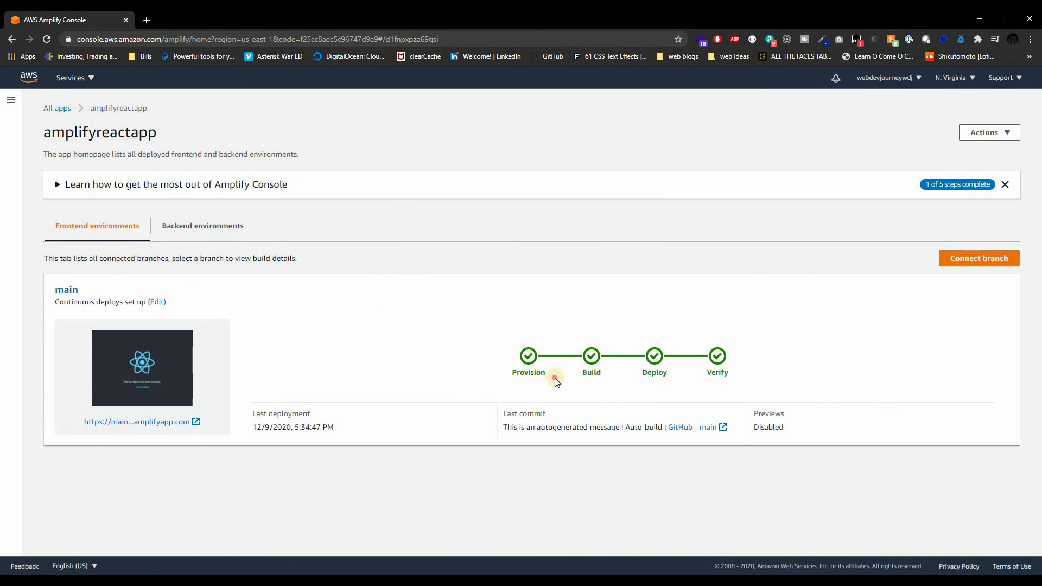
left_click(595, 356)
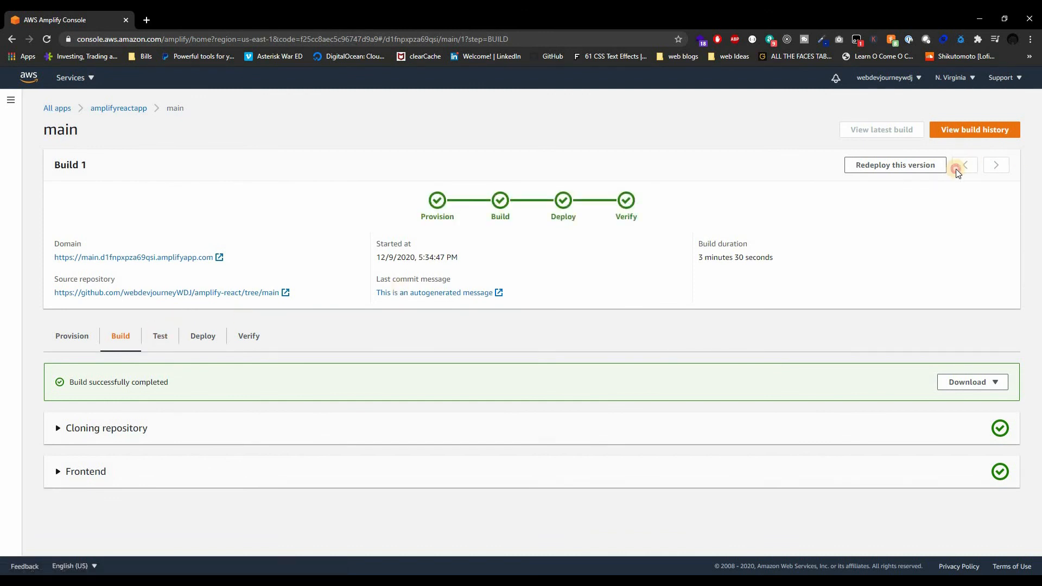
left_click(49, 109)
left_click(197, 246)
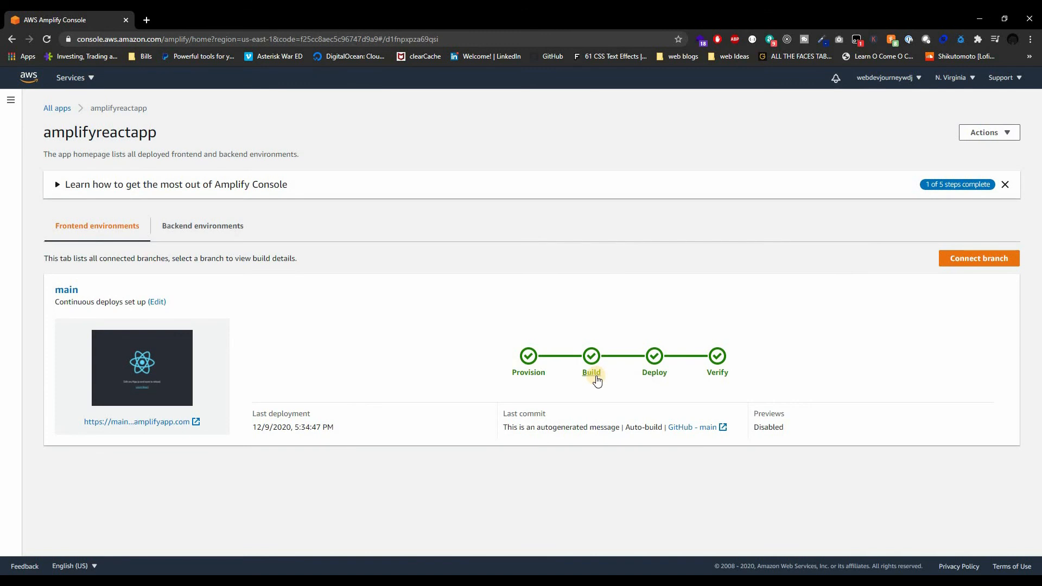
left_click(591, 372)
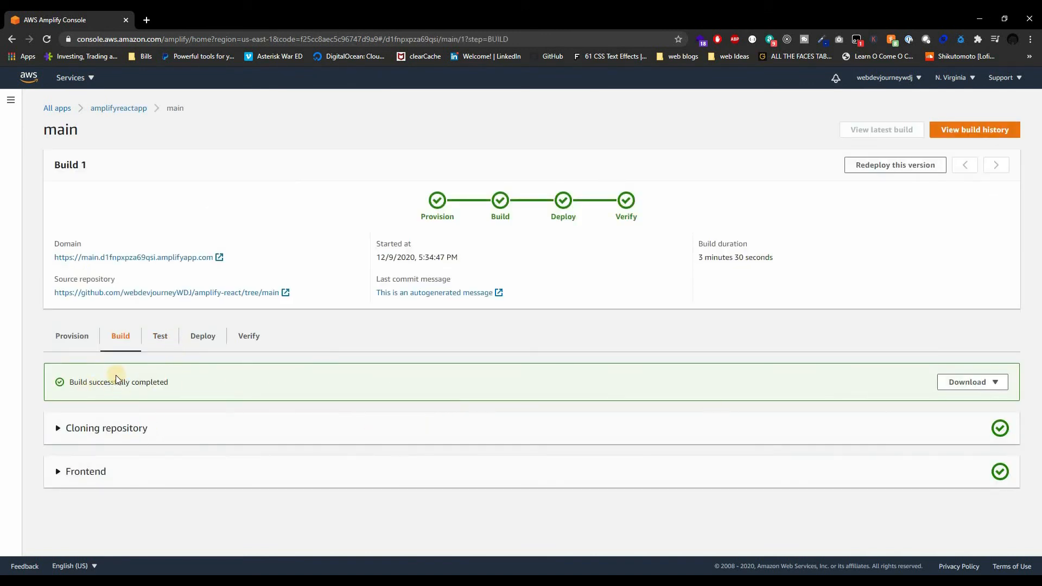
- Examine the Dockerfile contents in the provisioning details of Build 1
left_click(71, 344)
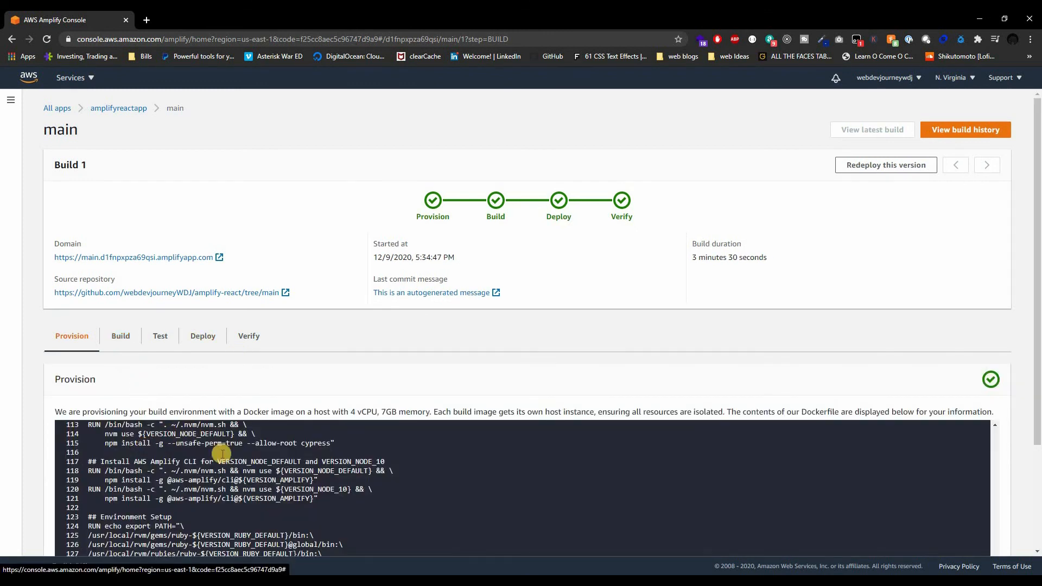
scroll(239, 428, "down", 3)
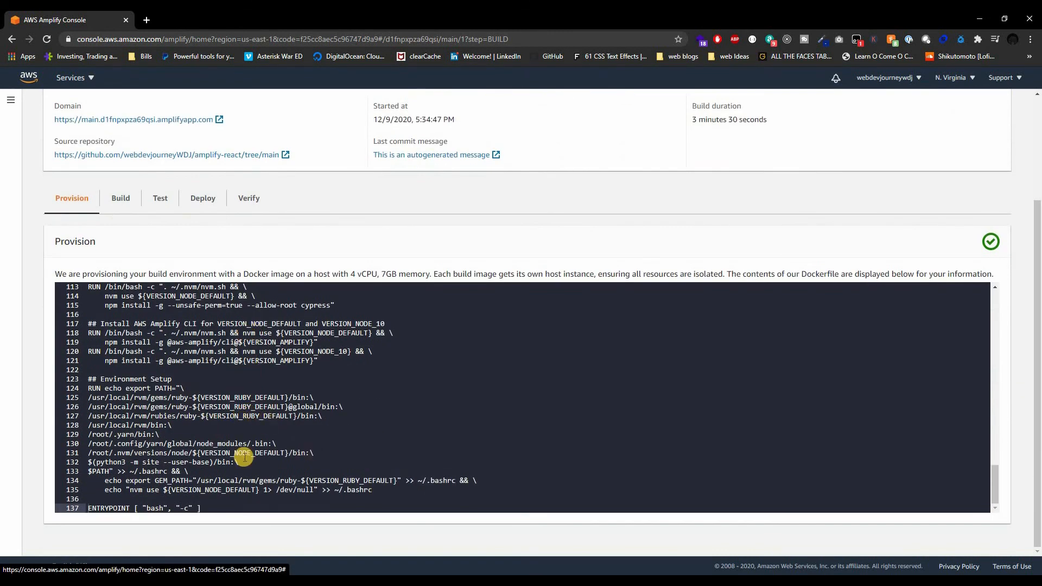
scroll(244, 457, "up", 1)
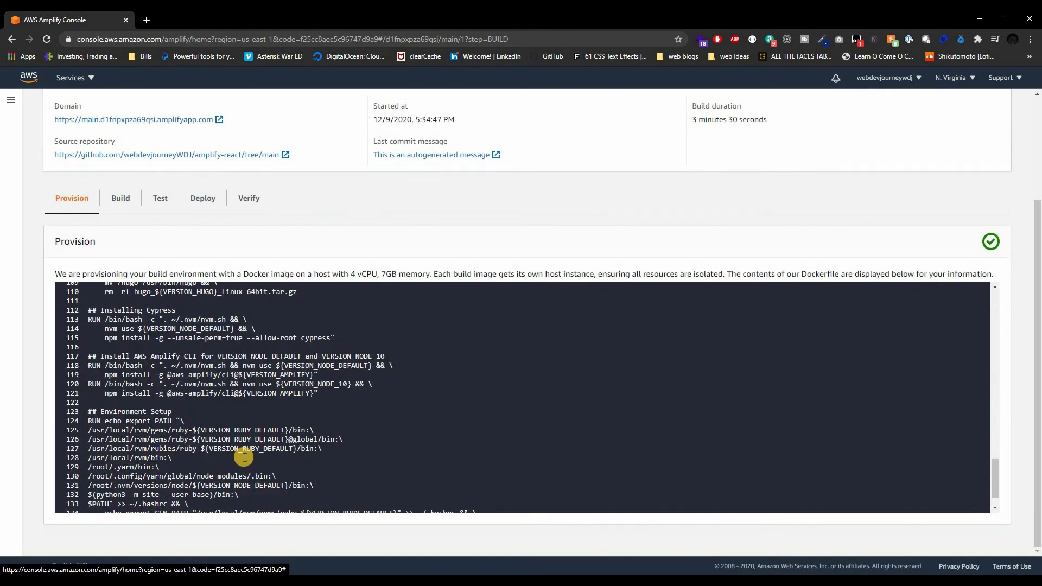
scroll(245, 457, "up", 10)
scroll(373, 182, "up", 3)
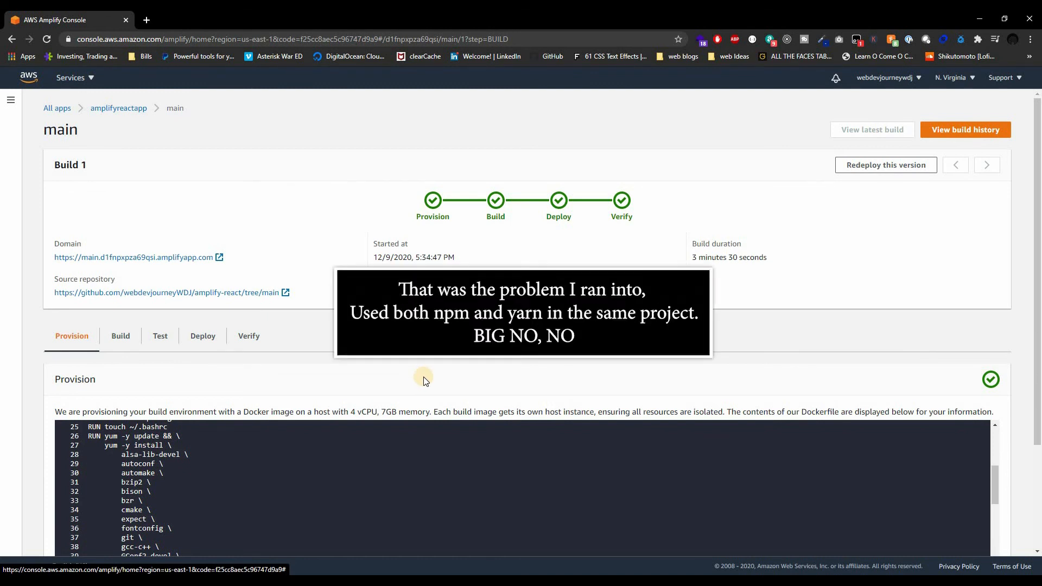
scroll(380, 489, "up", 5)
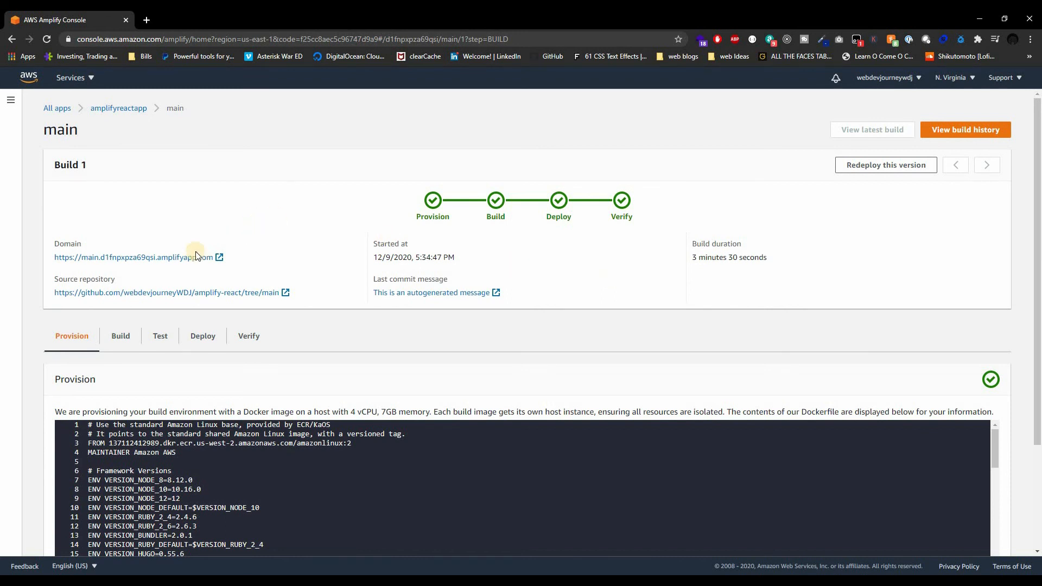
- View the deployed site through its Amplify domain link, close it, and return to the amplifyreactapp home page
left_click(168, 261)
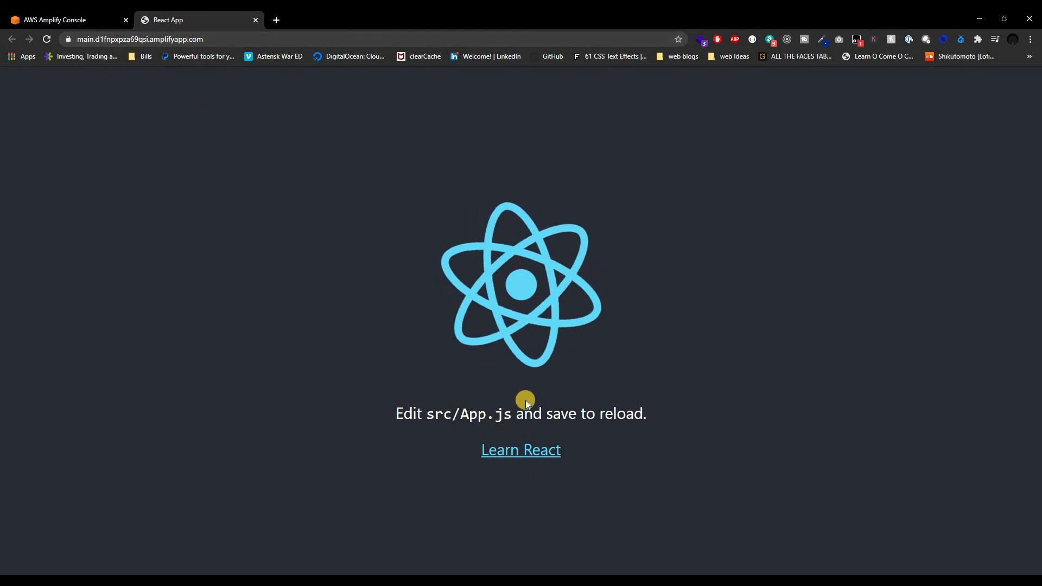
key("ctrl+w")
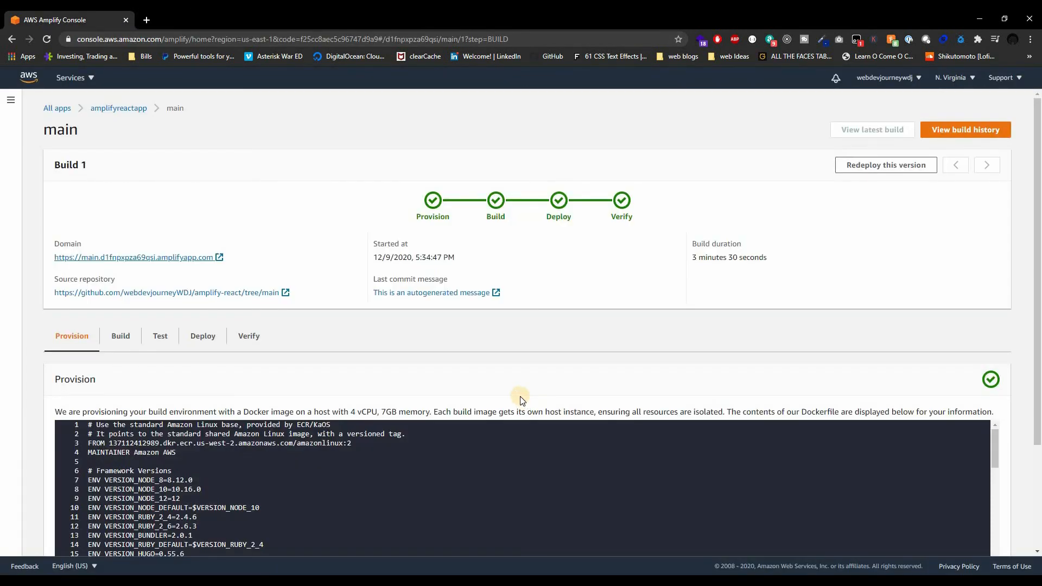
left_click(59, 108)
left_click(130, 270)
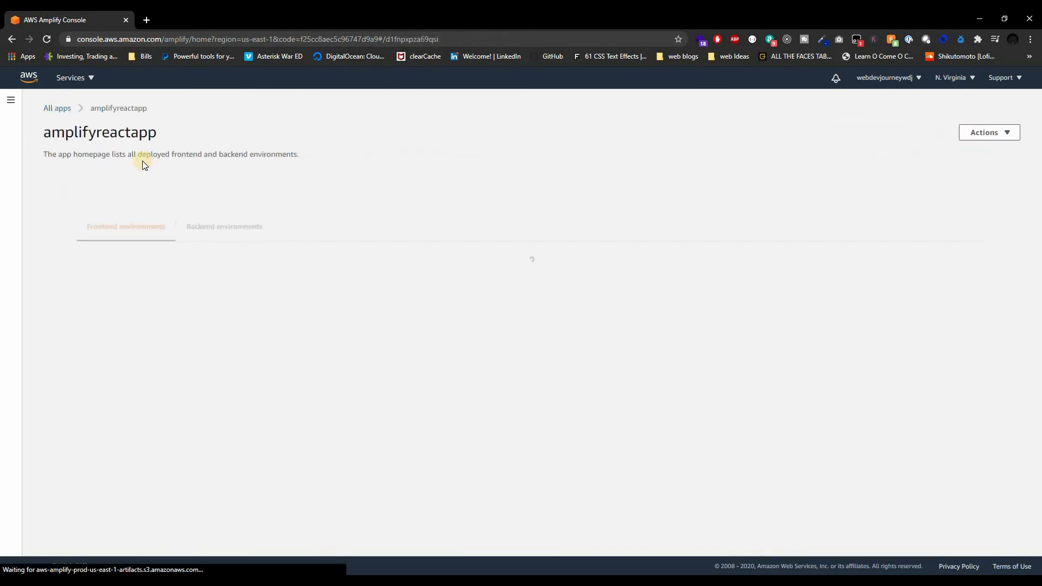
- Expand the Amplify Console learning checklist and open domain management for adding a custom domain with a free SSL certificate
left_click(91, 187)
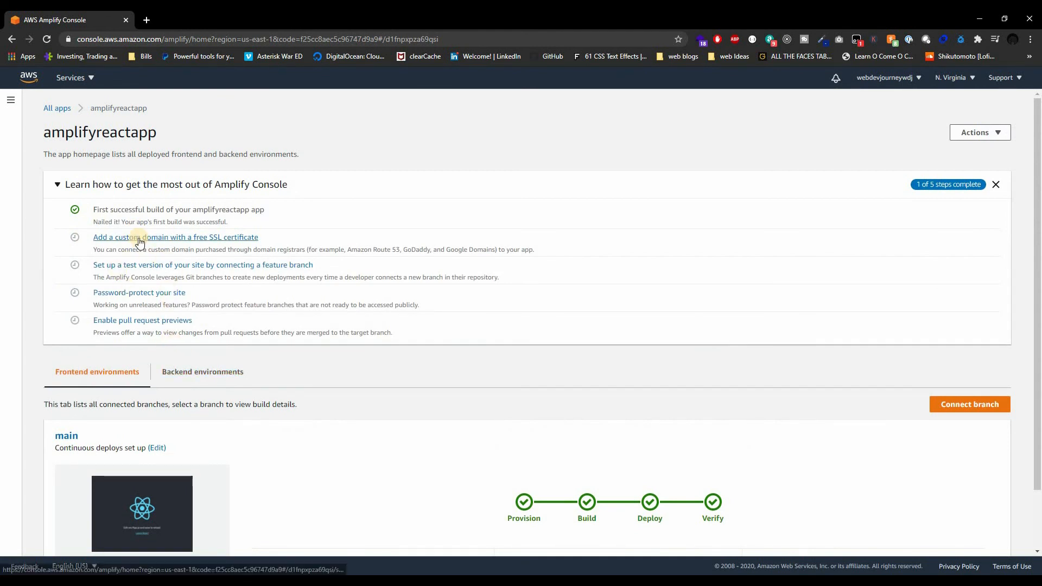
left_click(220, 239)
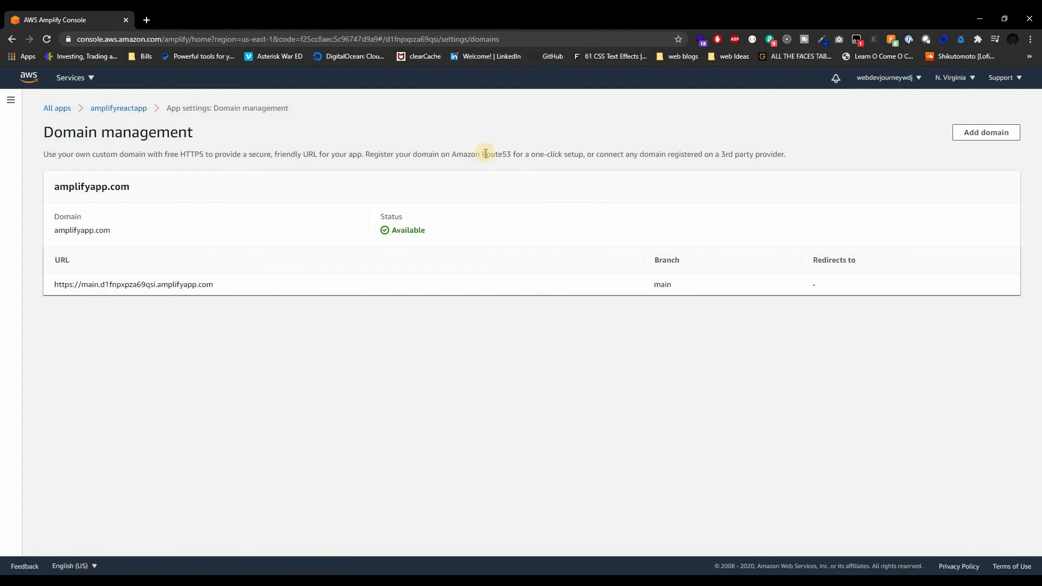
double_click(507, 156)
- Find the Route 53 service by searching for "route" and open its hosted zones
left_click(71, 78)
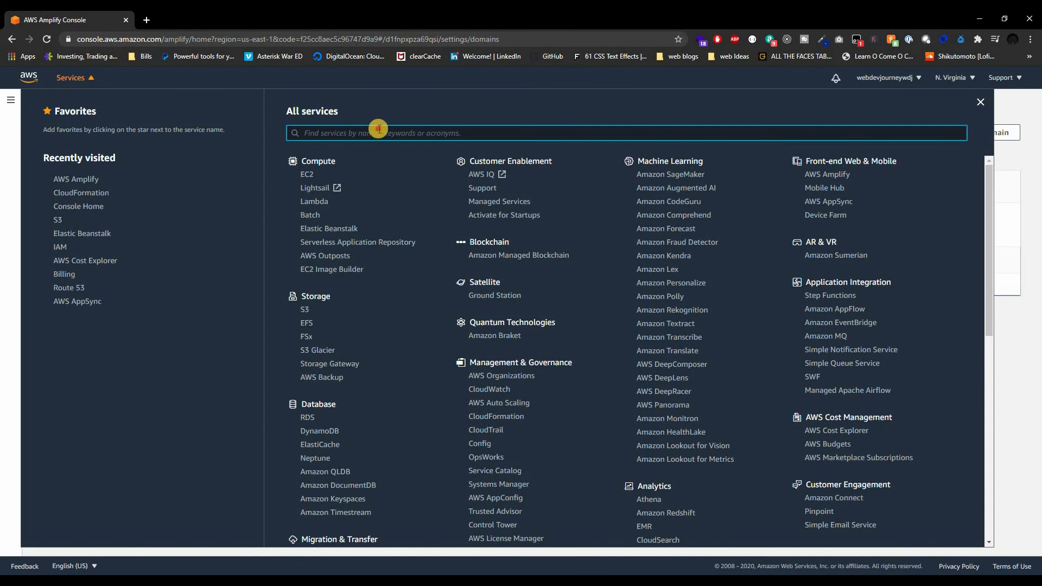
type("route")
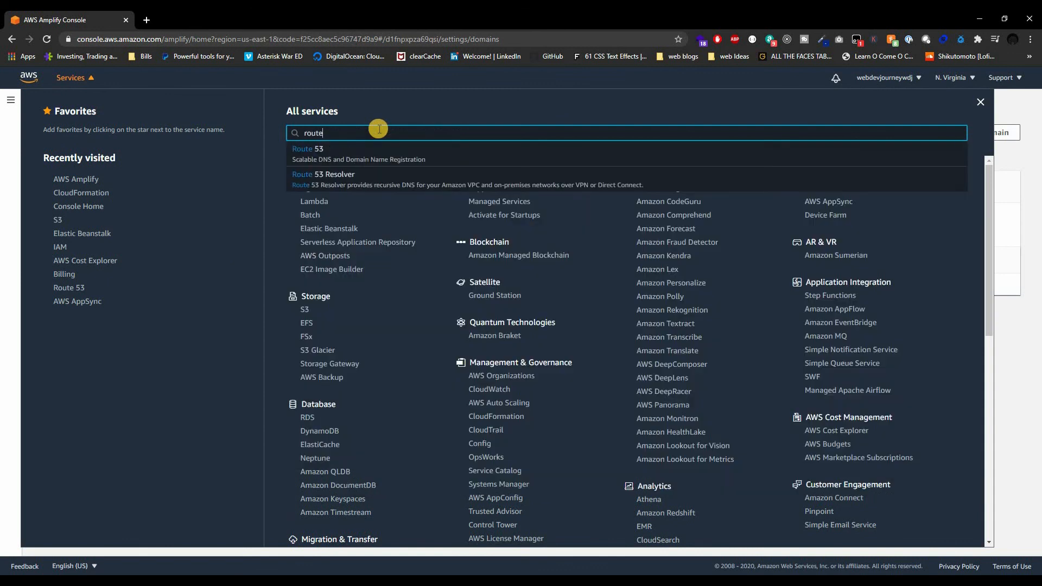
key("Return")
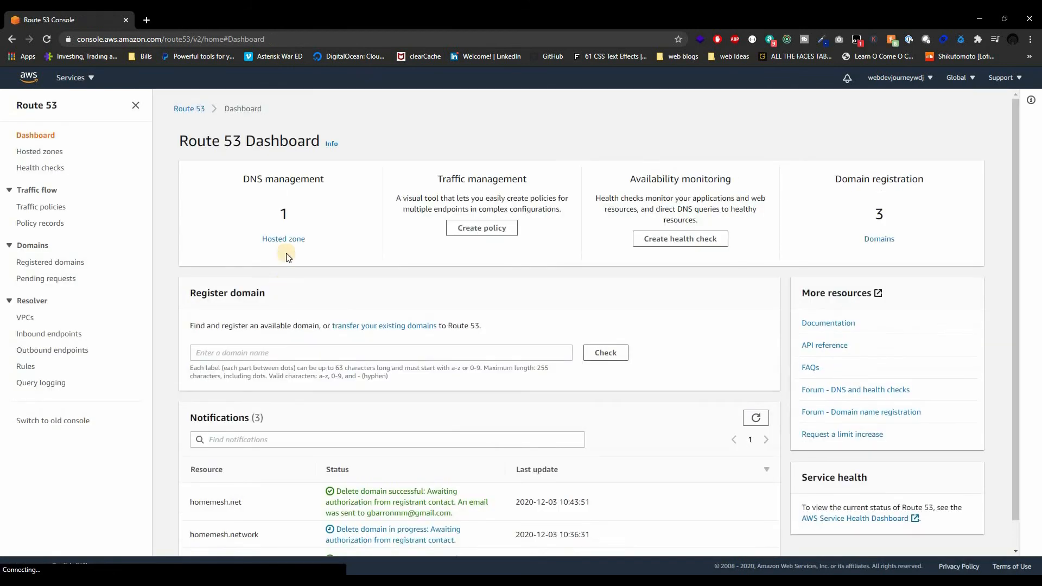
left_click(287, 242)
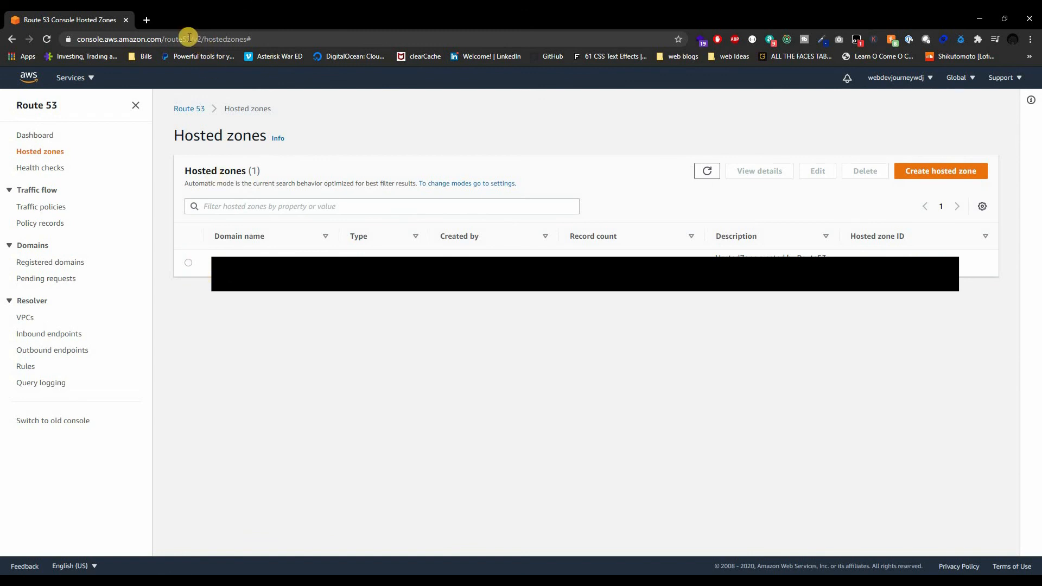
- Go to godaddy.com in a new browser tab
left_click(148, 20)
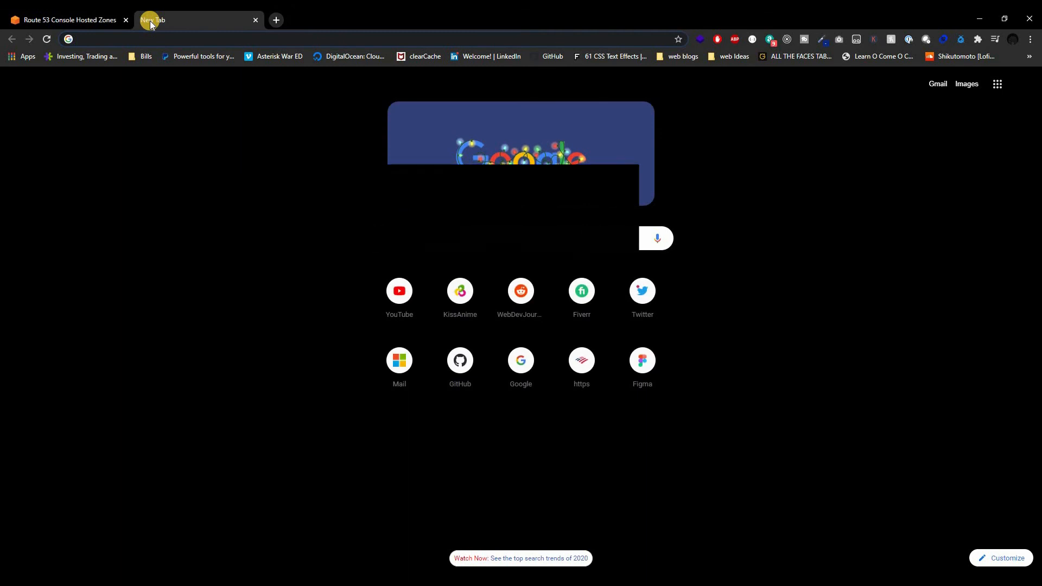
type("goog")
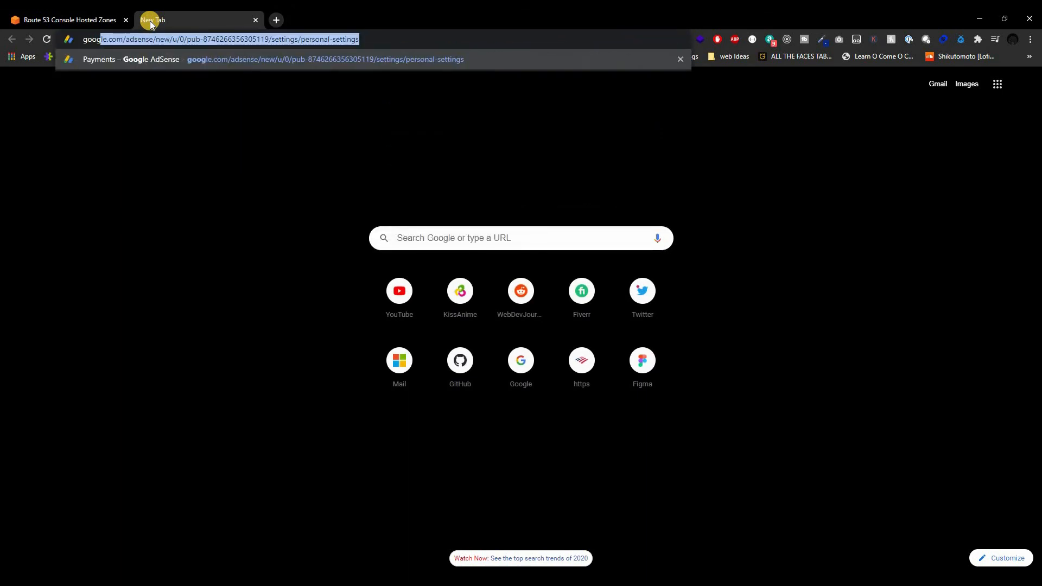
key("BackSpace")
key("BackSpace")
type("da")
key("BackSpace")
key("BackSpace")
key("BackSpace")
type("daddy.com")
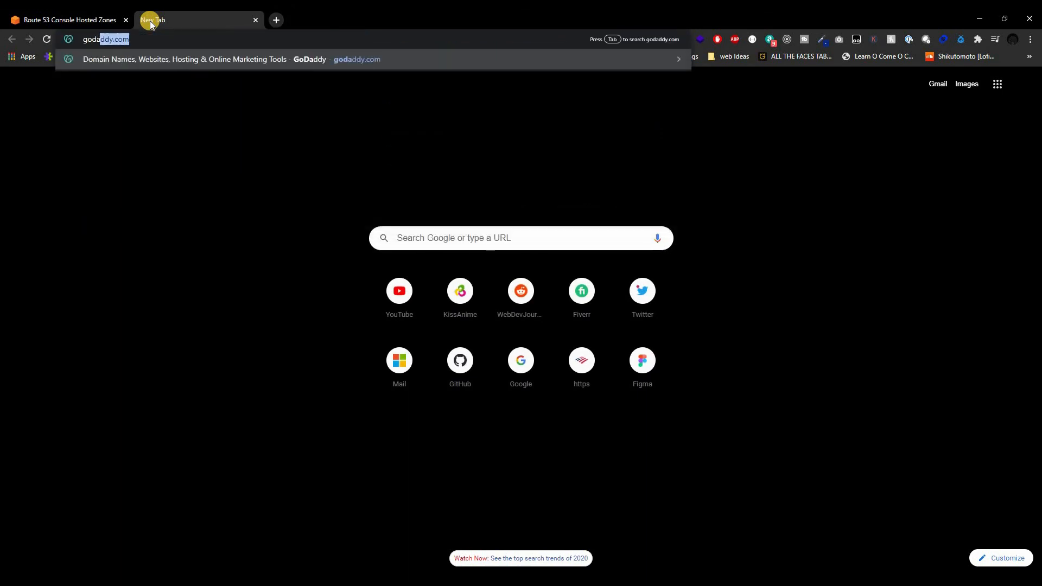
key("Return")
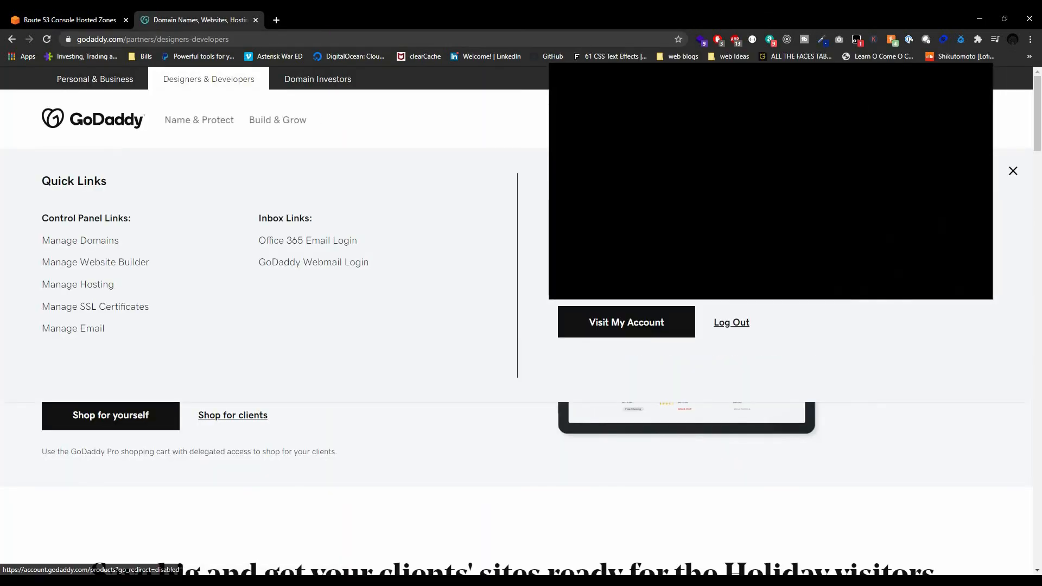
- Open the GoDaddy account's products and bring up the domain settings of fruitlesscoder.com
left_click(363, 367)
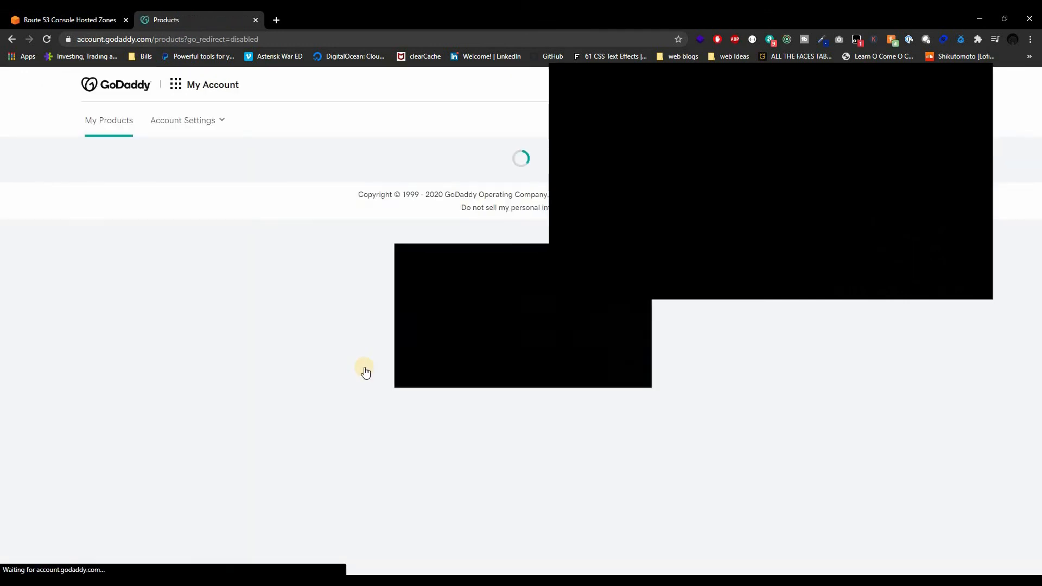
scroll(363, 368, "down", 2)
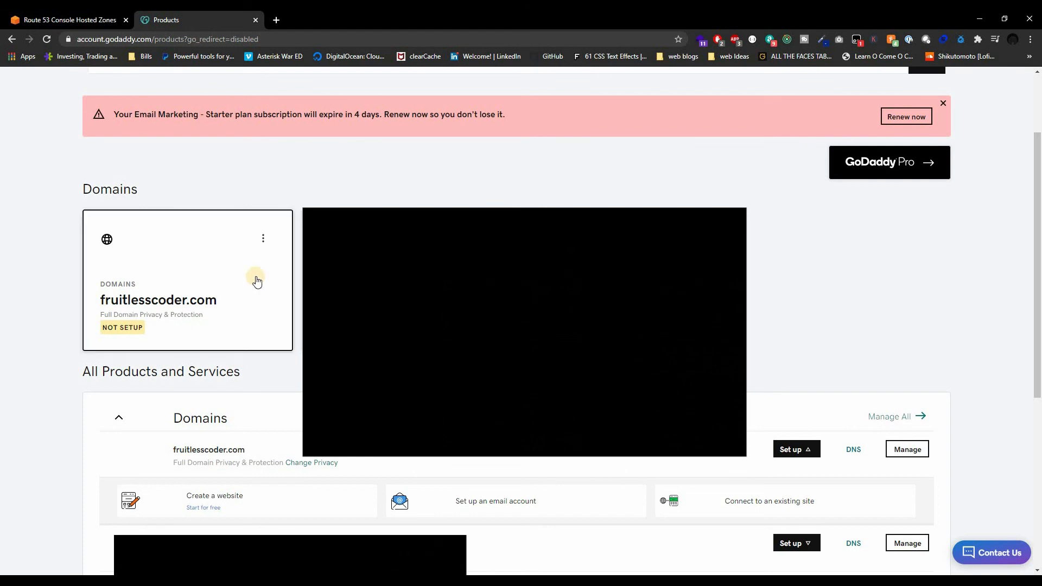
left_click(192, 302)
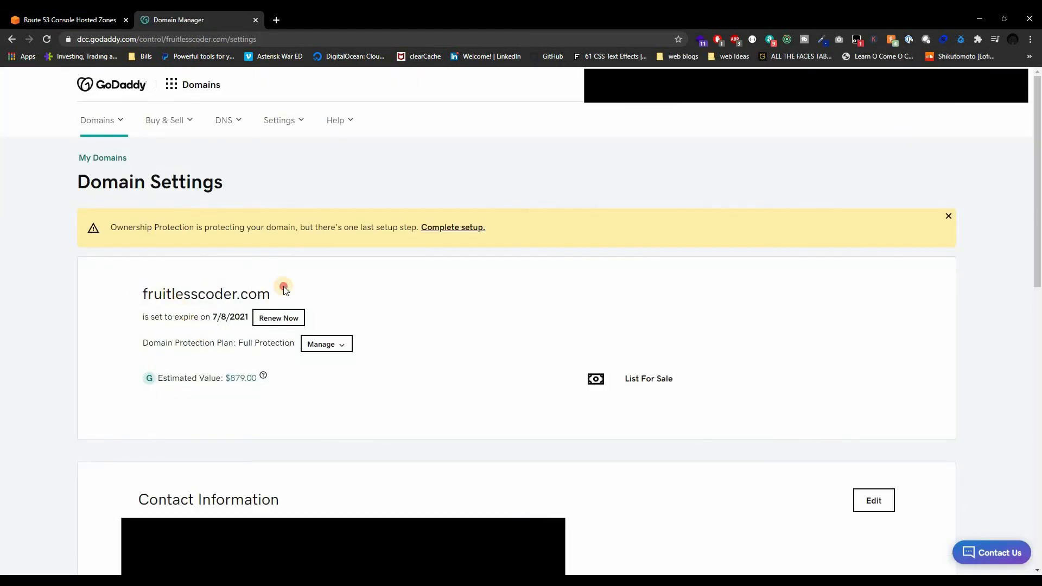
- Copy the domain name fruitlesscoder.com from GoDaddy and create a public Route 53 hosted zone for it
left_click_drag(142, 294, 274, 290)
key("ctrl+c")
left_click(90, 21)
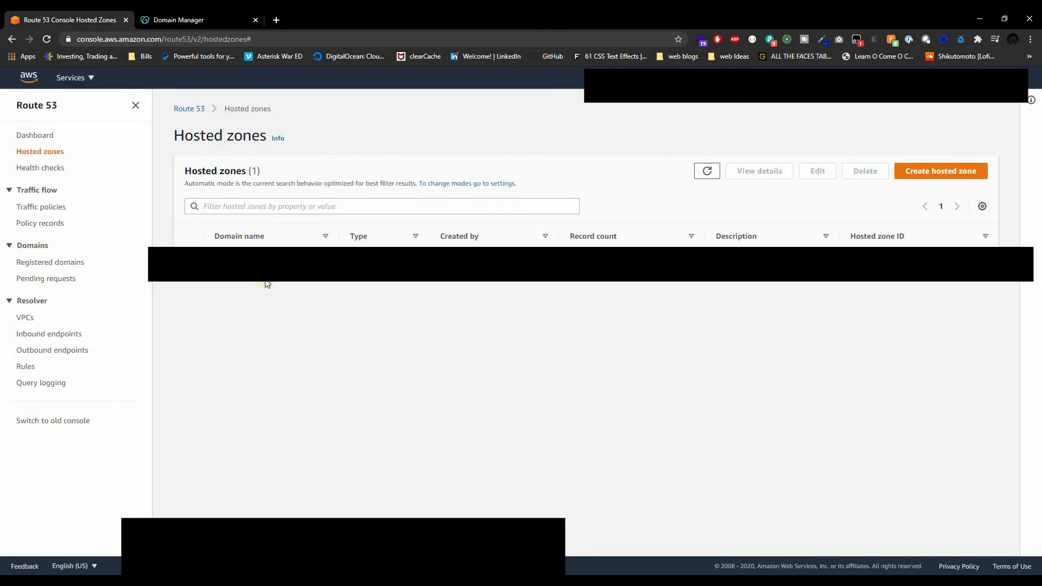
left_click(924, 183)
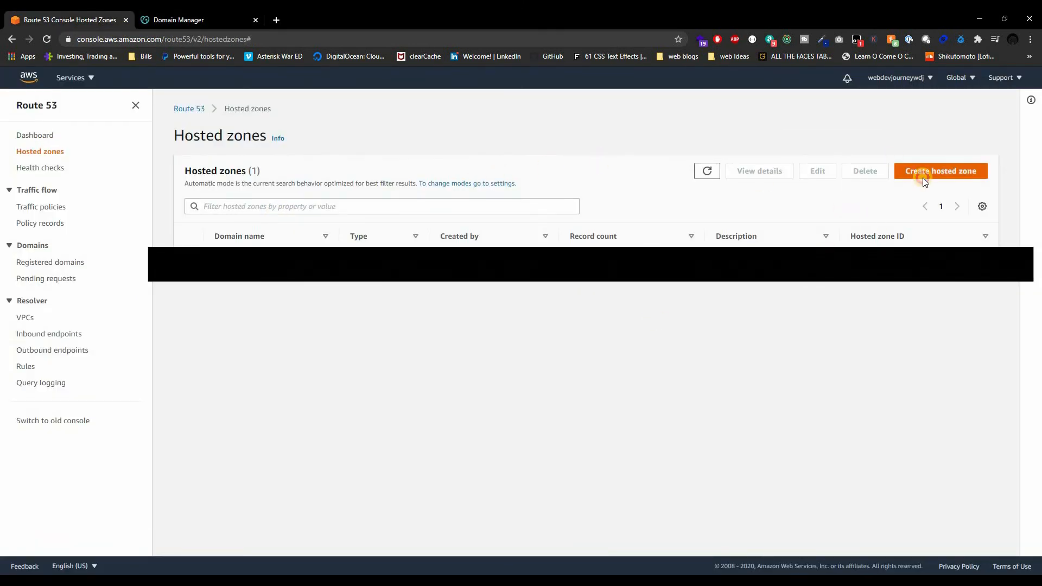
left_click(136, 240)
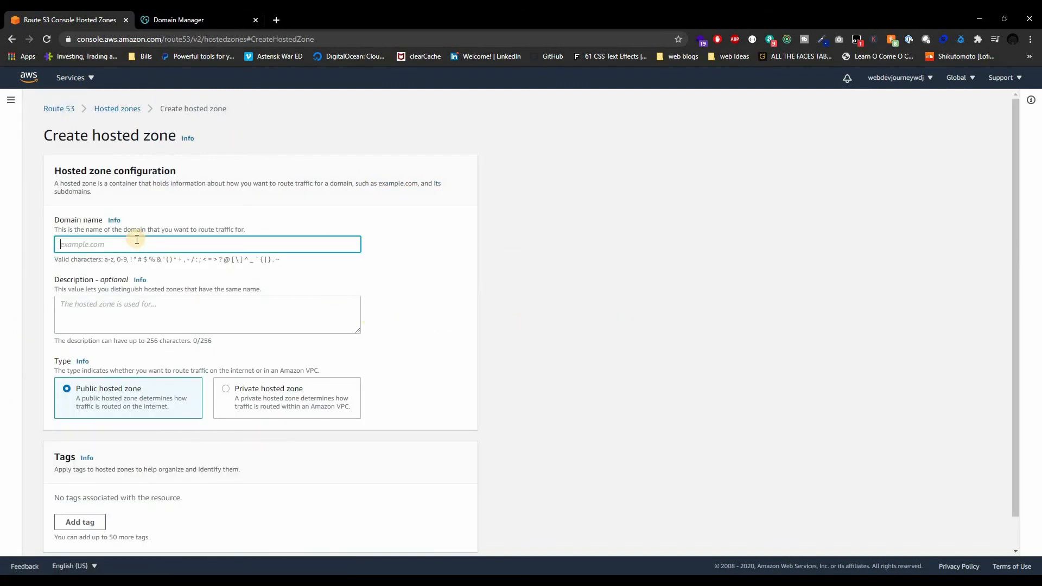
key("ctrl+v")
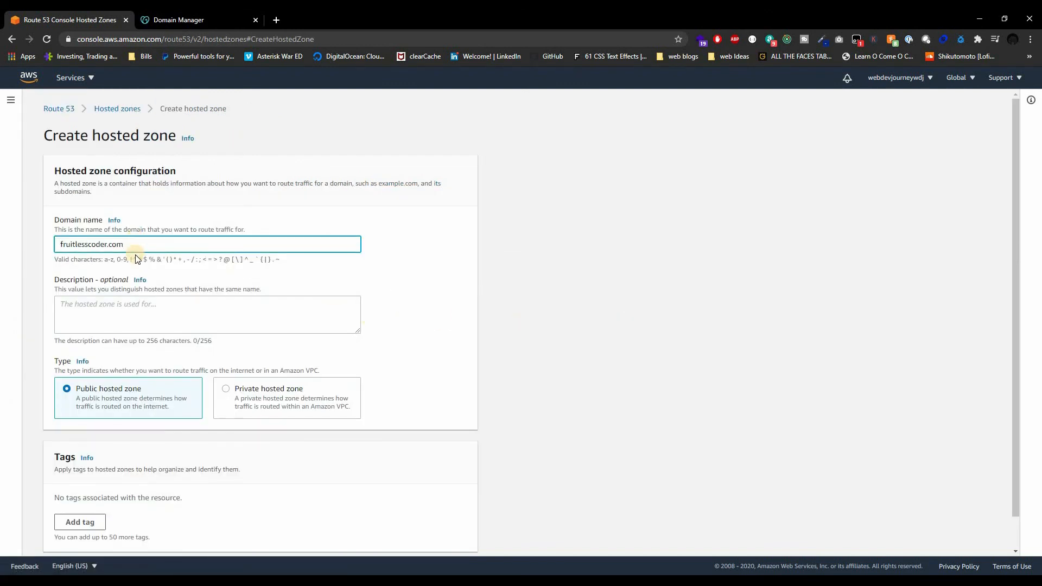
left_click(77, 408)
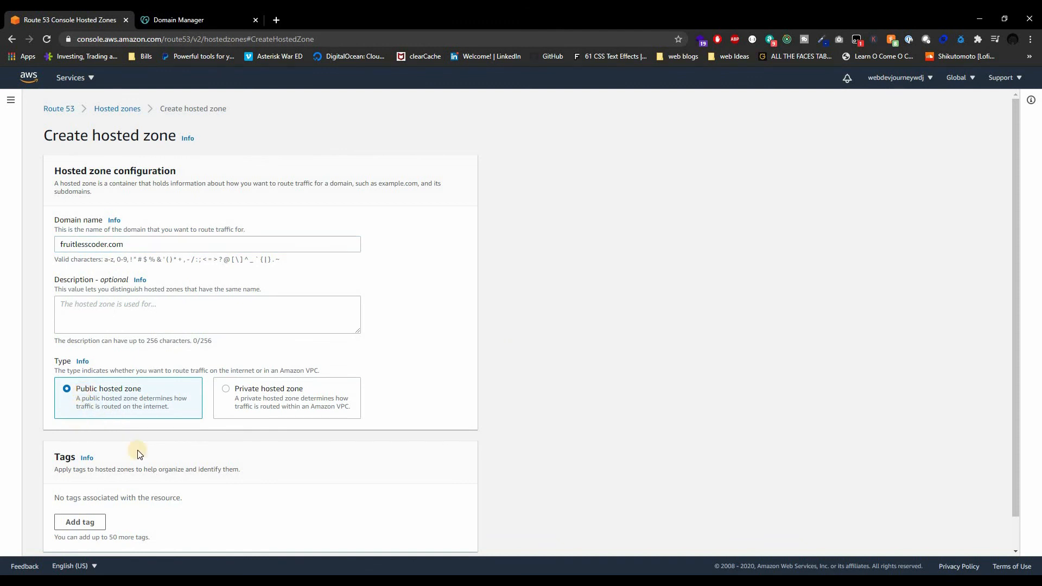
scroll(326, 504, "down", 1)
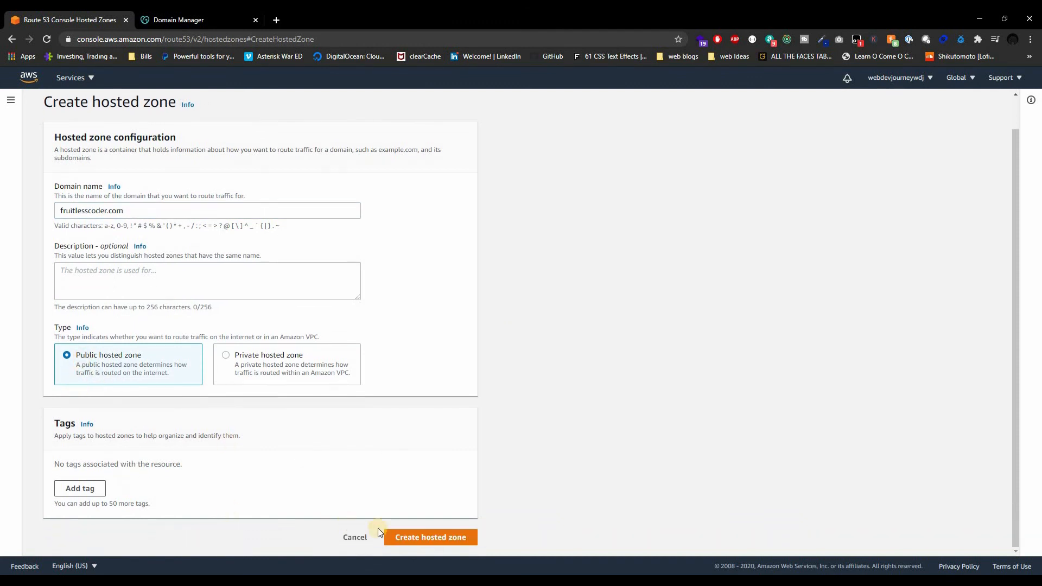
left_click(425, 537)
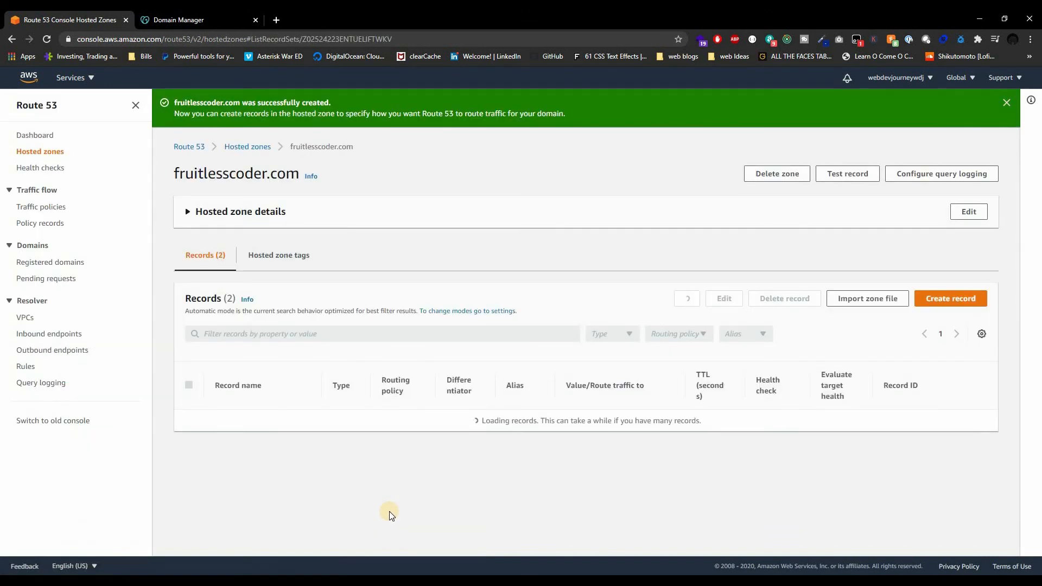
- Return to the hosted zones list and open the records of the fruitlesscoder.com zone
left_click(38, 151)
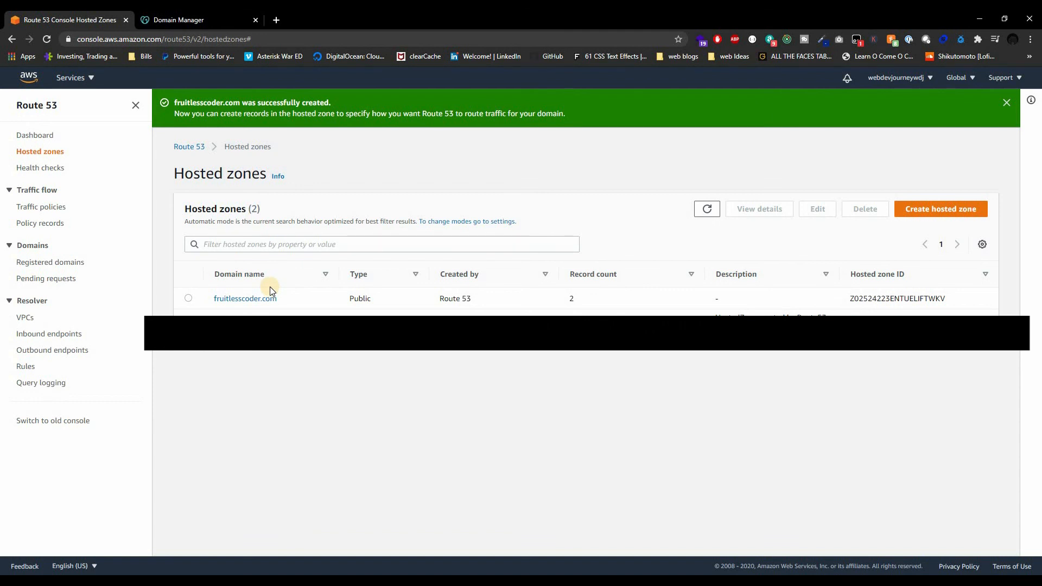
left_click(244, 298)
left_click(330, 448)
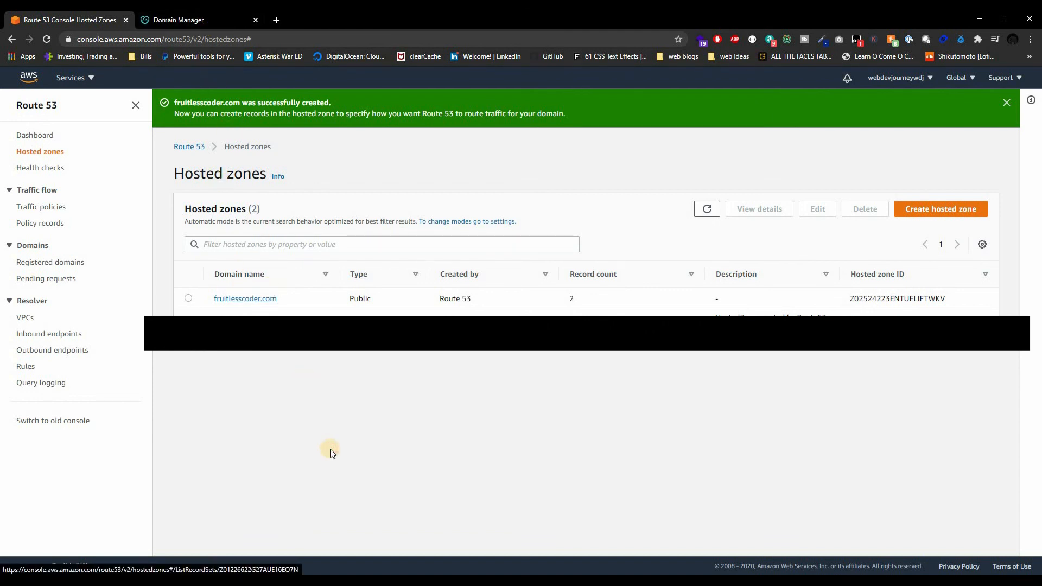
left_click(267, 300)
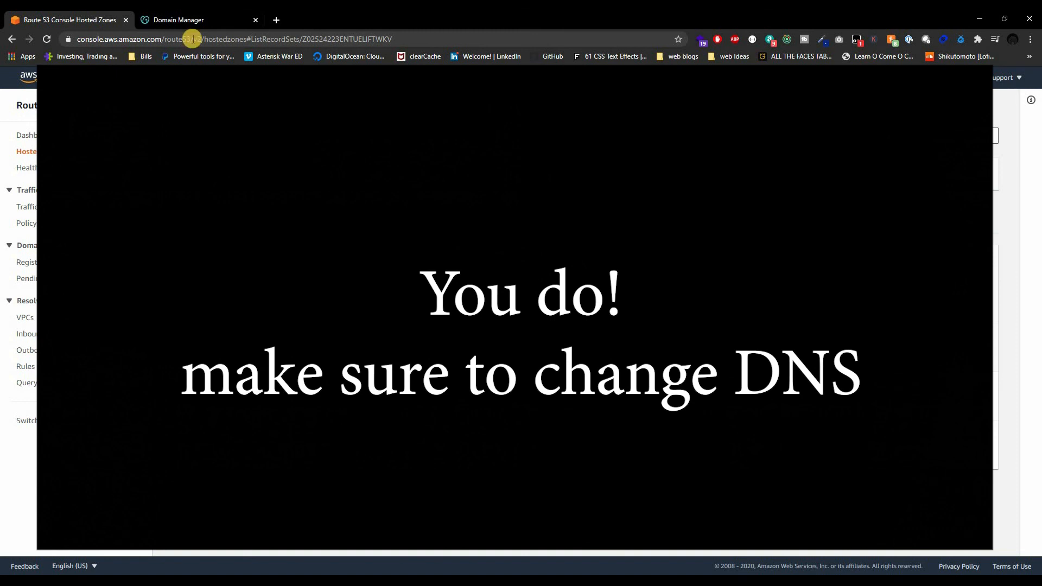
- Open the DNS management page of fruitlesscoder.com in GoDaddy and check its current nameservers
left_click(184, 20)
scroll(521, 326, "down", 10)
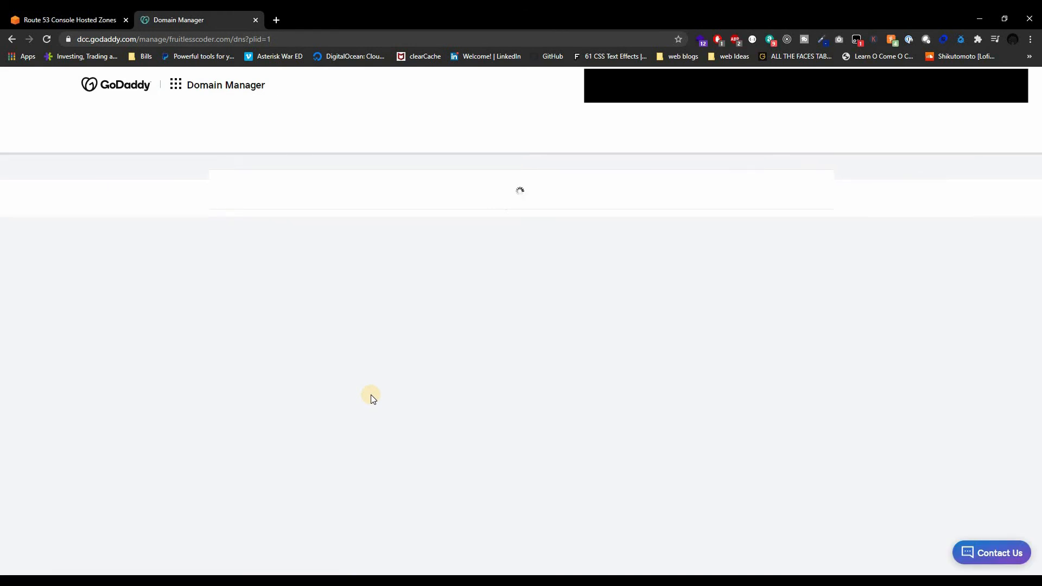
scroll(370, 398, "down", 4)
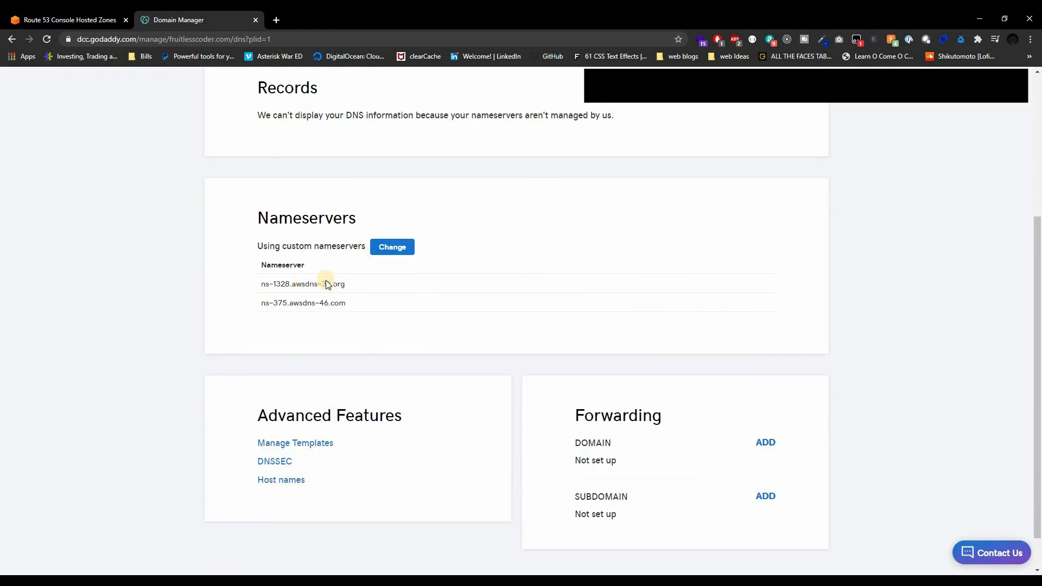
- Switch to AWS Amplify, open amplifyreactapp and start adding a custom domain with a free SSL certificate
left_click(73, 19)
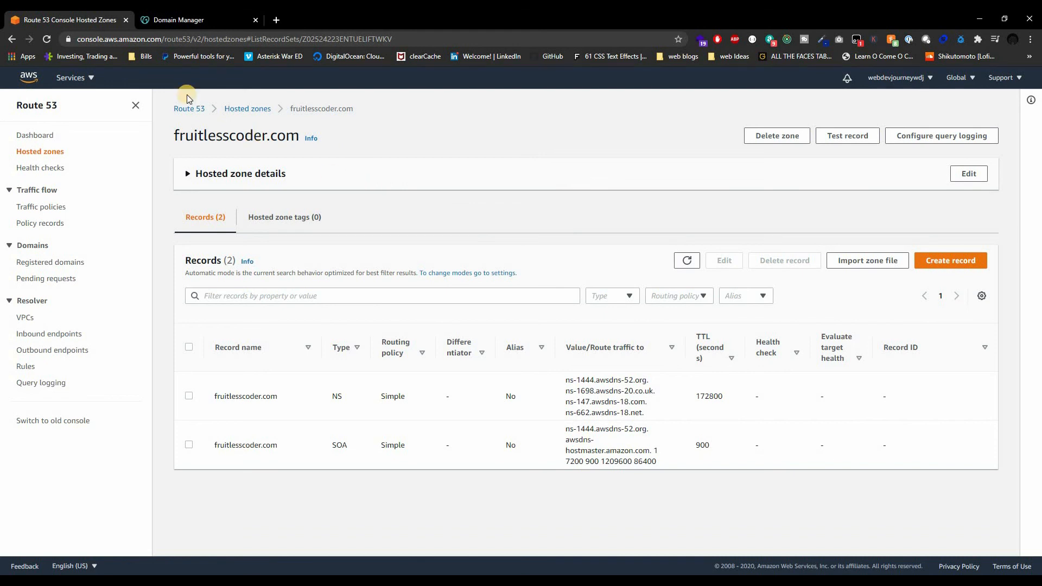
left_click(90, 79)
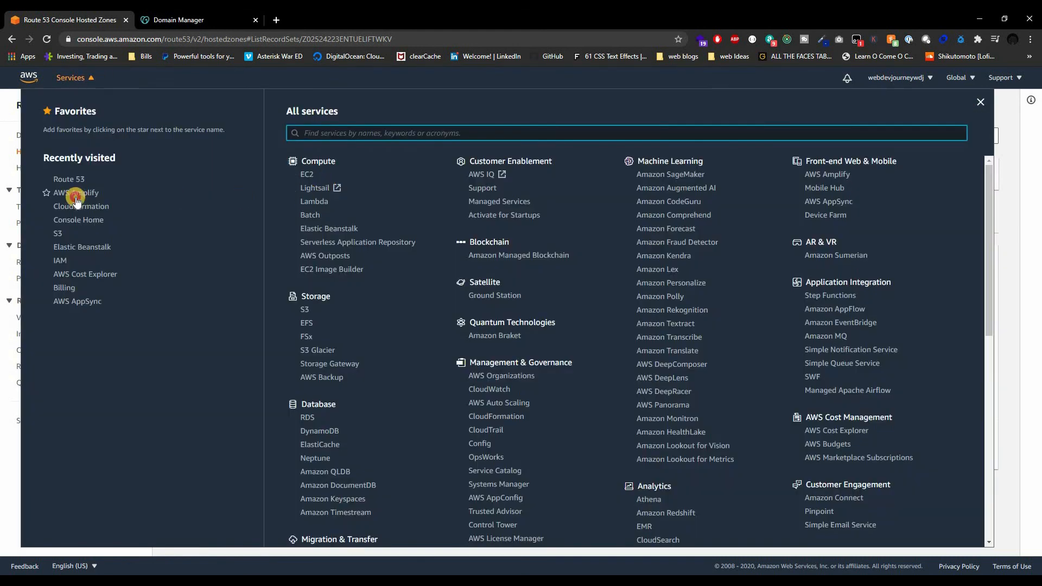
left_click(77, 199)
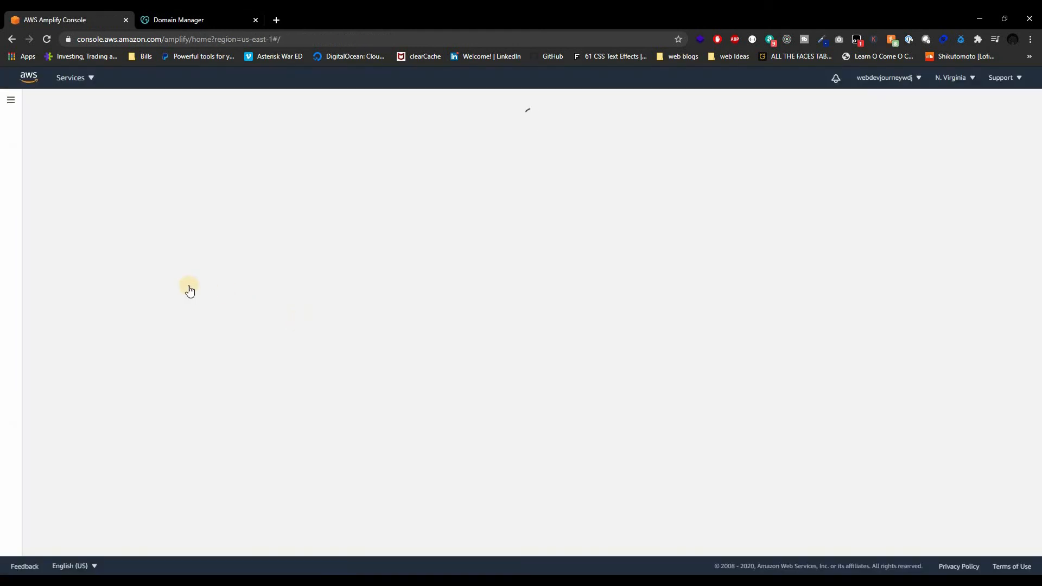
left_click(141, 261)
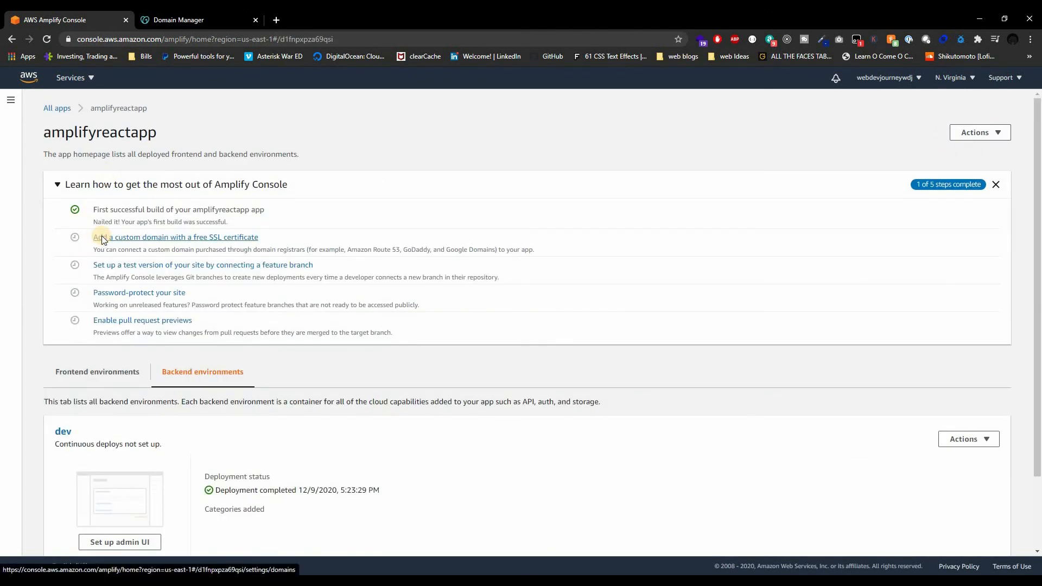
left_click(102, 235)
left_click(973, 134)
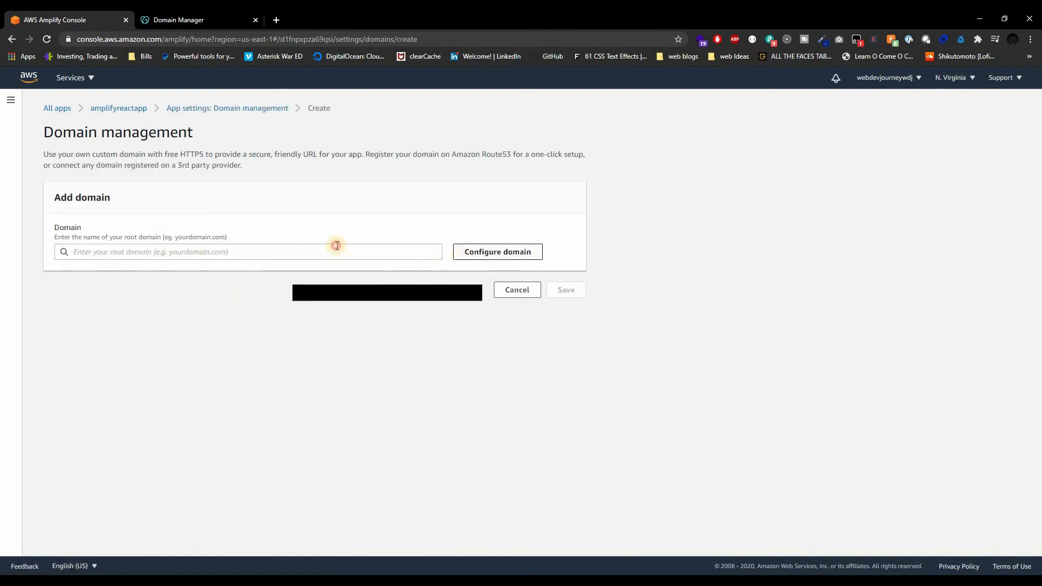
- Configure fruitlesscoder.com as the app's domain, keeping the root and www subdomains on the main branch with the redirect to www, and save it
left_click(236, 252)
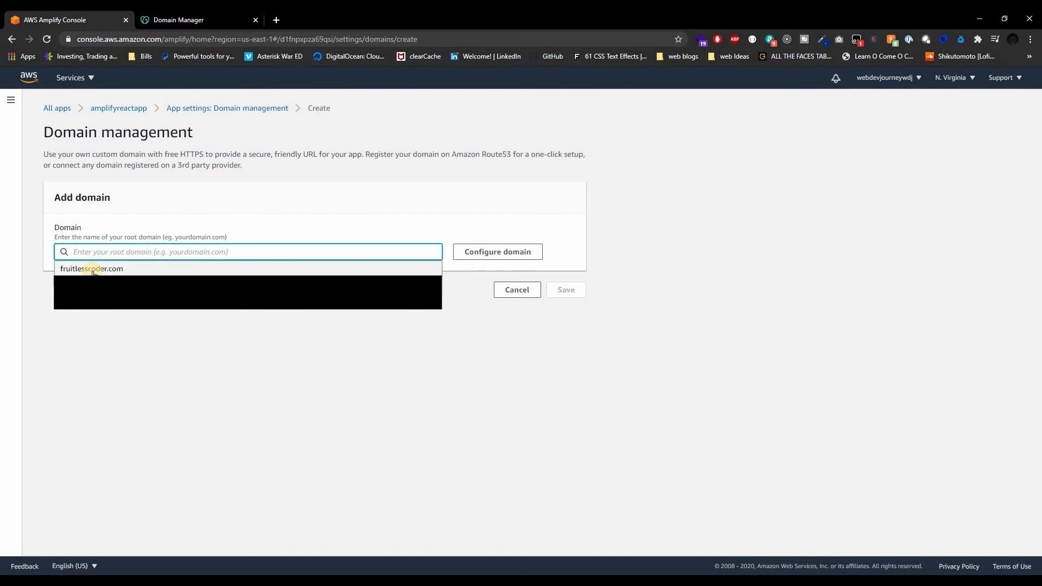
left_click(92, 270)
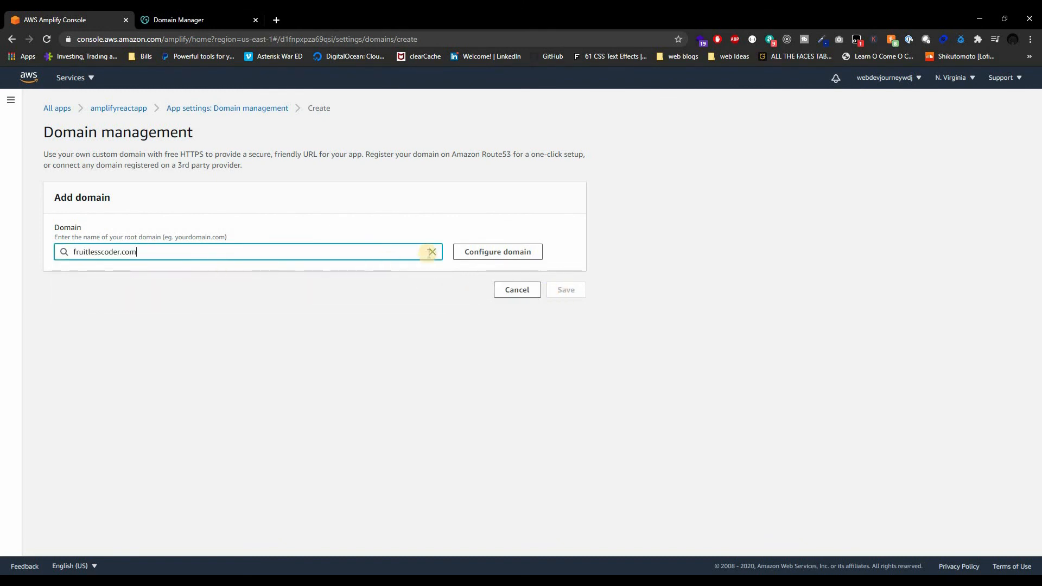
left_click(476, 258)
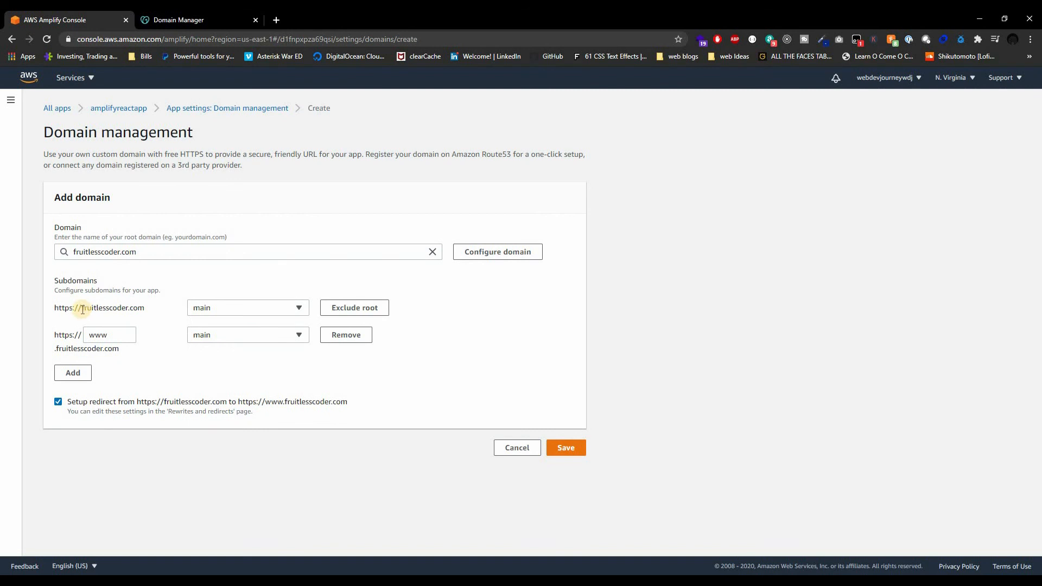
left_click_drag(83, 309, 131, 308)
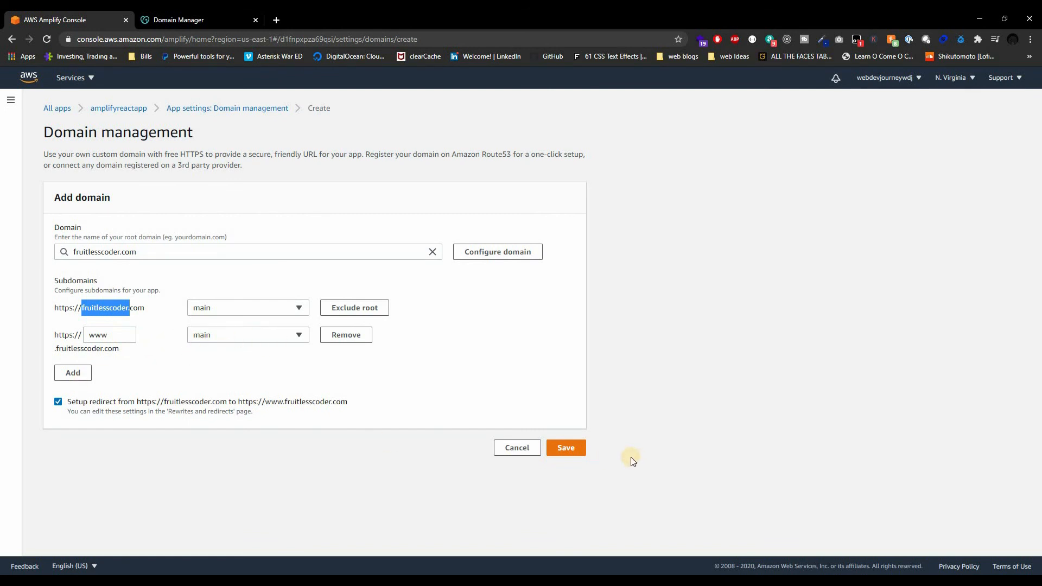
left_click(572, 447)
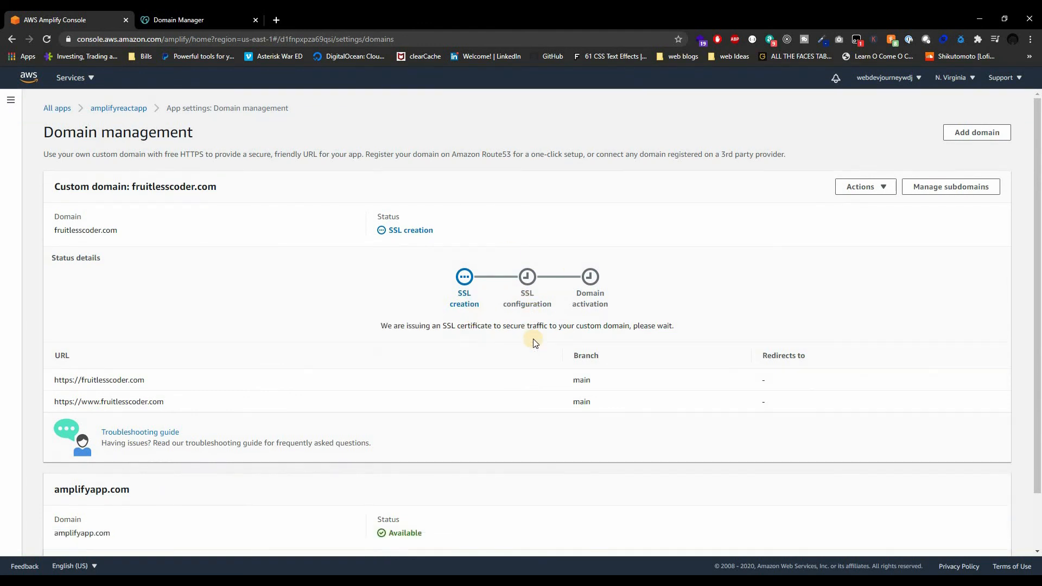
- Review the custom domain's SSL status and the instructions for configuring the CNAME verification record
scroll(518, 380, "down", 2)
scroll(518, 380, "up", 2)
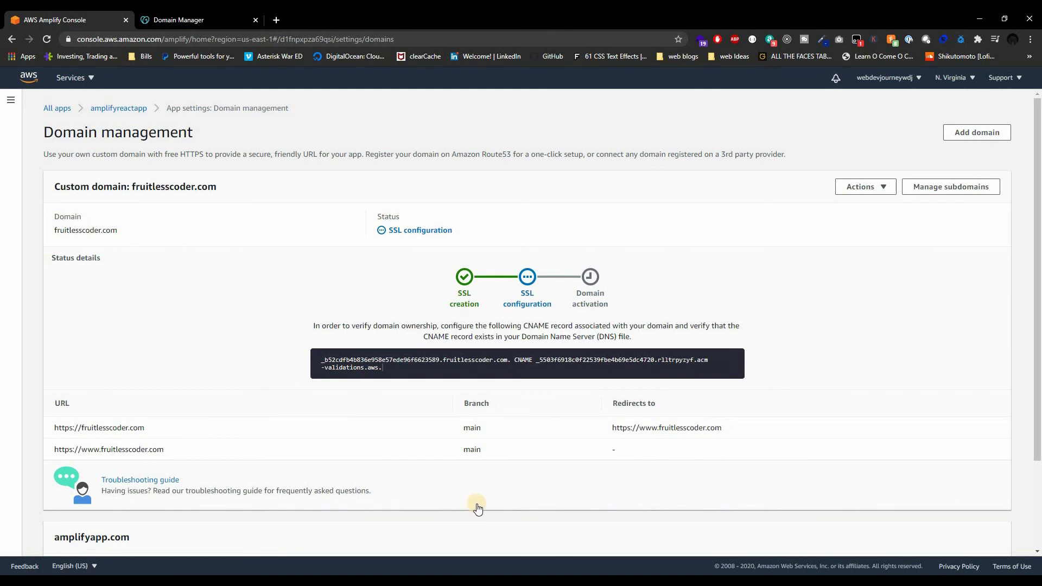
left_click_drag(439, 329, 525, 327)
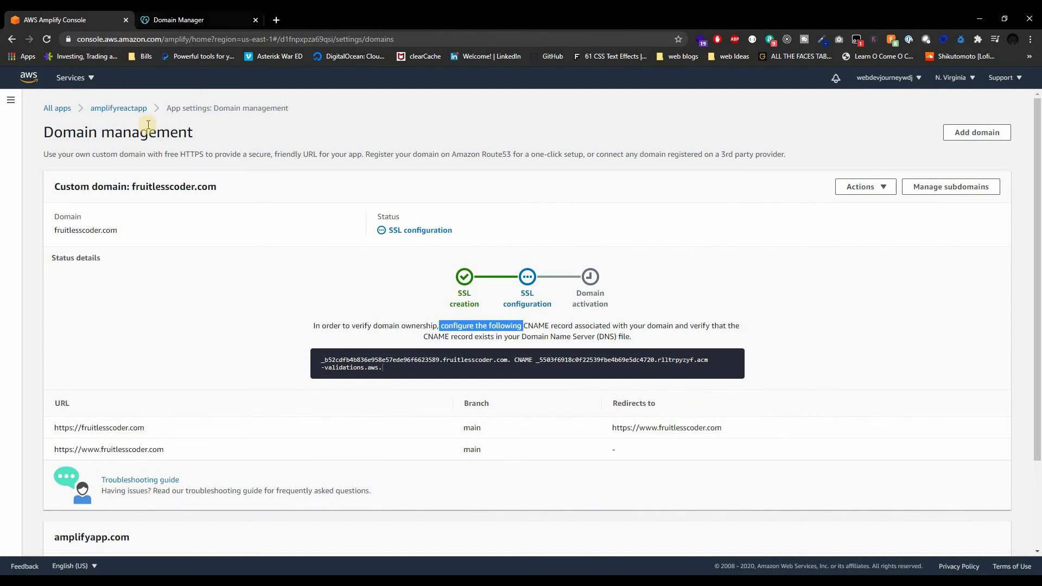
- Open Route 53 in a new tab and display the records of the fruitlesscoder.com hosted zone
left_click(90, 78)
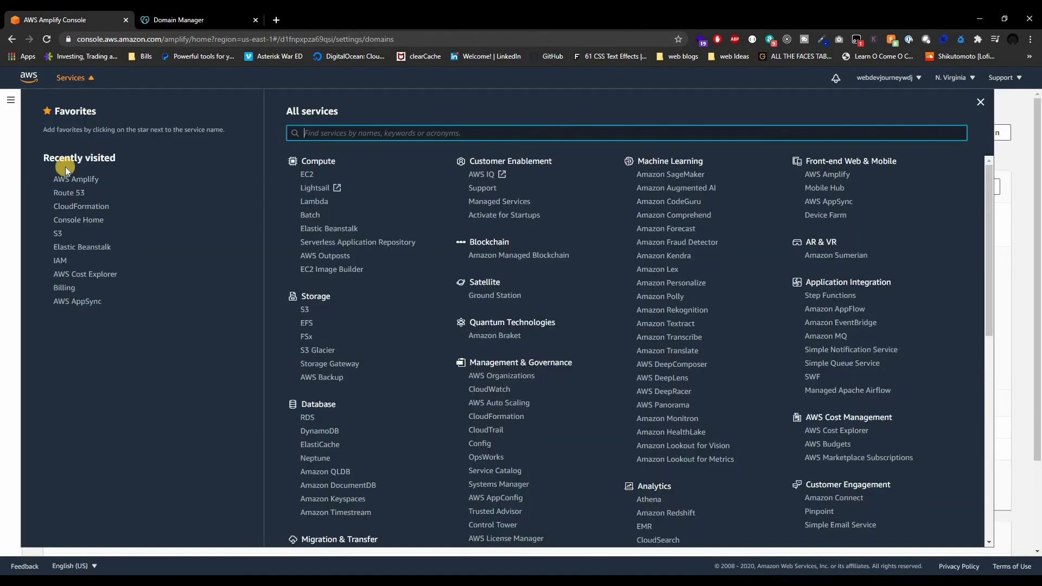
left_click(76, 179, "ctrl")
key("ctrl+Tab")
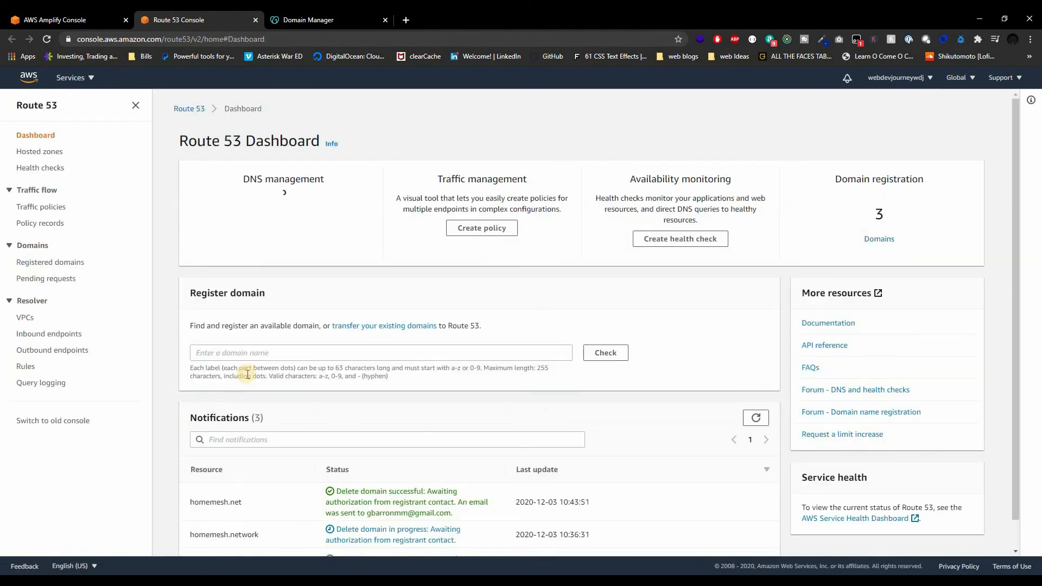
left_click(281, 239)
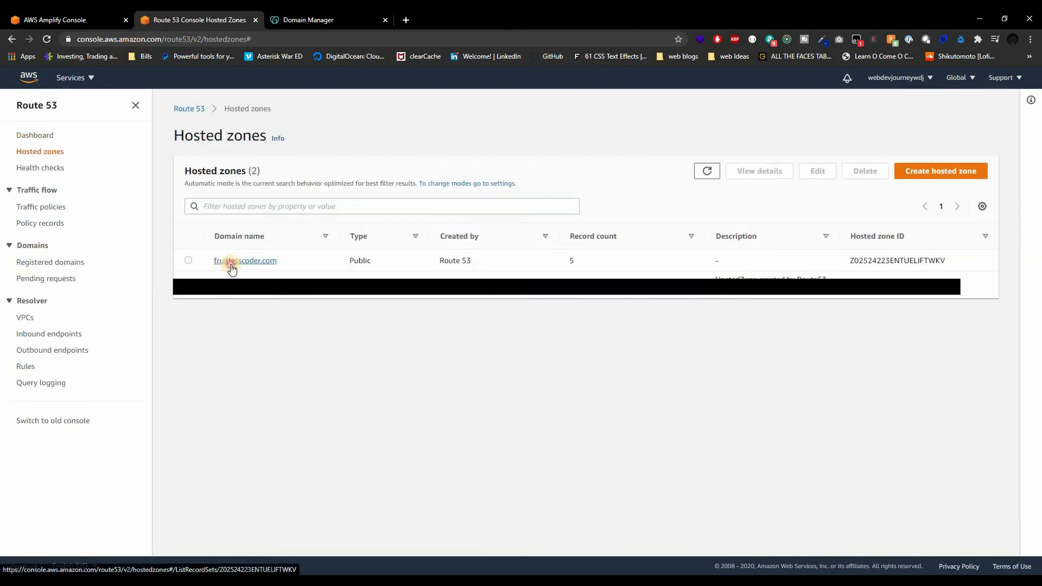
left_click(232, 262)
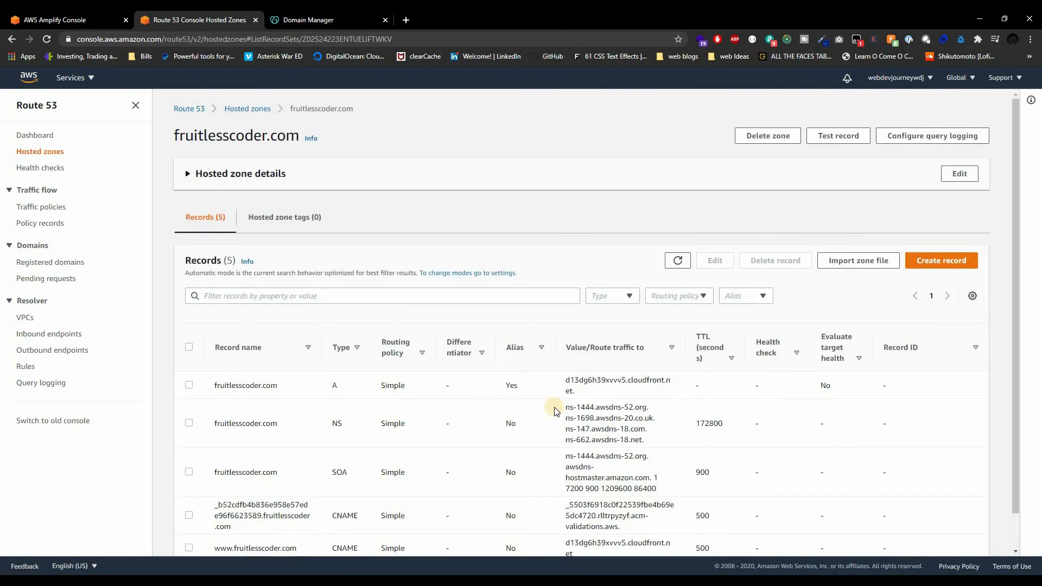
scroll(553, 408, "down", 1)
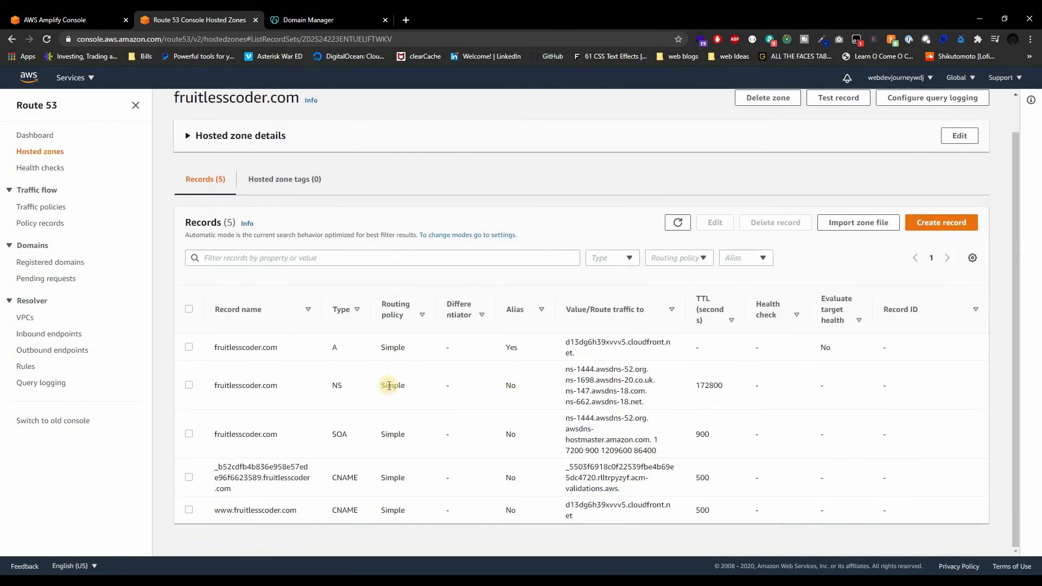
- Copy the first NS record value from Route 53 and replace the first GoDaddy nameserver with ns-1444.awsdns-52.org
left_click(356, 389)
double_click(604, 371)
triple_click(604, 371)
key("ctrl+c")
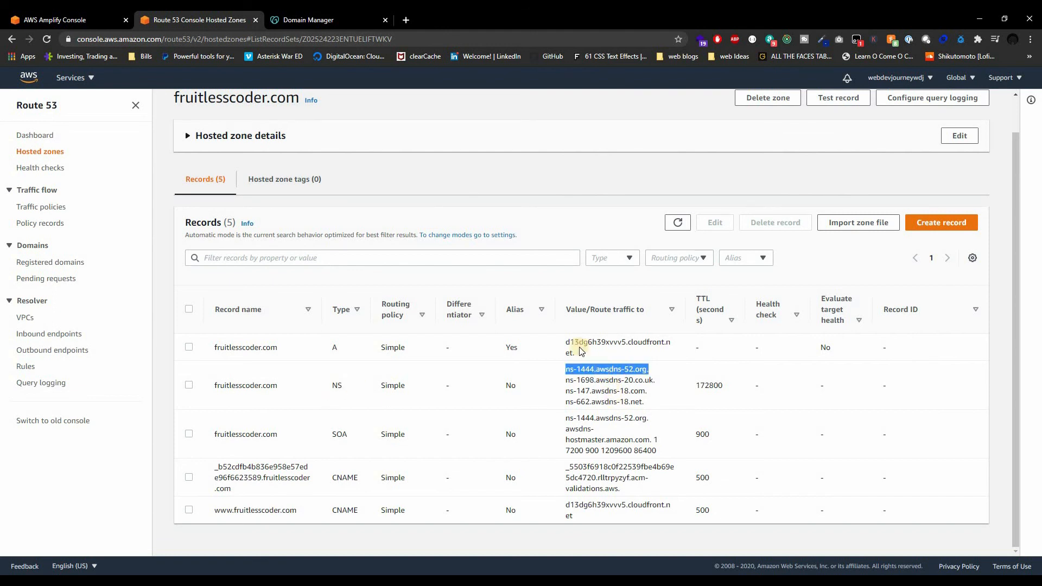
left_click(348, 16)
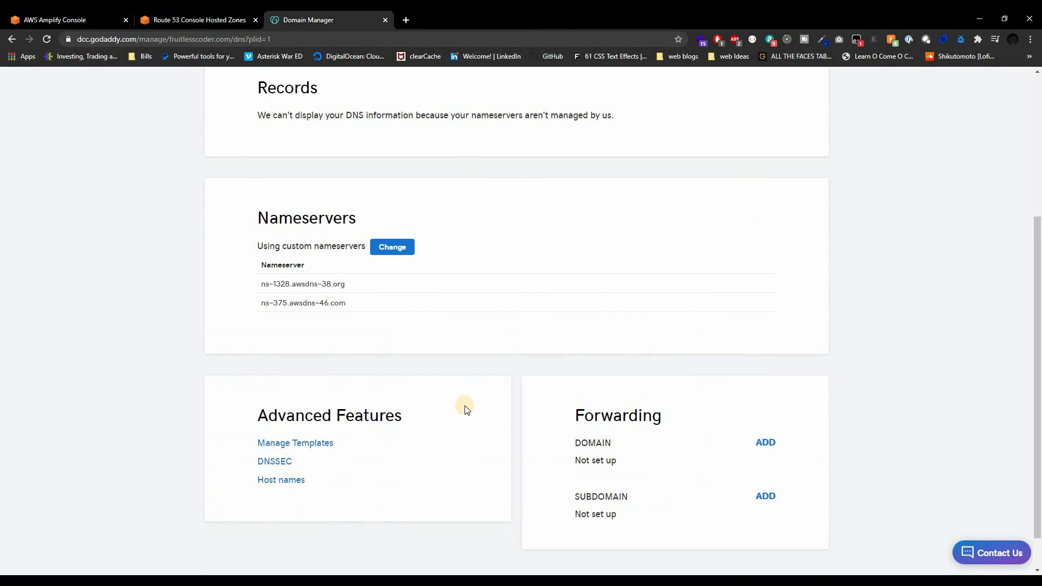
left_click(393, 249)
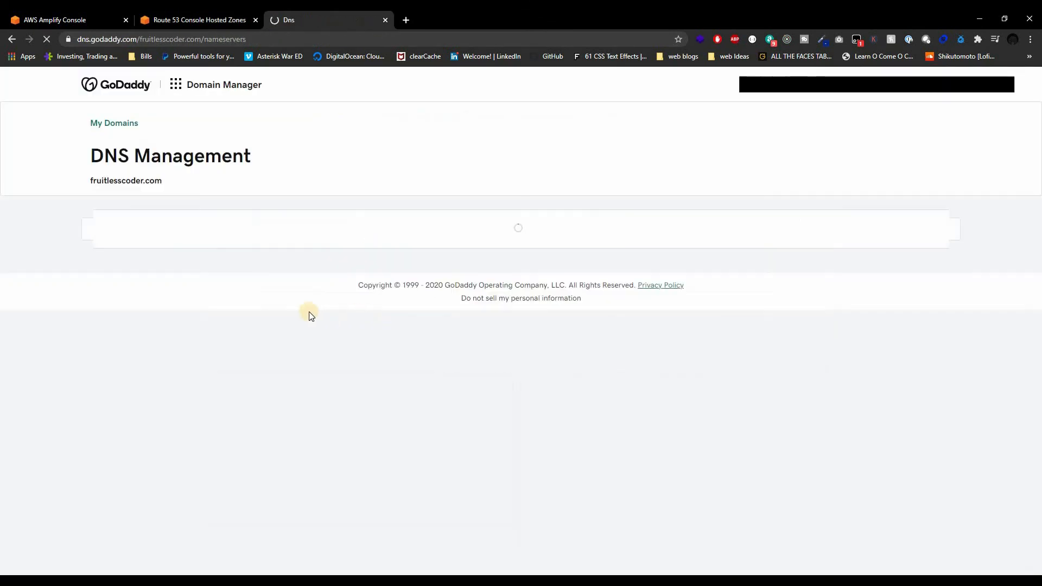
double_click(221, 344)
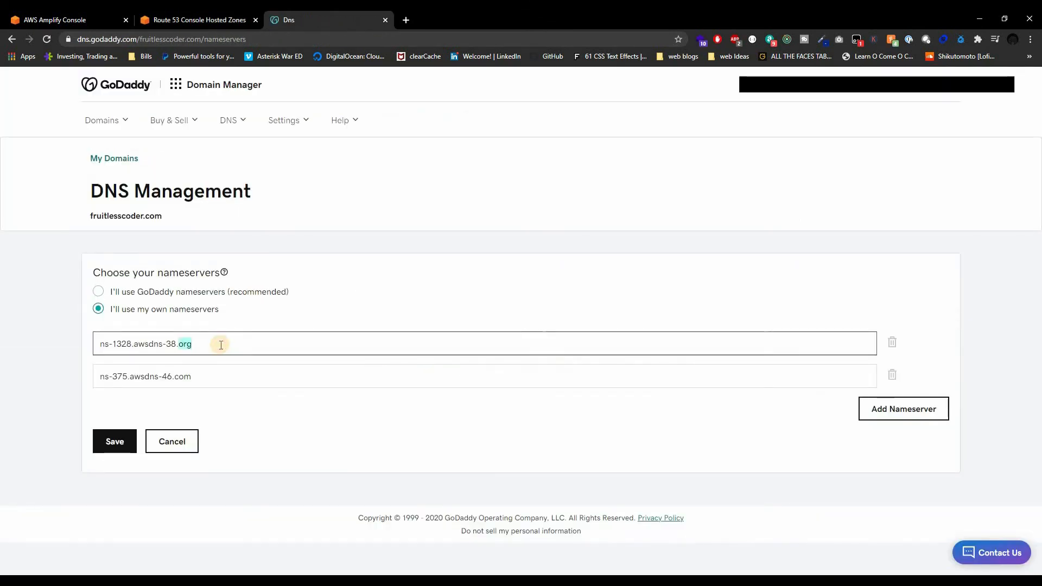
triple_click(220, 345)
key("ctrl+v")
- Copy the second NS record value from Route 53, replace the second GoDaddy nameserver with ns-1698.awsdns-20.co.uk, and remove the first nameserver's trailing dot
left_click(193, 18)
double_click(586, 380)
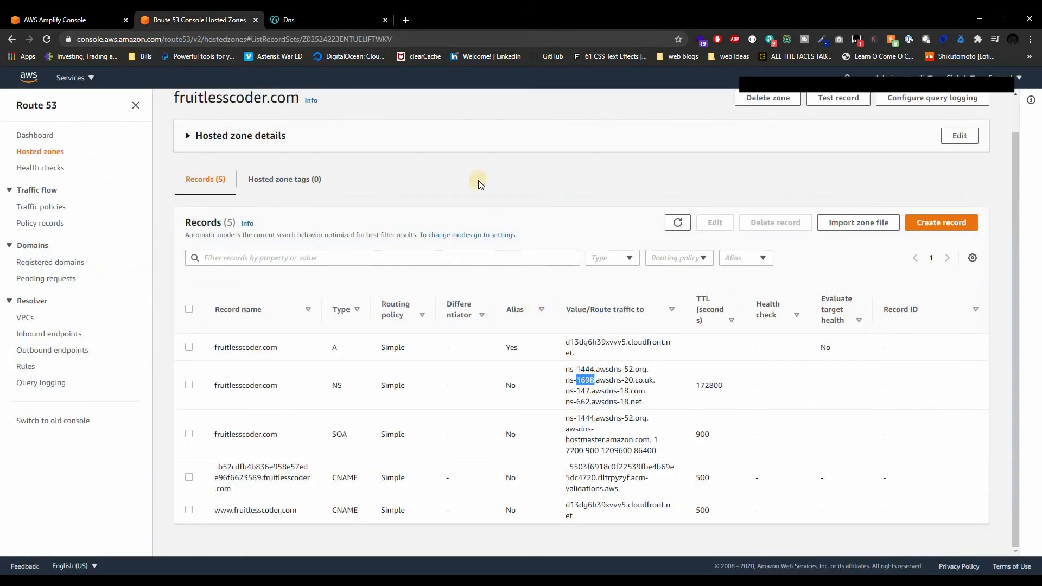
triple_click(624, 380)
key("ctrl+c")
left_click(304, 19)
left_click(246, 374)
key("ctrl+v")
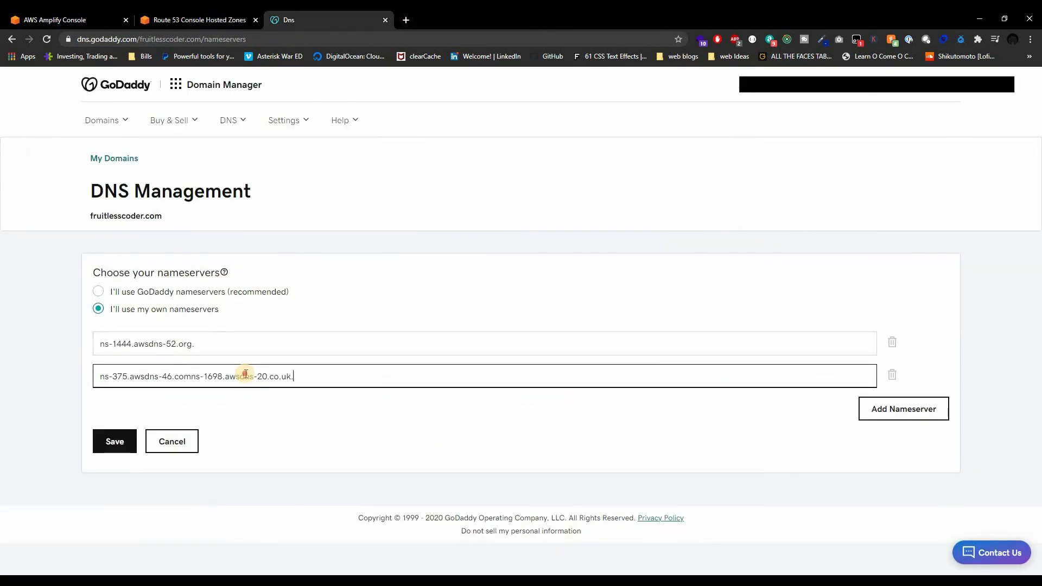
triple_click(245, 374)
key("ctrl+v")
key("BackSpace")
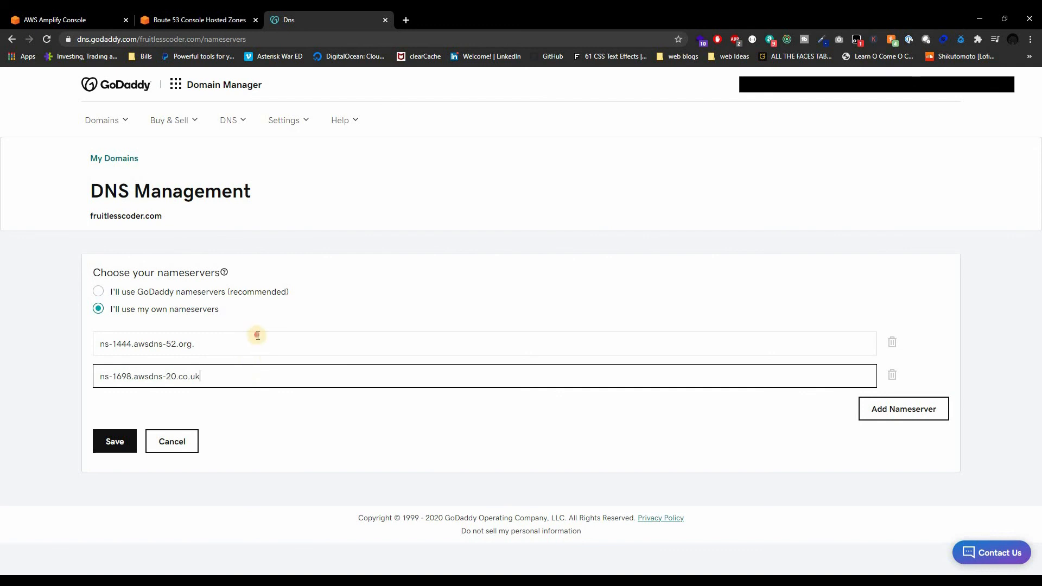
left_click(257, 335)
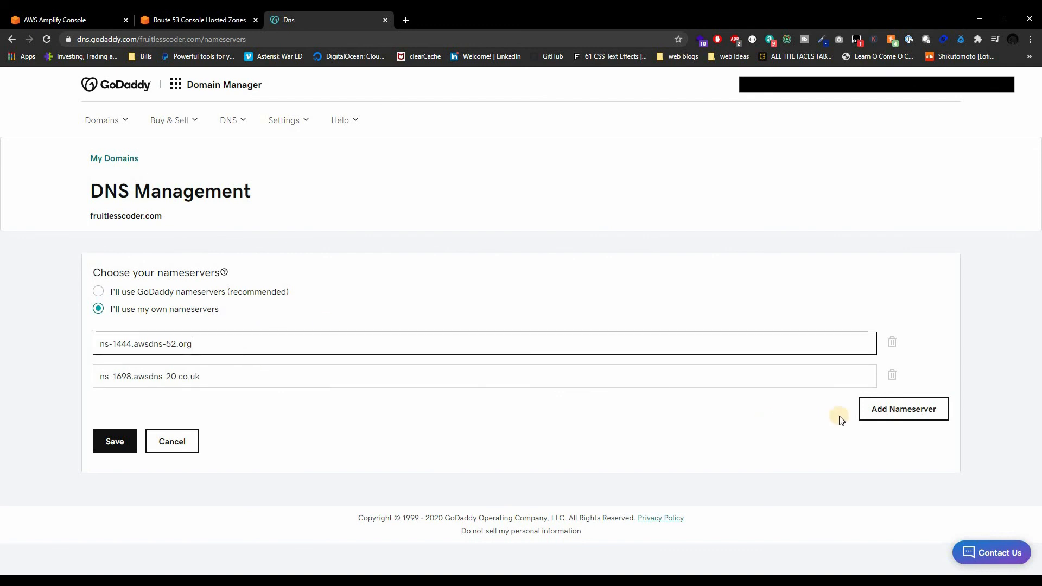
- Add a third GoDaddy nameserver, ns-147.awsdns-18.com, copied from the NS record in Route 53
left_click(870, 412)
left_click(200, 20)
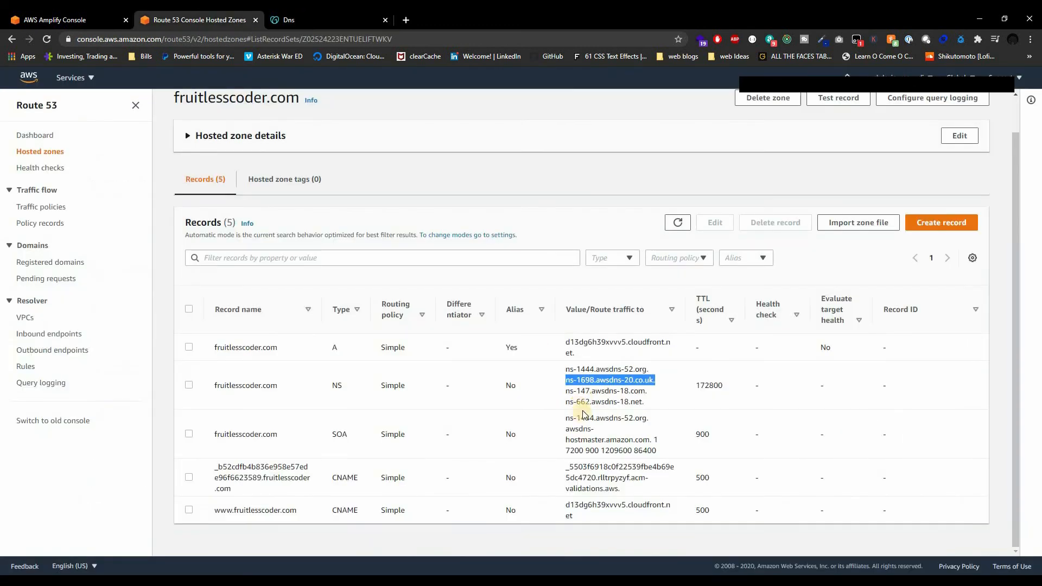
triple_click(581, 391)
left_click(289, 19)
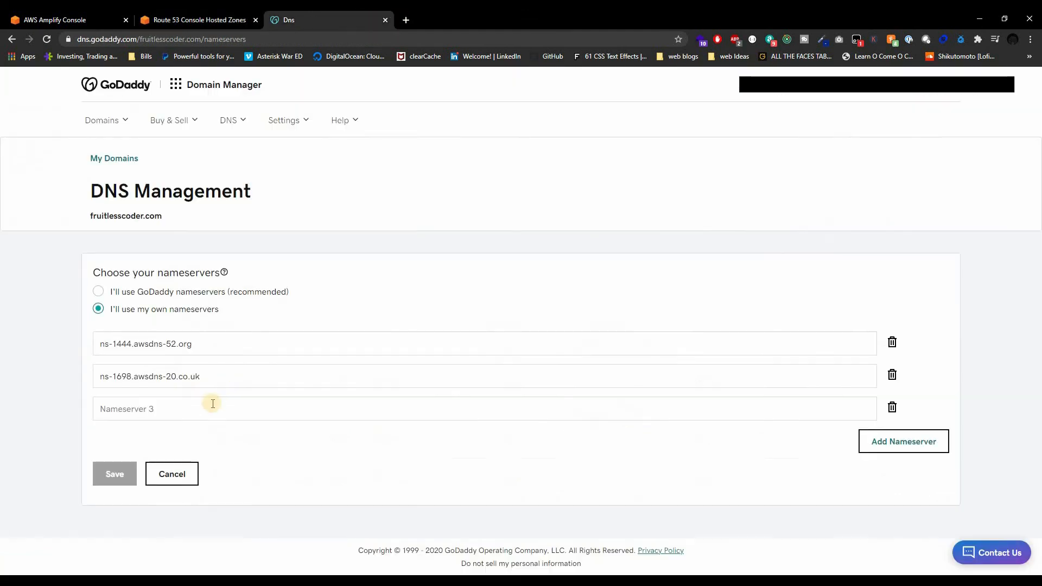
left_click(210, 409)
key("ctrl+v")
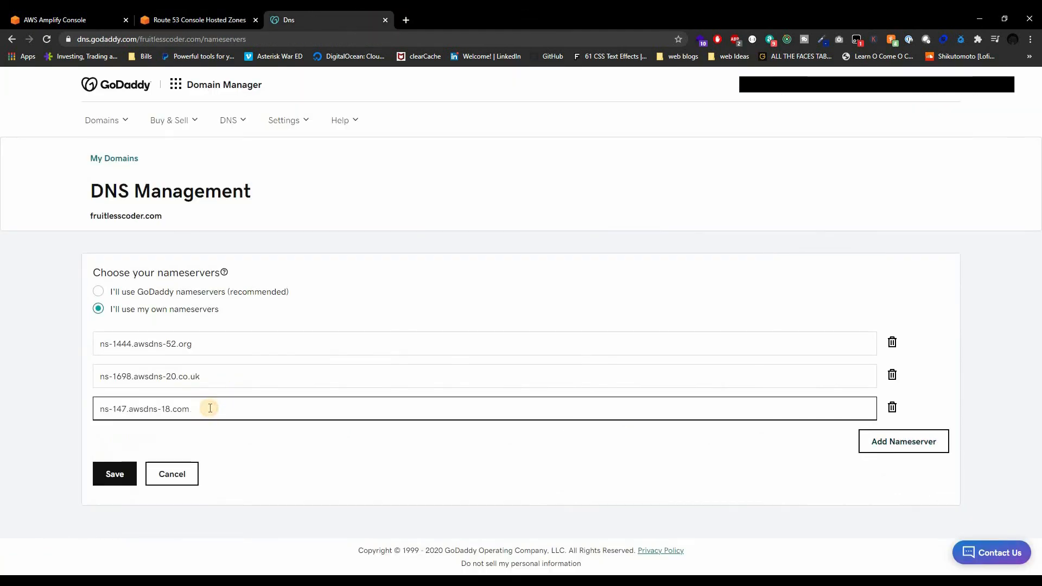
- Add a fourth GoDaddy nameserver, ns-662.awsdns-18.net, copied from the NS record in Route 53
left_click(897, 440)
left_click(228, 15)
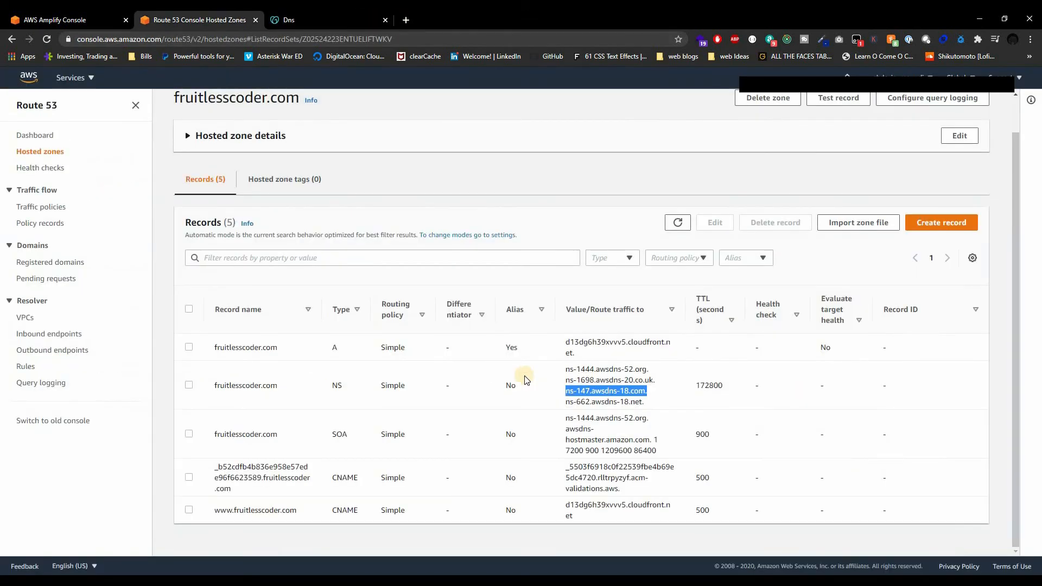
triple_click(574, 402)
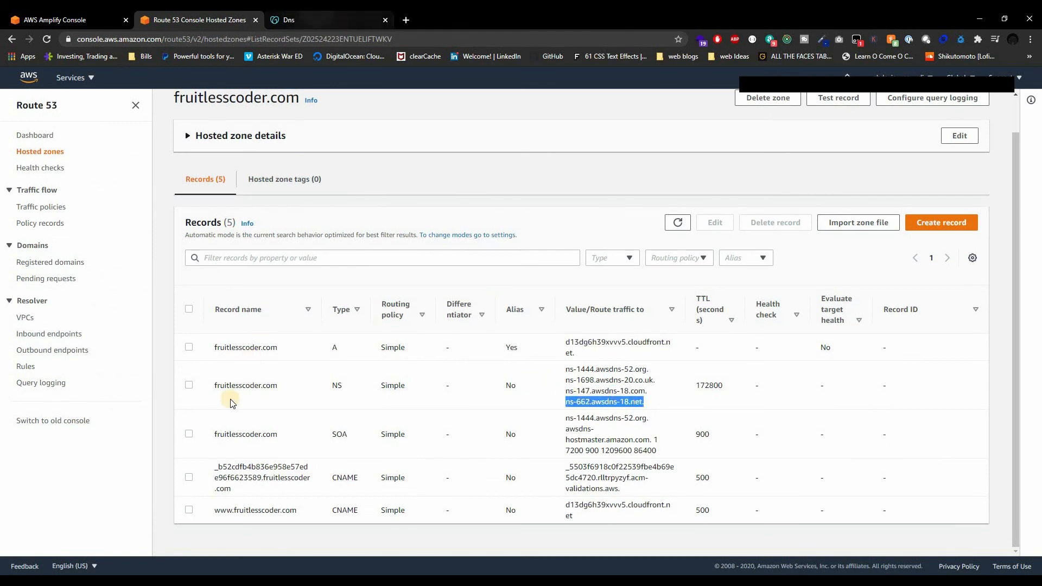
left_click(287, 20)
left_click(208, 441)
key("ctrl+v")
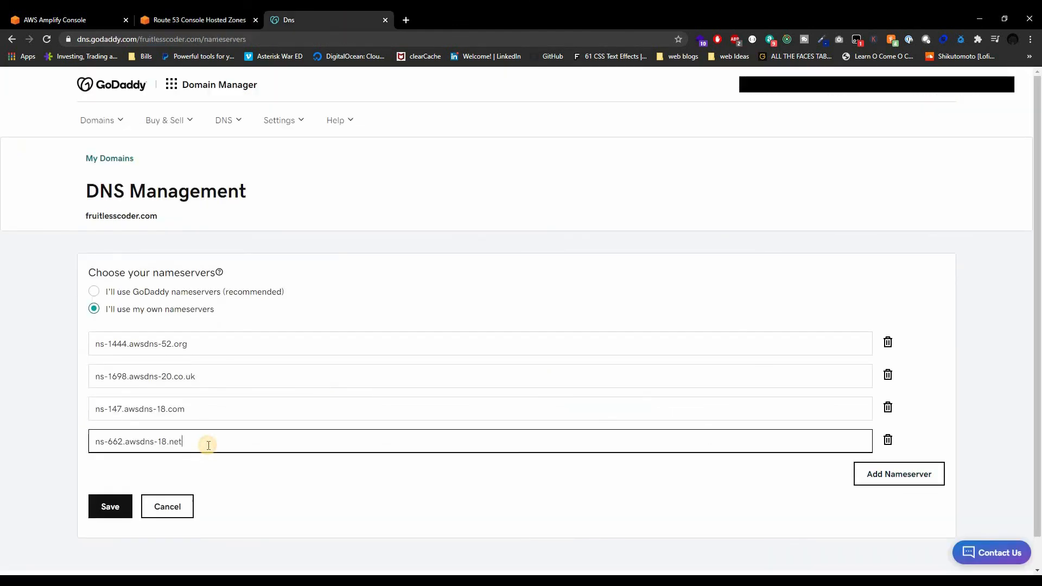
- Save the four custom nameservers, consent to the nameserver update and proceed to the one-time password verification
left_click(901, 480)
left_click(886, 471)
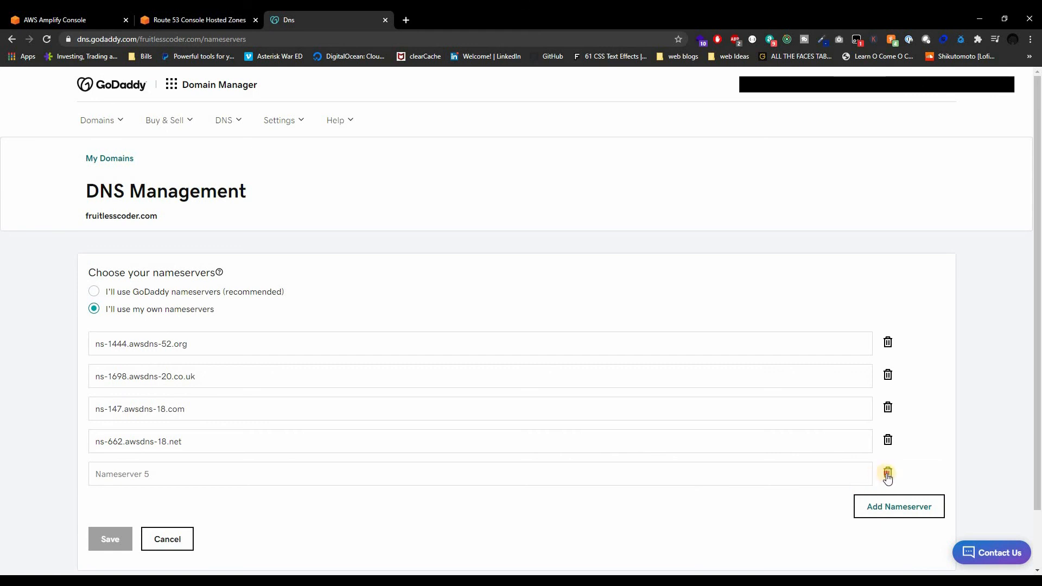
left_click(119, 509)
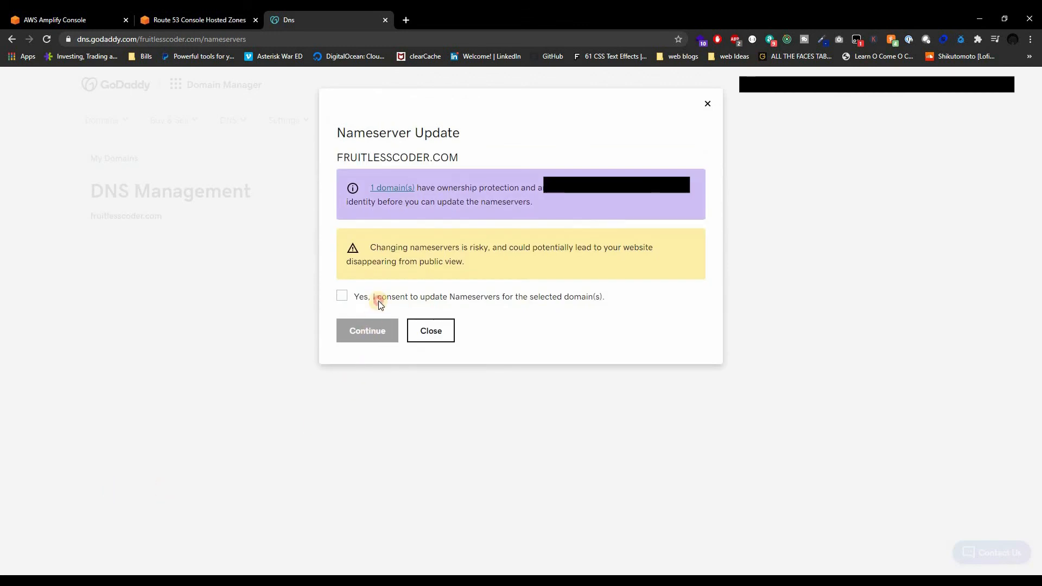
left_click(379, 300)
left_click(386, 330)
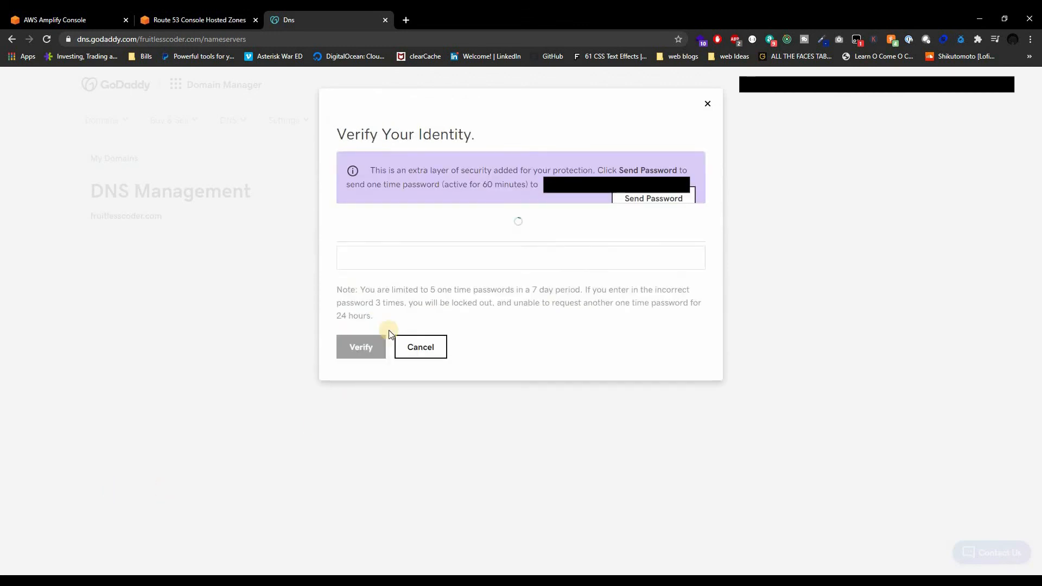
left_click(381, 269)
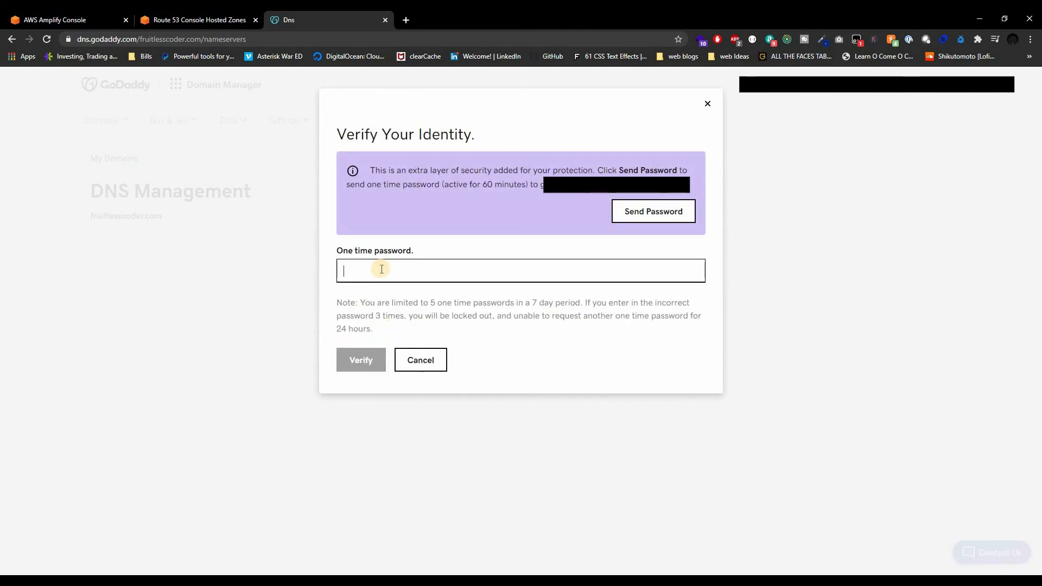
left_click(408, 18)
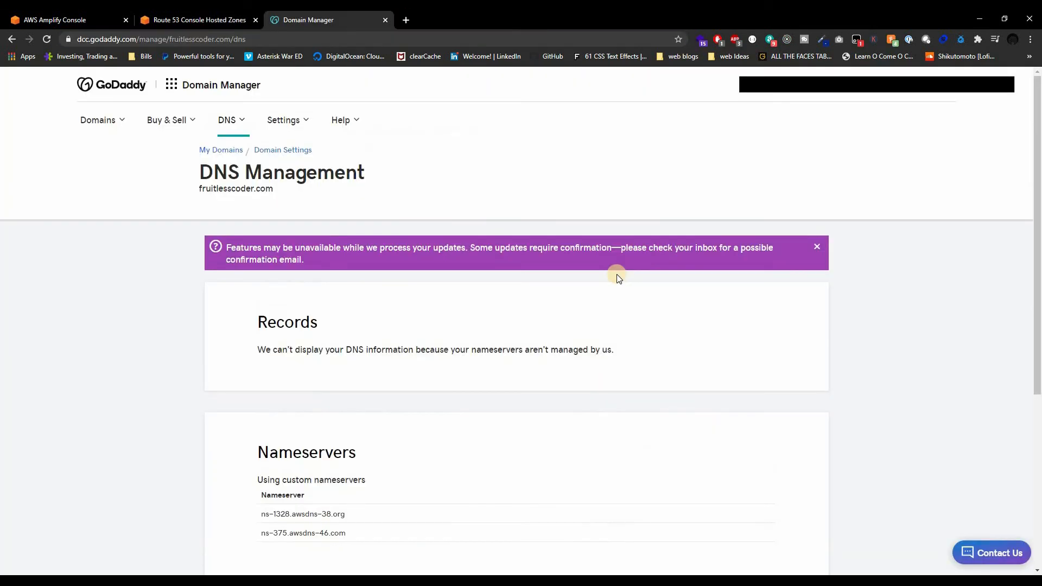
- Refresh GoDaddy's DNS management page and compare its listed nameservers with the NS record in Route 53
scroll(619, 278, "down", 4)
scroll(616, 274, "up", 4)
left_click(47, 39)
scroll(354, 338, "down", 1)
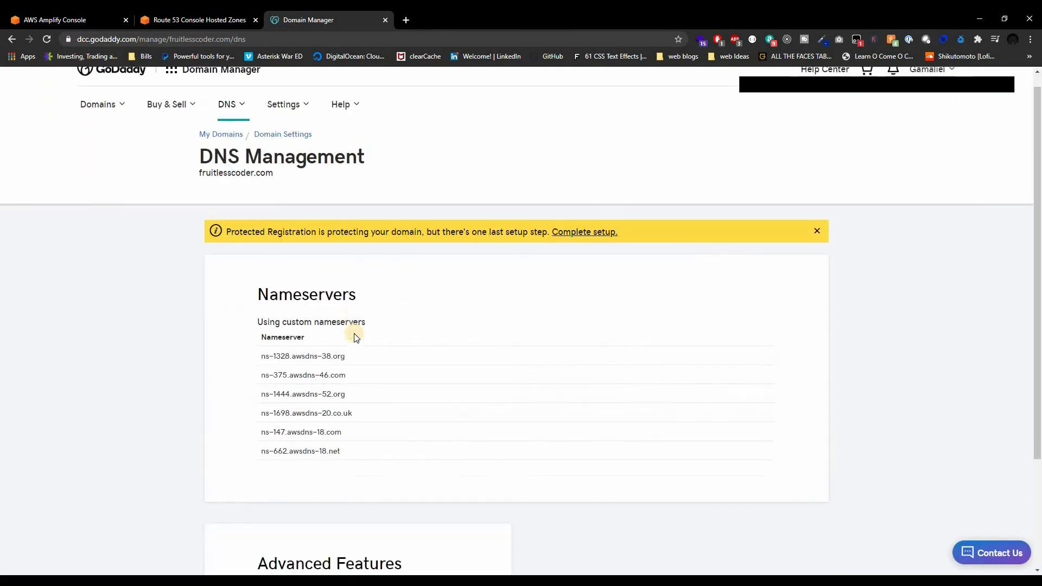
scroll(356, 337, "down", 3)
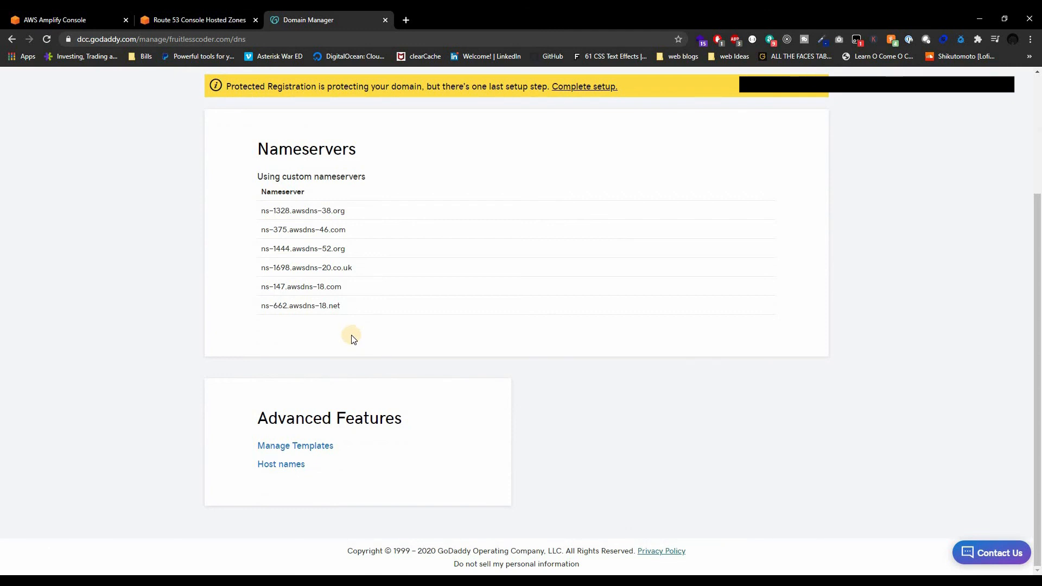
left_click(169, 22)
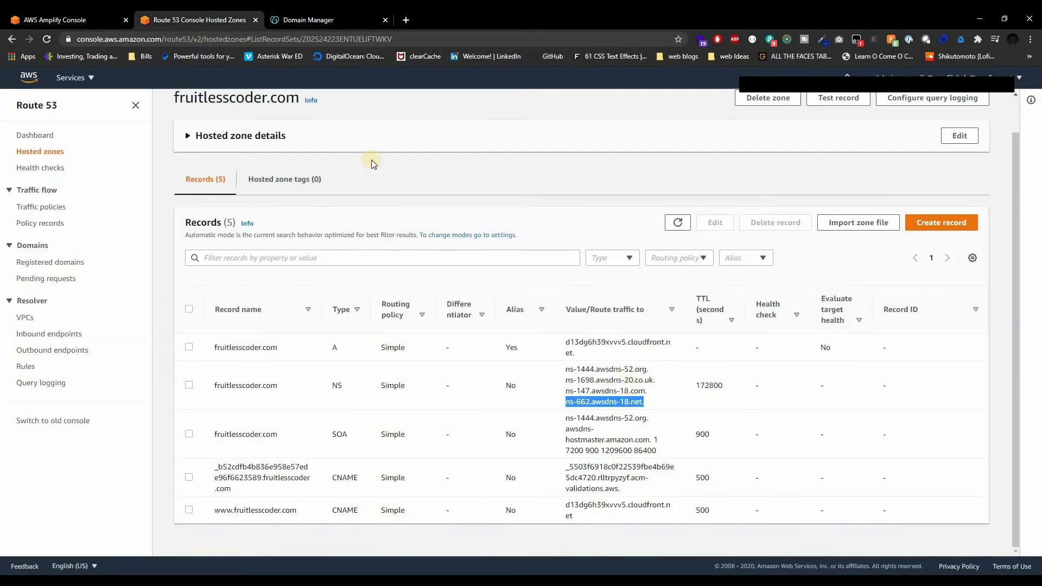
left_click(307, 20)
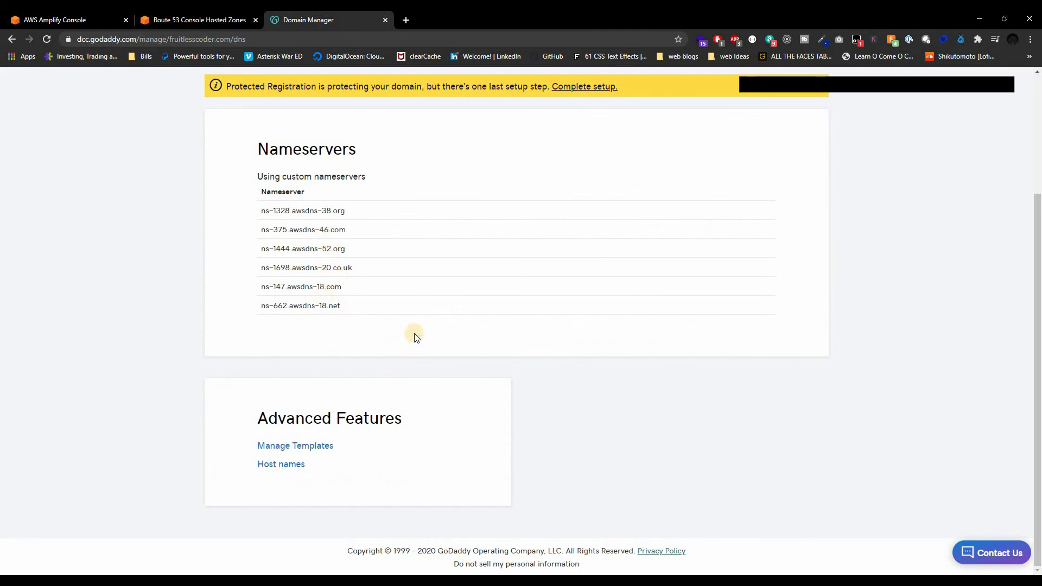
scroll(414, 333, "up", 3)
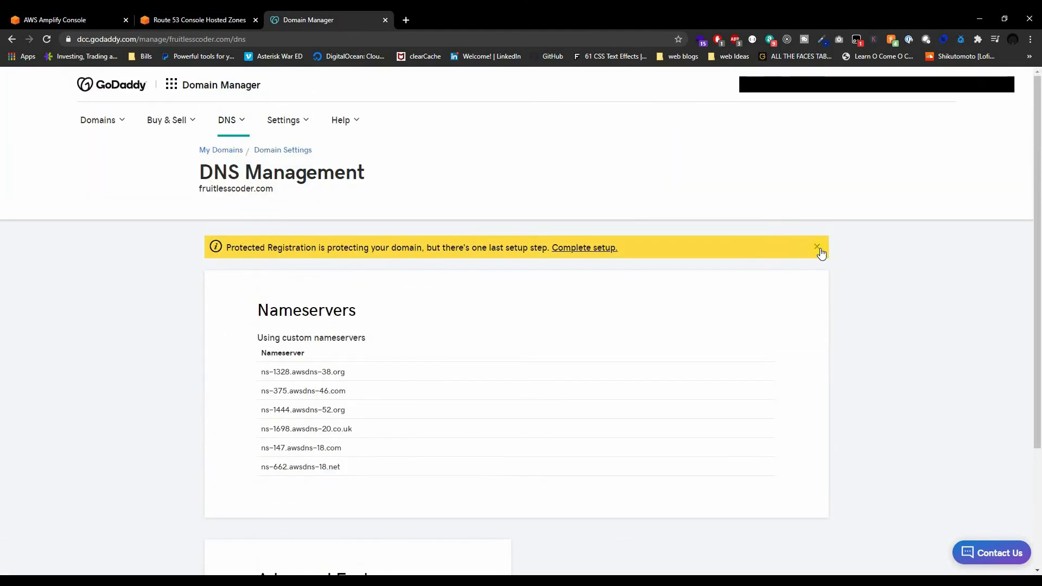
- Reopen DNS management for fruitlesscoder.com from its domain settings and review the custom nameservers
left_click(817, 248)
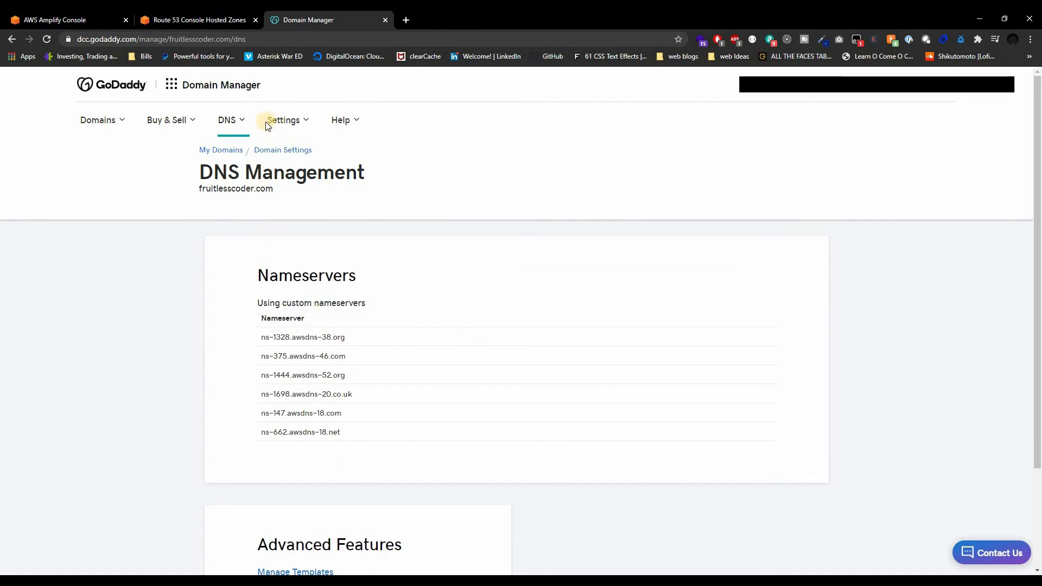
left_click(276, 150)
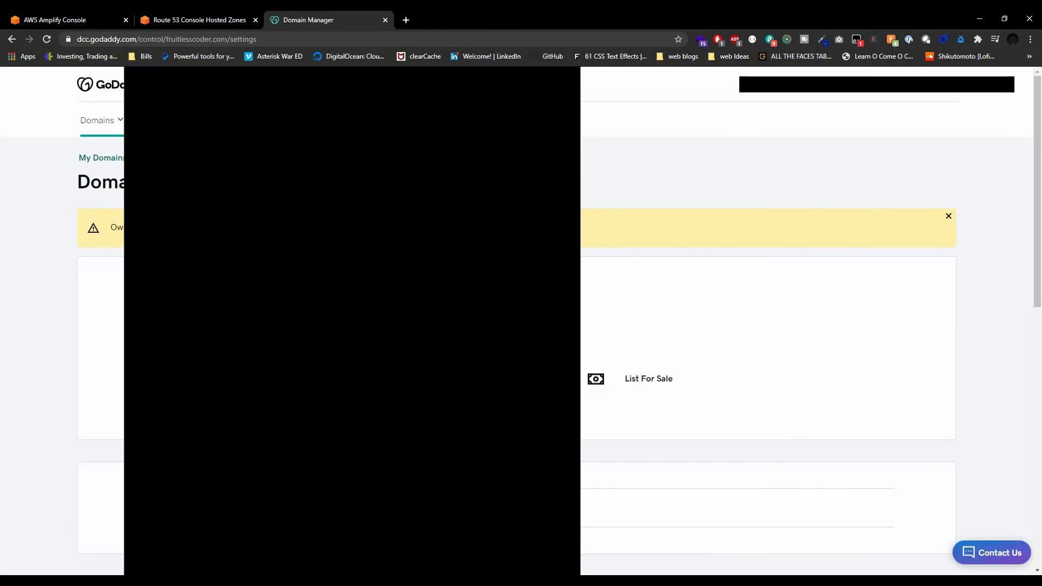
scroll(621, 349, "down", 5)
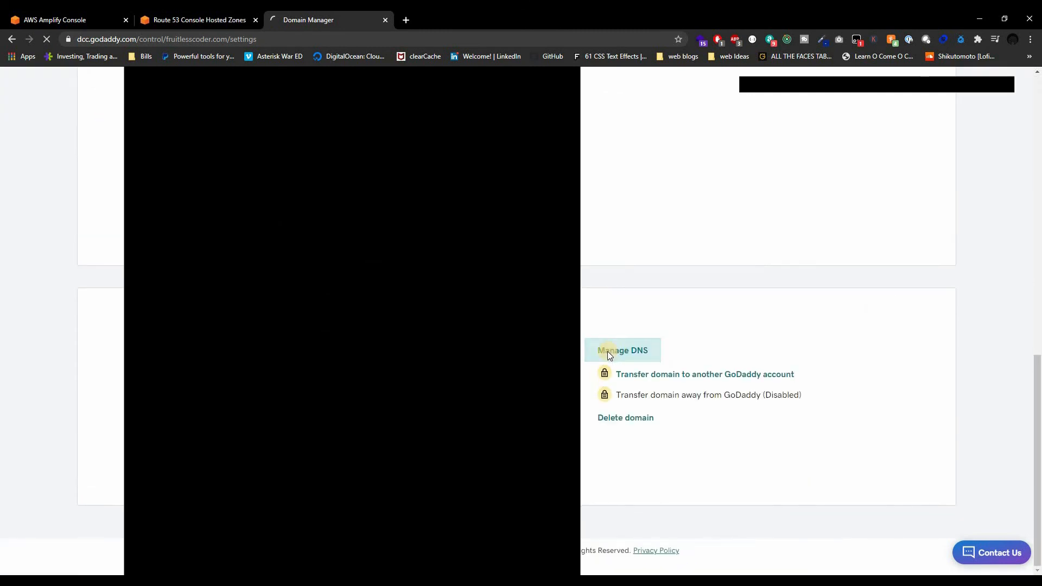
left_click(609, 351)
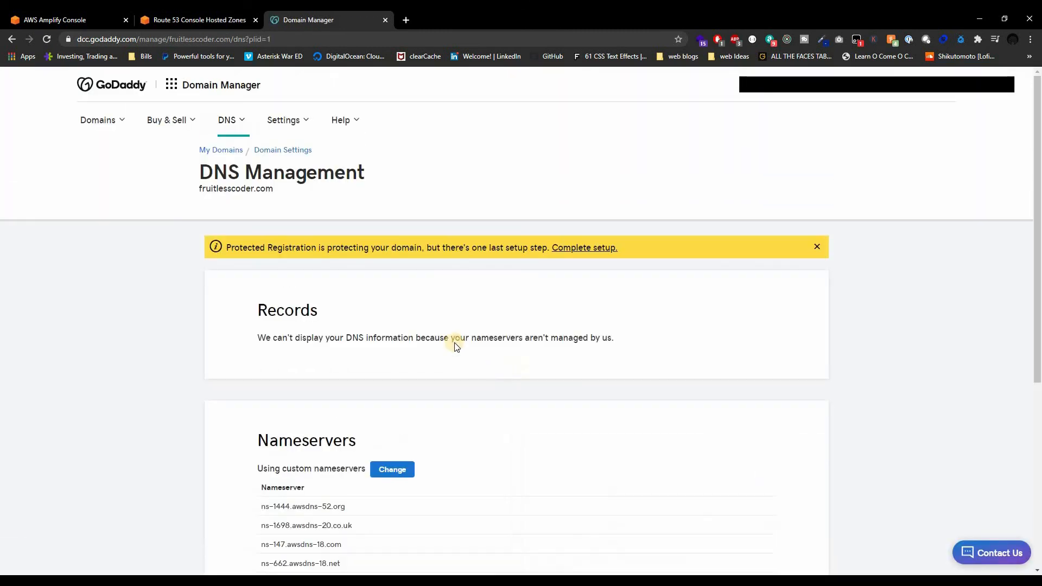
scroll(454, 341, "down", 4)
left_click(387, 255)
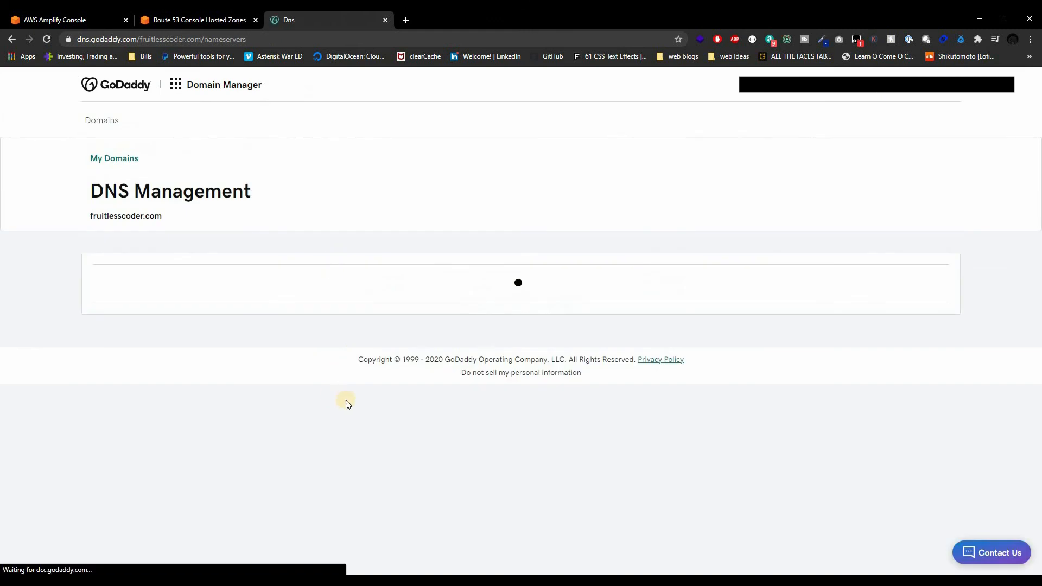
scroll(327, 390, "down", 4)
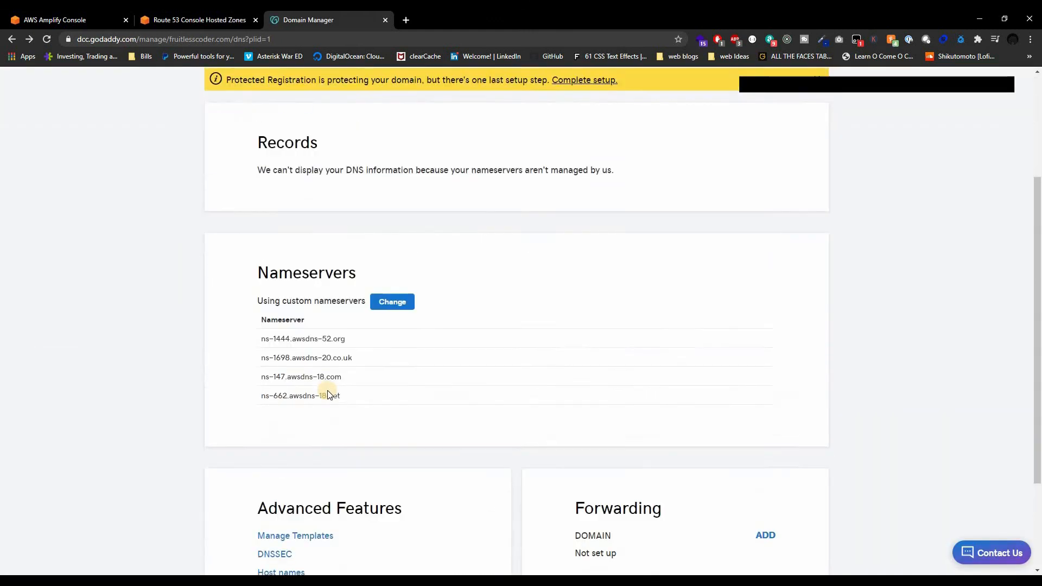
- Refresh Amplify's domain management page and check the SSL configuration status of fruitlesscoder.com against the GoDaddy nameservers
left_click(101, 13)
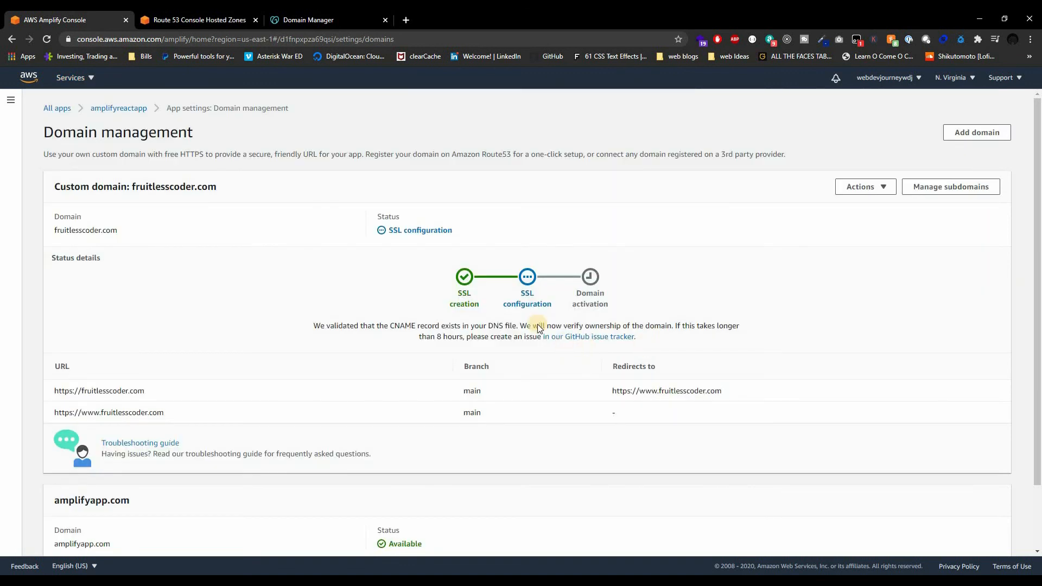
left_click(47, 39)
left_click(304, 19)
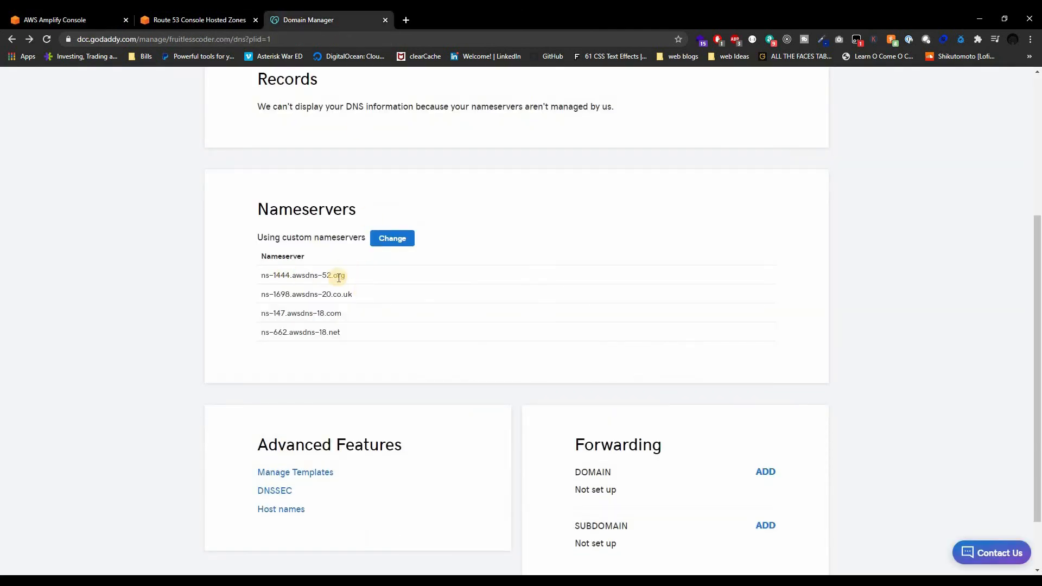
left_click_drag(343, 333, 342, 287)
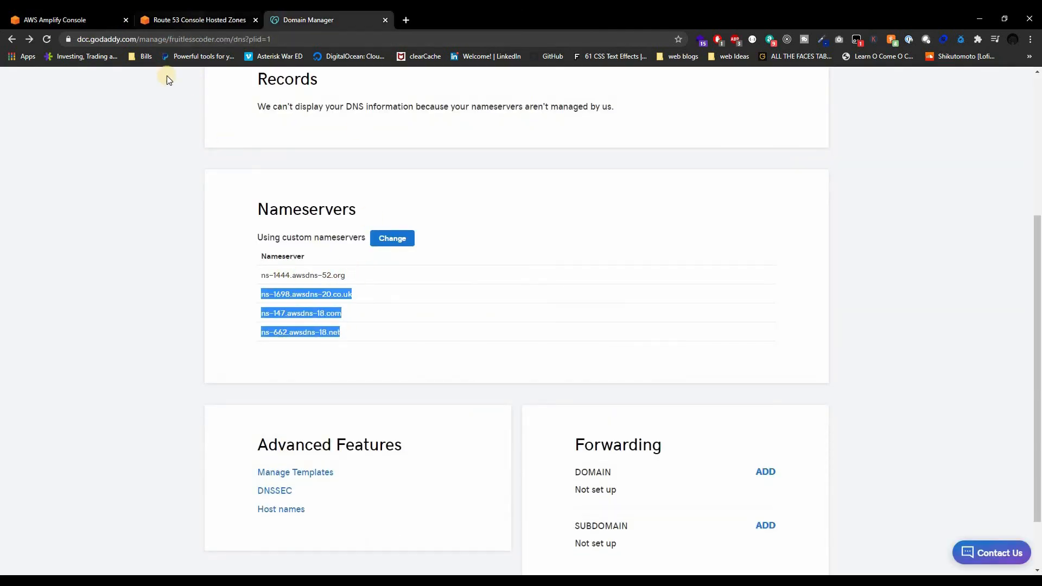
left_click(195, 19)
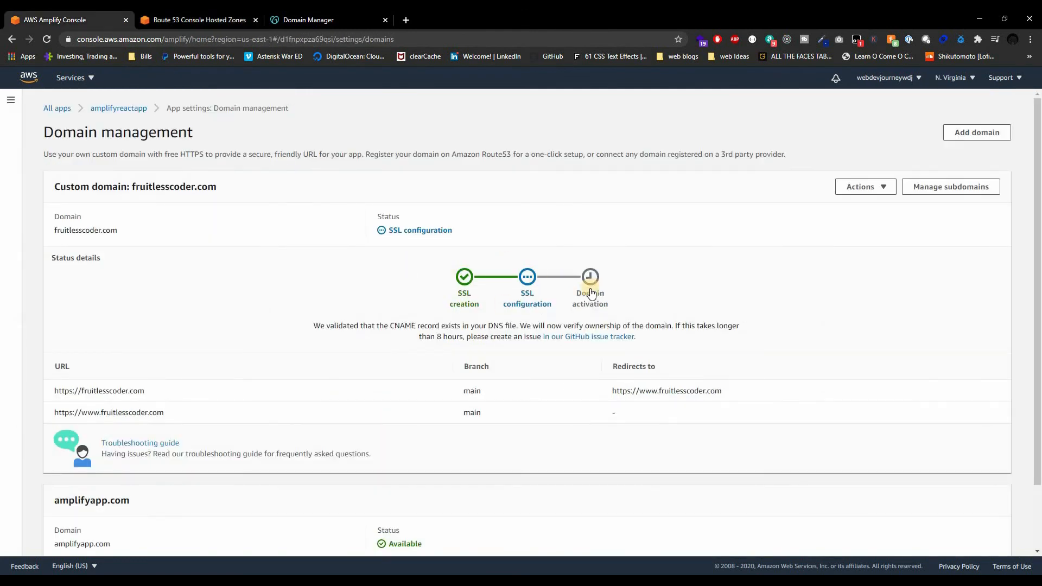
scroll(320, 334, "down", 3)
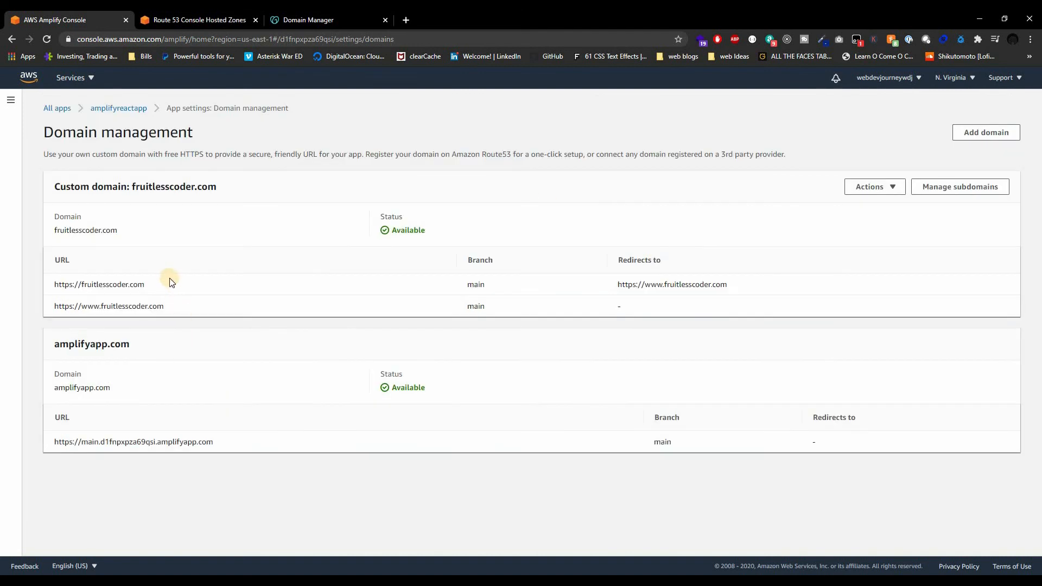
left_click_drag(165, 283, 53, 286)
key("ctrl+c")
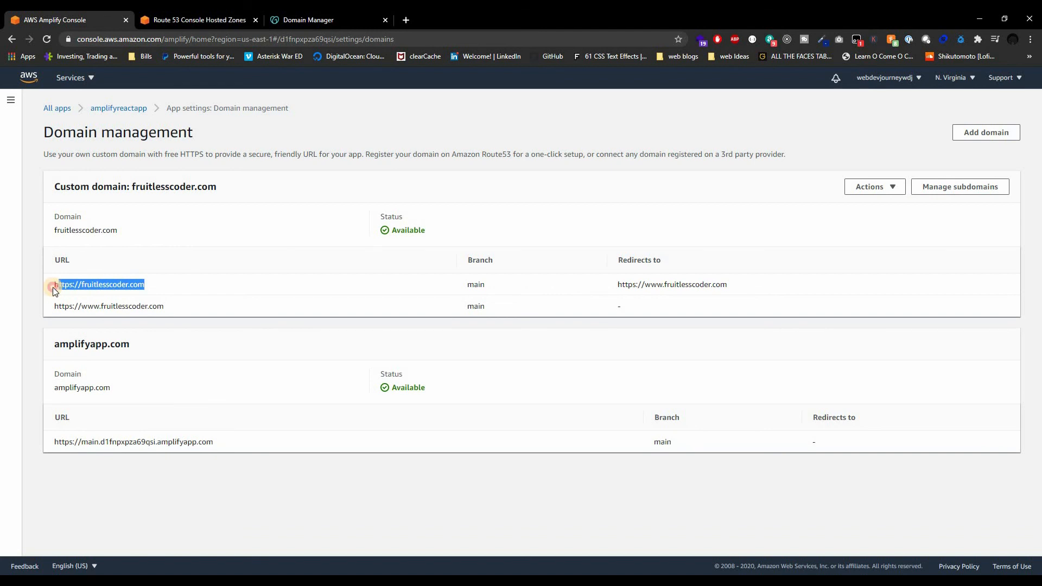
left_click(406, 19)
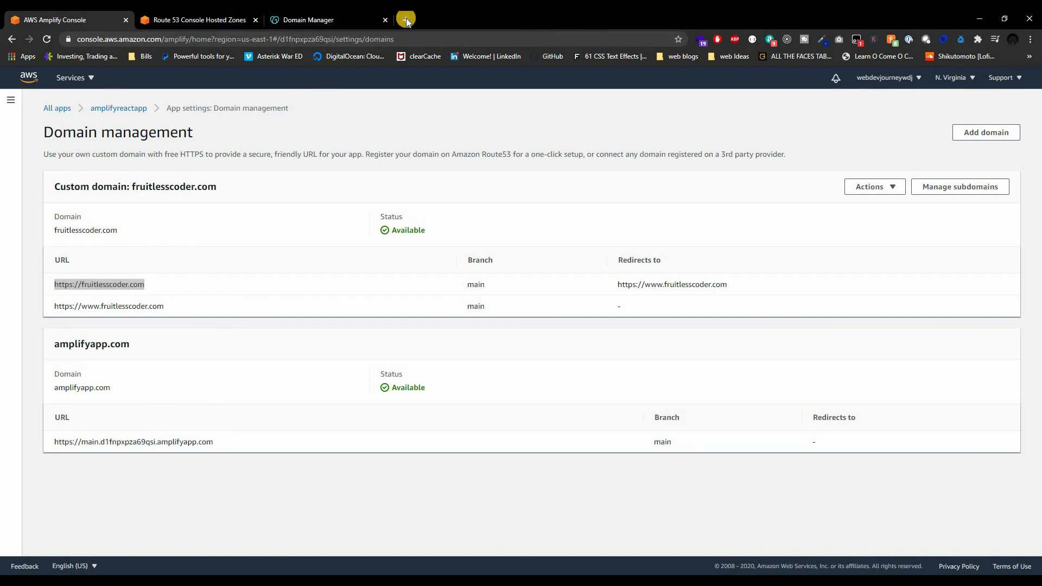
key("ctrl+v")
key("Return")
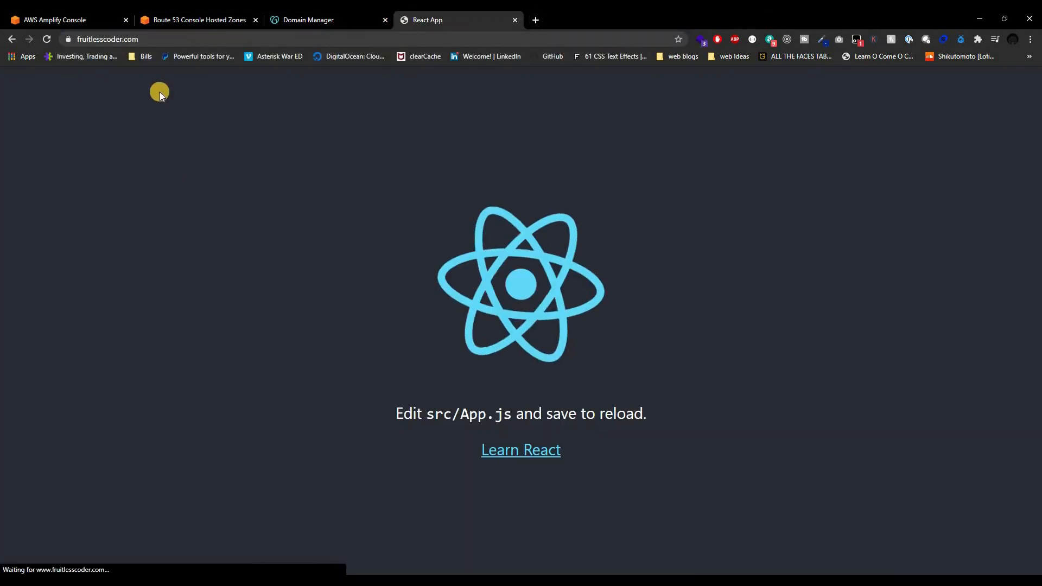
left_click(83, 41)
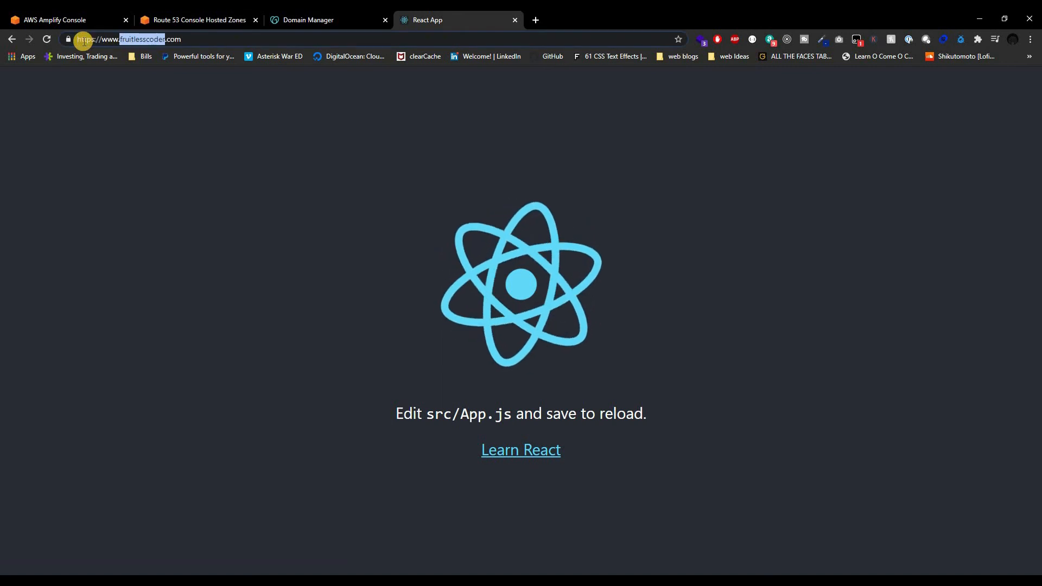
- Load fruitlesscoder.com without the www prefix and check the full address it redirects to
key("Left")
type("www.")
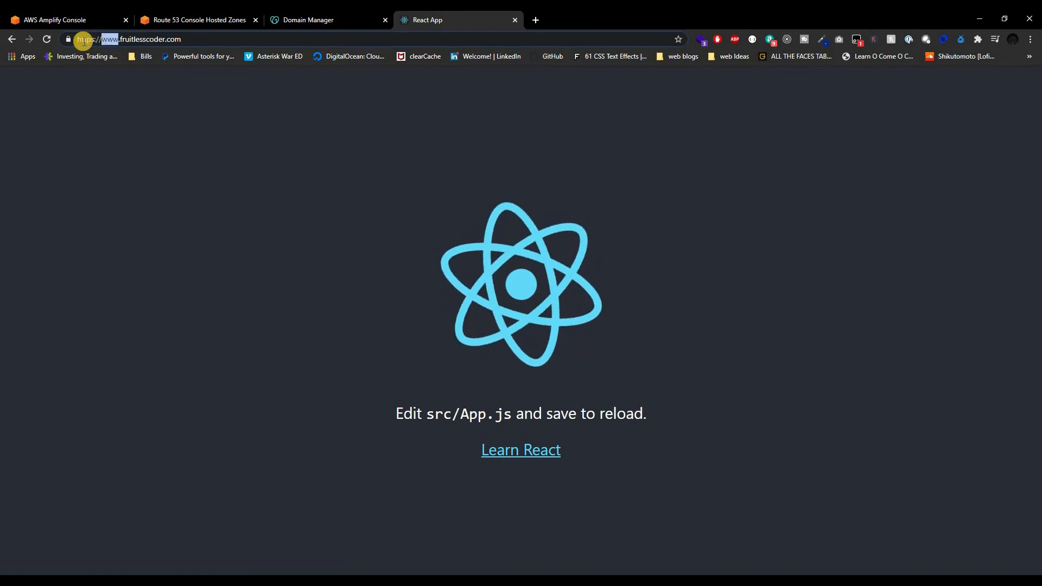
key("Return")
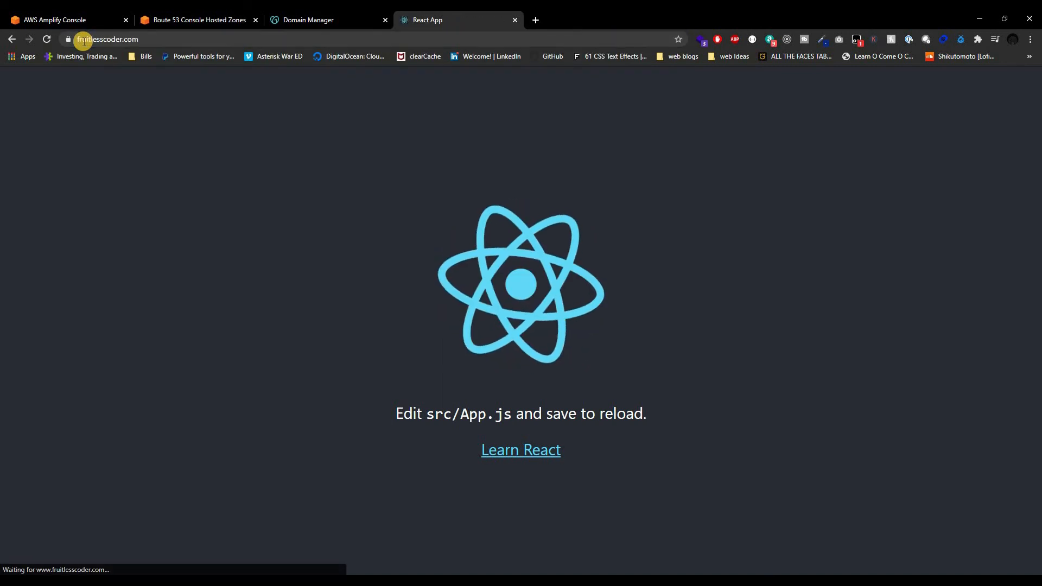
left_click(102, 42)
left_click(104, 41)
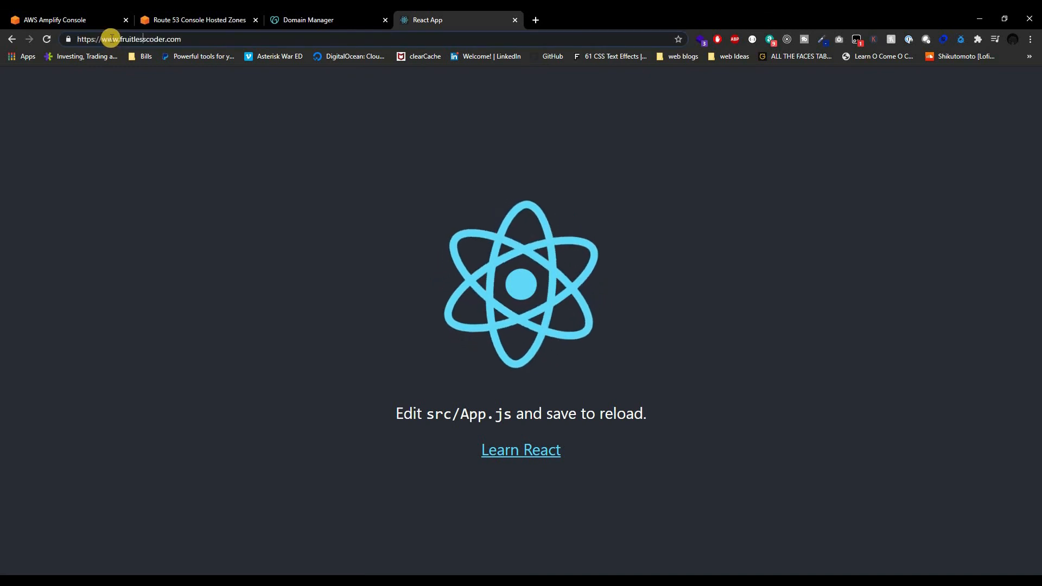
- Close the GoDaddy Domain Manager and Route 53 tabs, keeping Amplify's domain management page and the live React site open
left_click(275, 20)
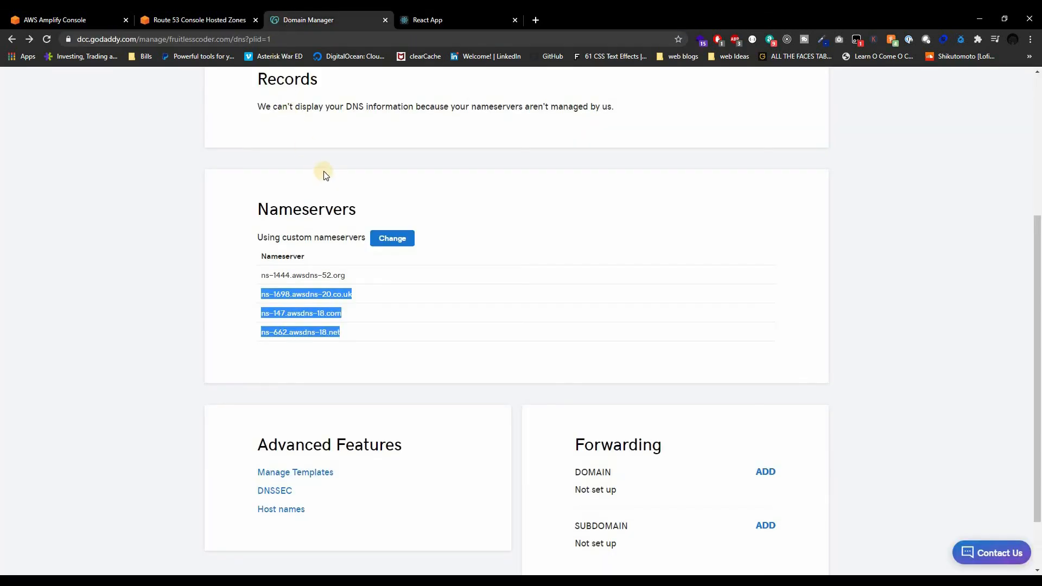
key("ctrl+w")
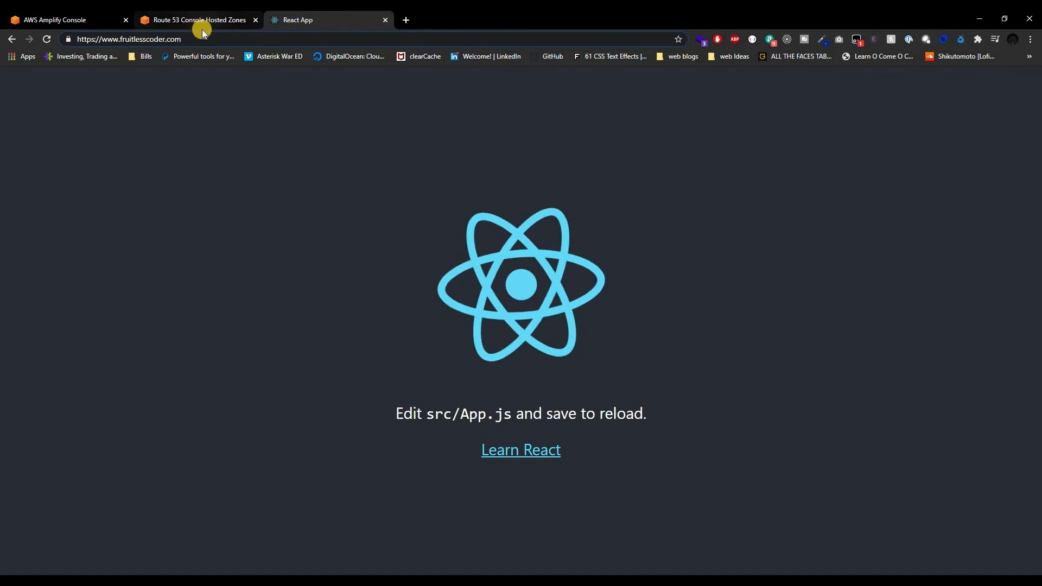
left_click(201, 16)
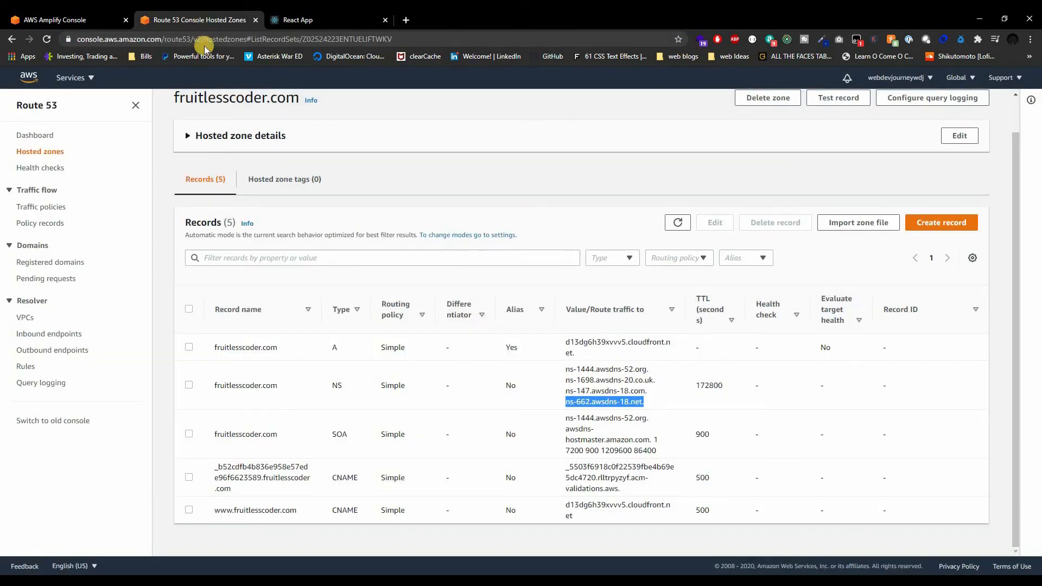
key("ctrl+w")
key("ctrl+shift+Tab")
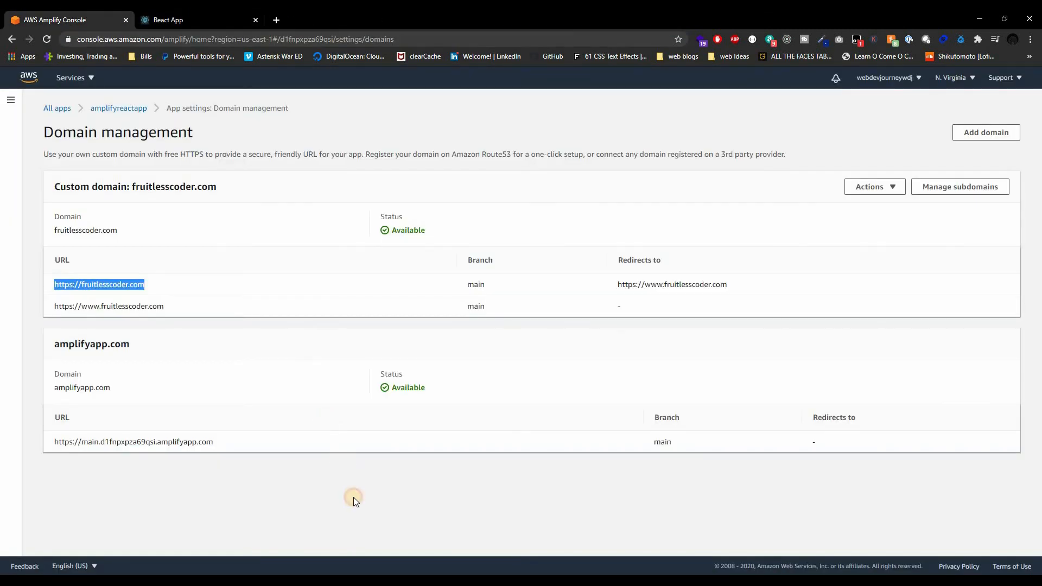
left_click(354, 497)
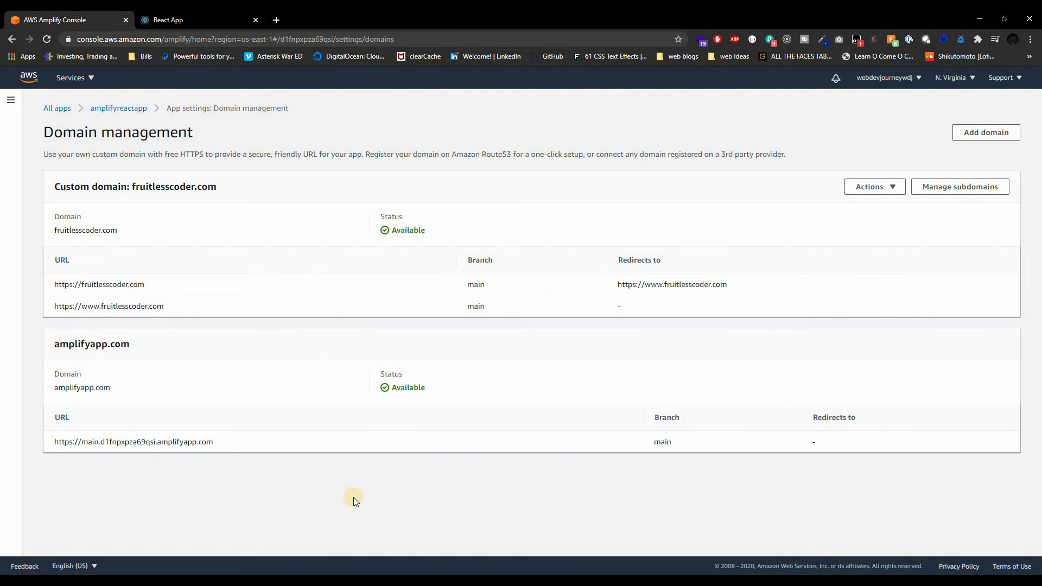
left_click(215, 15)
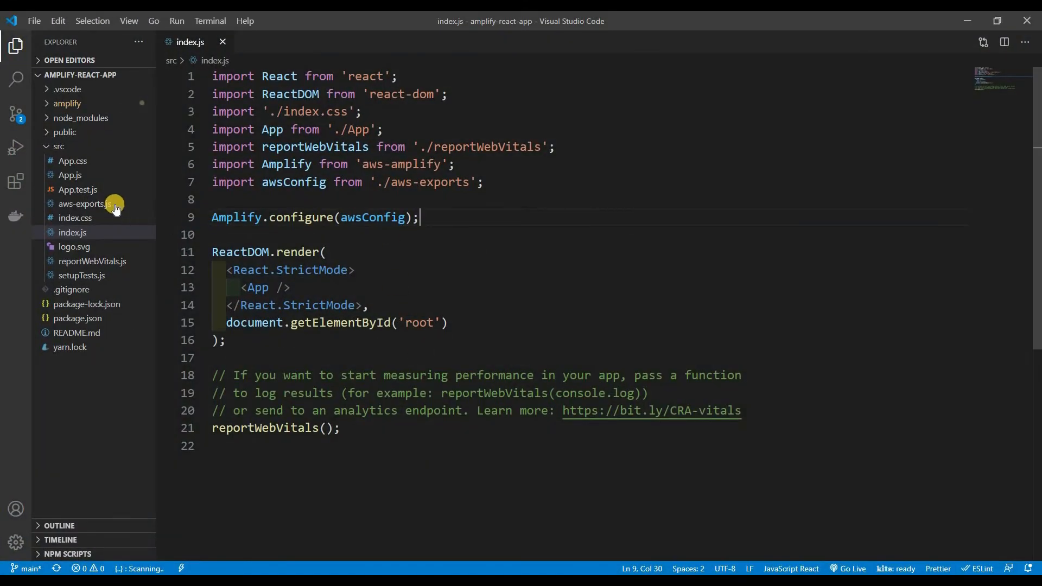
- In Visual Studio Code, append "With Amplify" after "and save to reload." in App.js and save the file
left_click(99, 175)
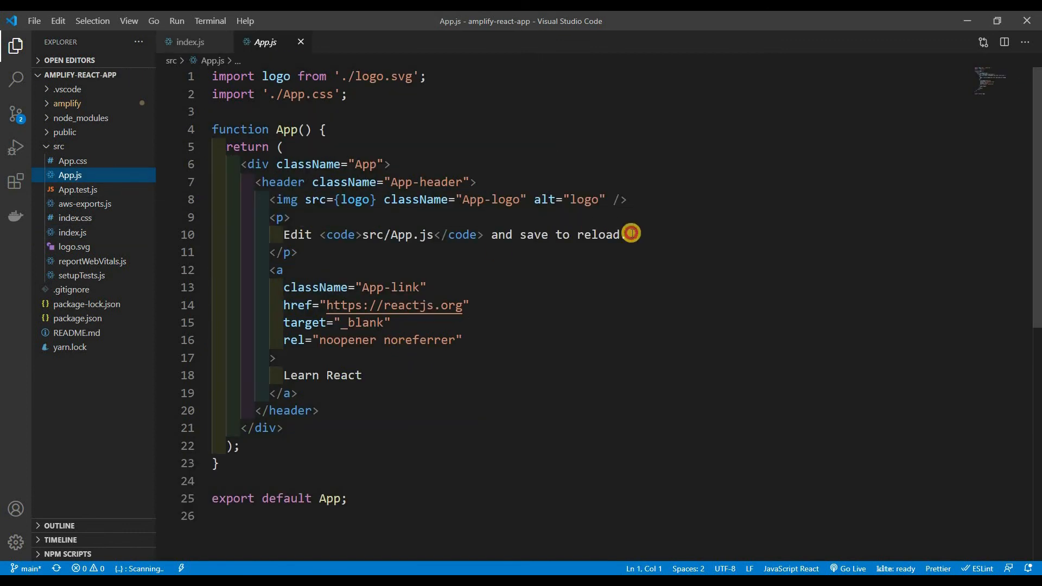
left_click(631, 233)
type("with")
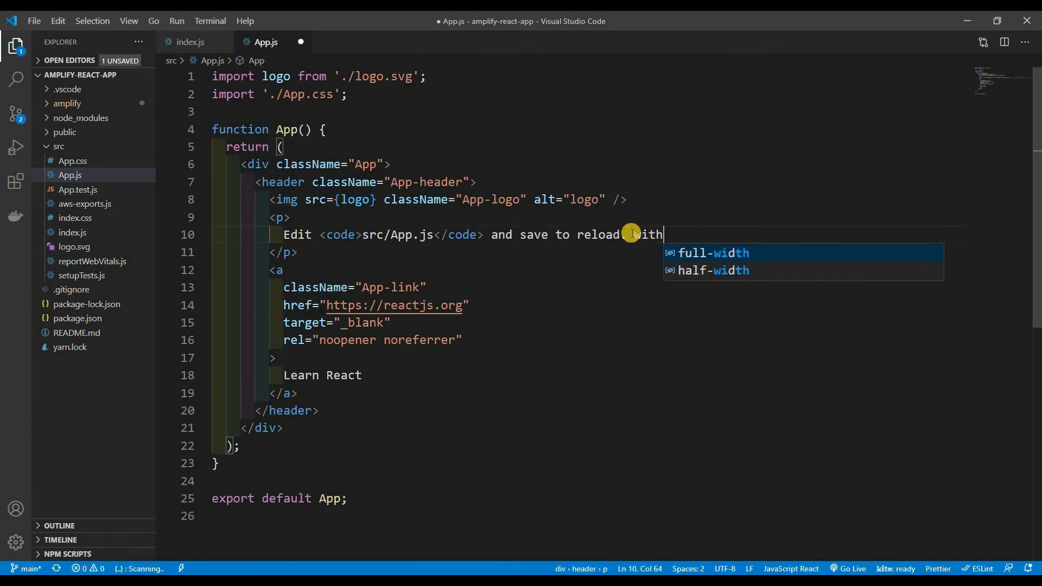
key("BackSpace")
key("BackSpace")
key("BackSpace")
key("BackSpace")
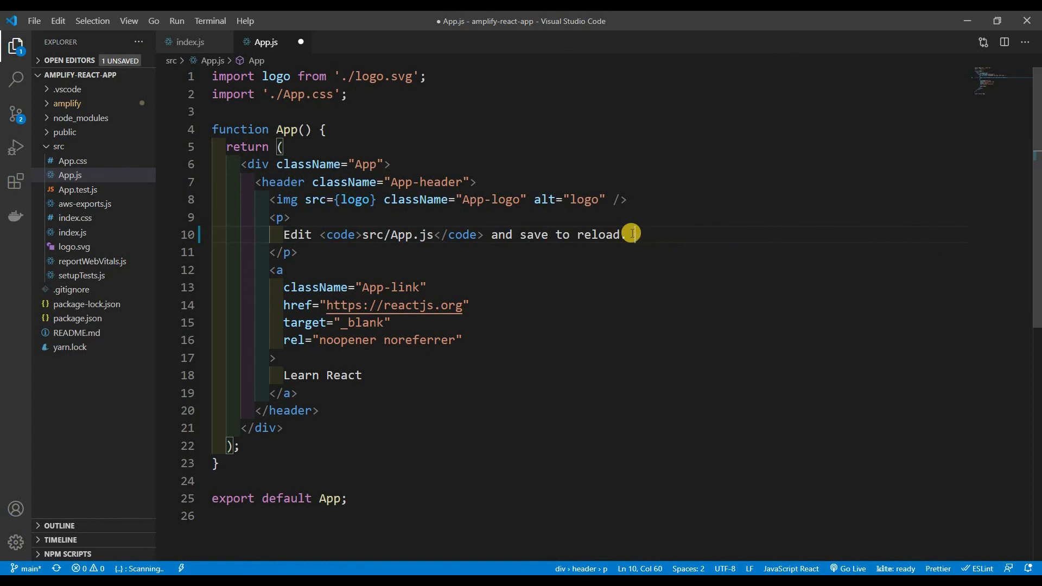
type("With Amplif")
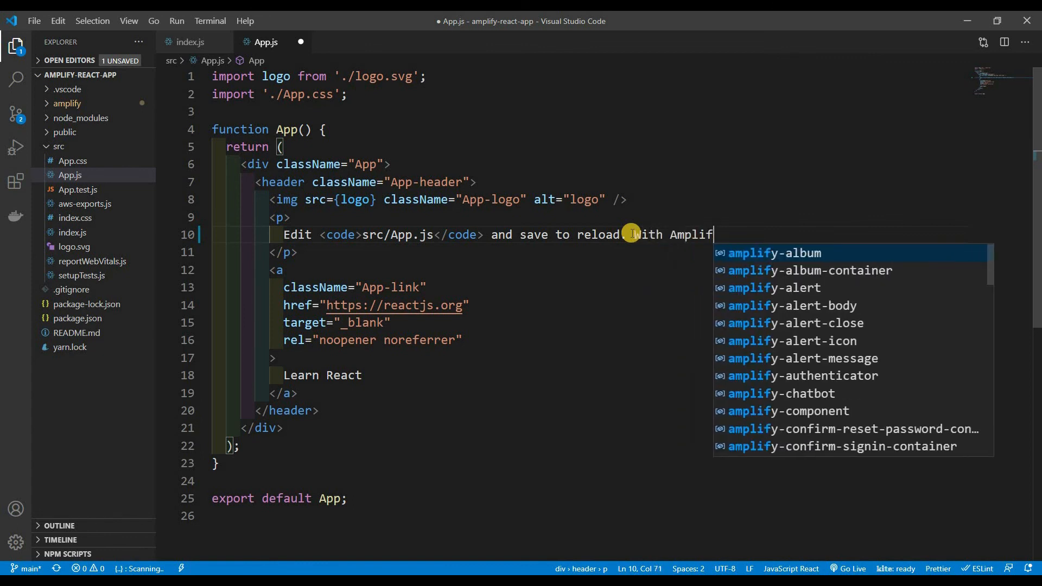
type("y")
key("ctrl+s")
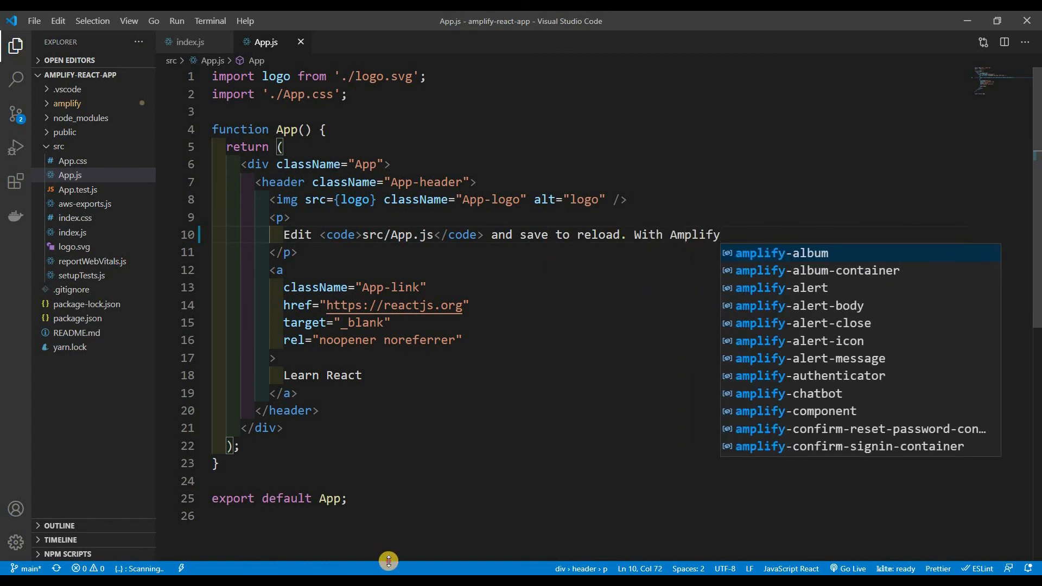
- Open the integrated terminal and stage all project changes with git add
key("ctrl+grave")
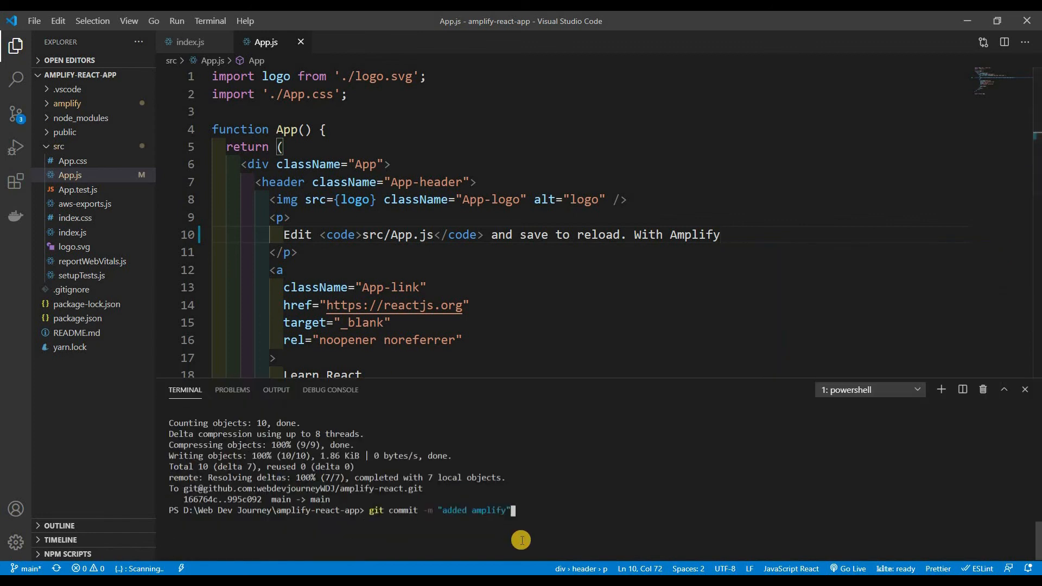
key("Up")
key("Up")
key("Return")
- Commit the staged changes with the message "added text"
type("git push")
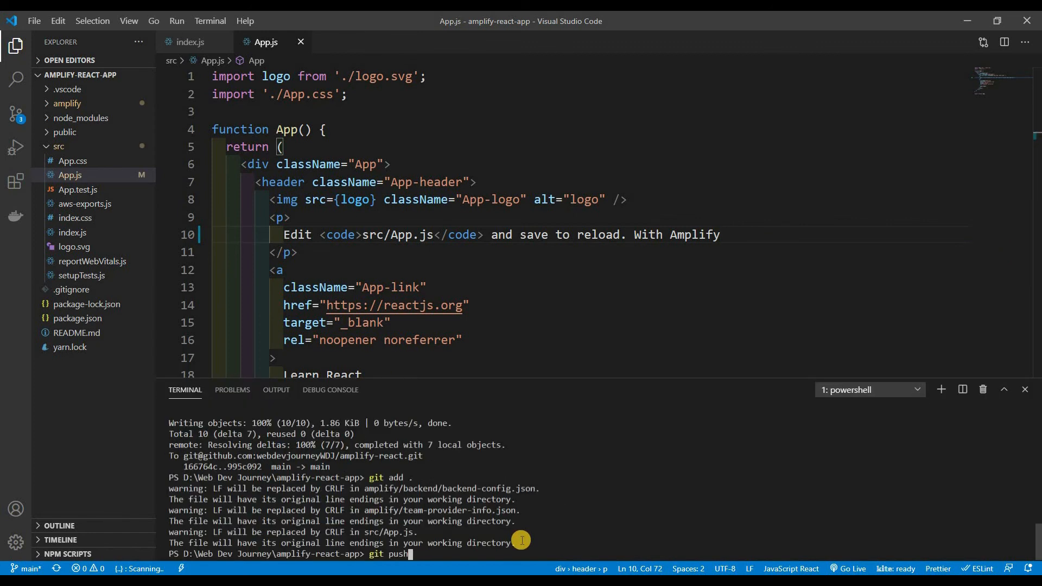
key("Up")
key("Left")
key("Left")
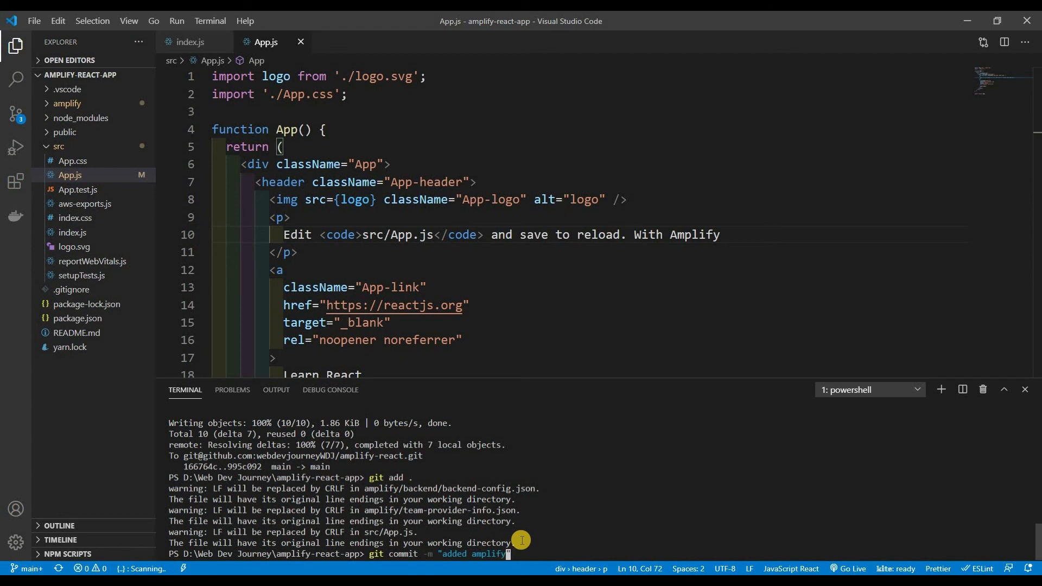
key("ctrl+shift+Left")
type("text")
key("Return")
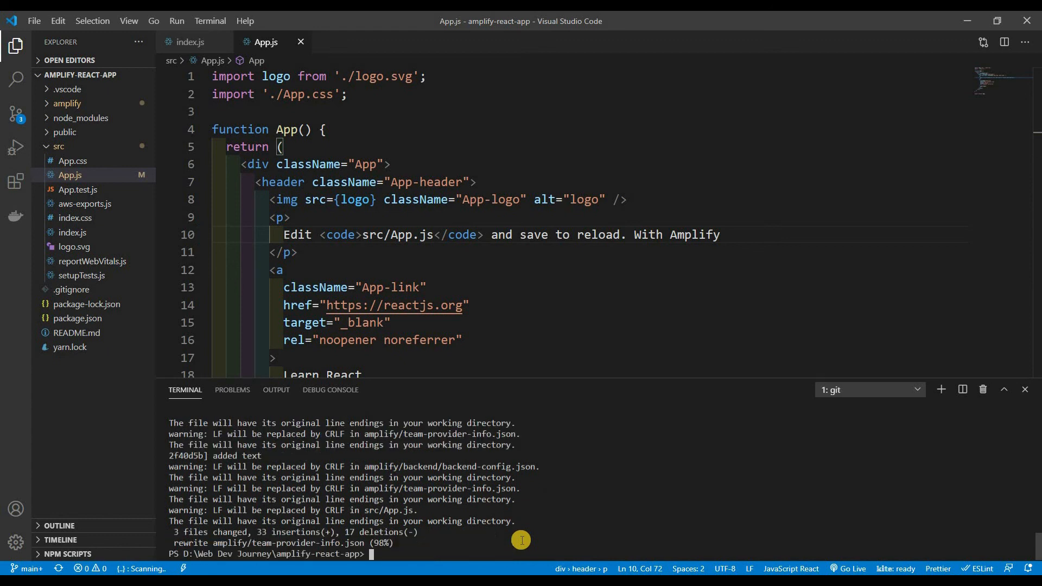
- Push the new commit to the GitHub repository with git push
key("Up")
key("Up")
key("Return")
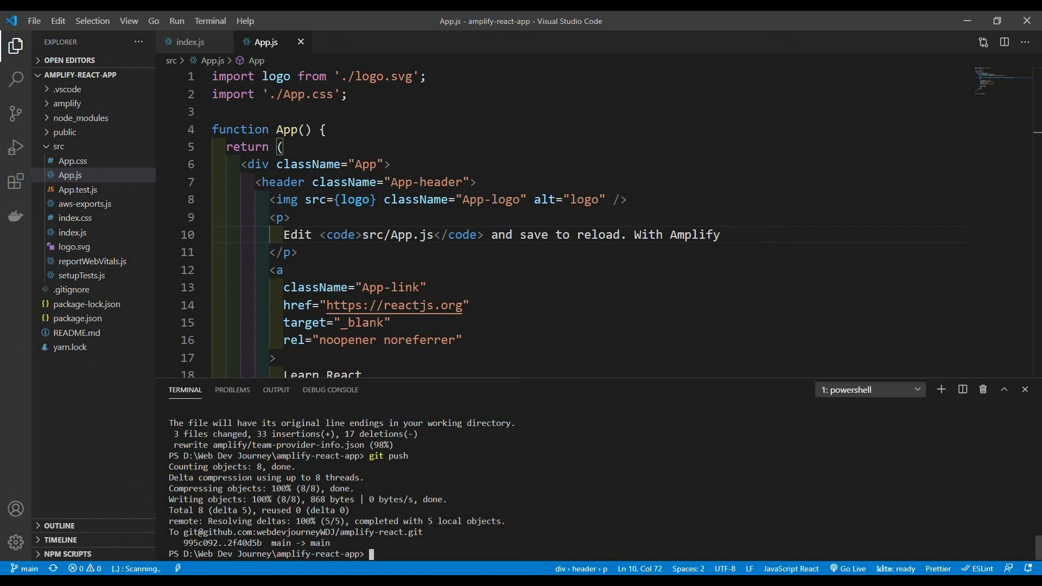
- Switch to the browser, open amplifyreactapp in the AWS Amplify console and check the main branch's build progress under its frontend environments
key("alt+Tab")
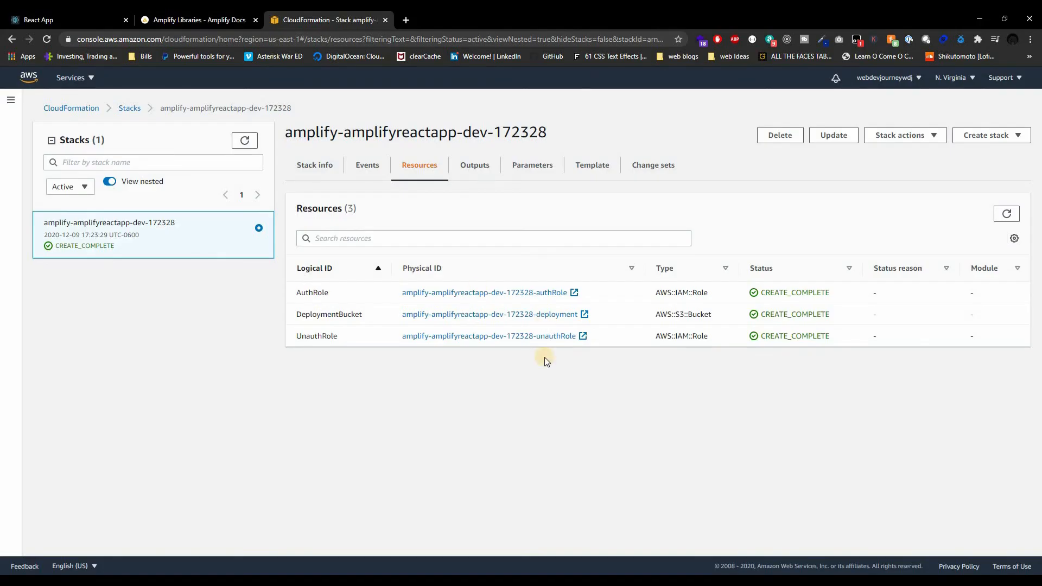
left_click(198, 20)
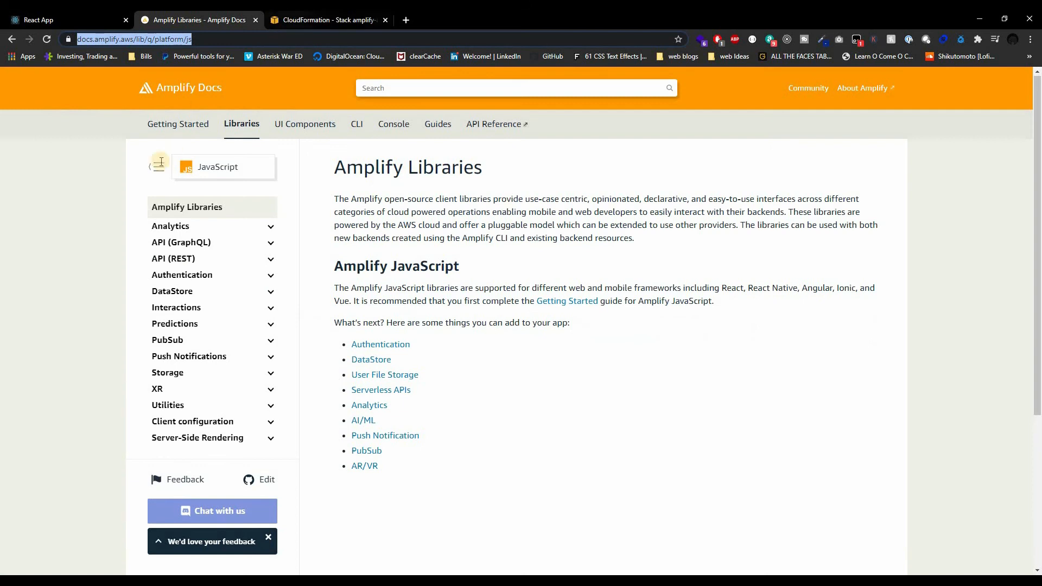
left_click(293, 20)
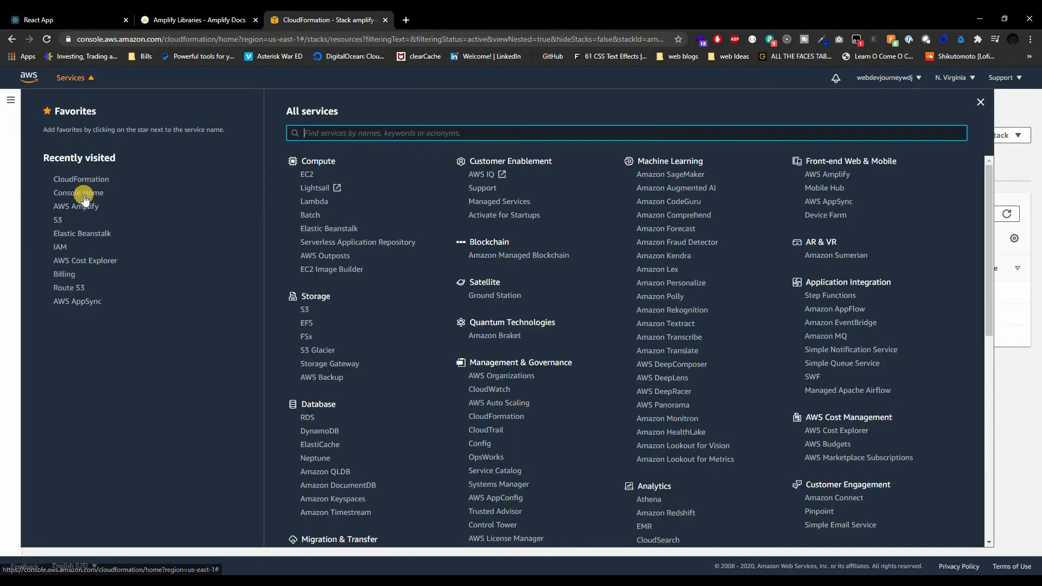
left_click(83, 206)
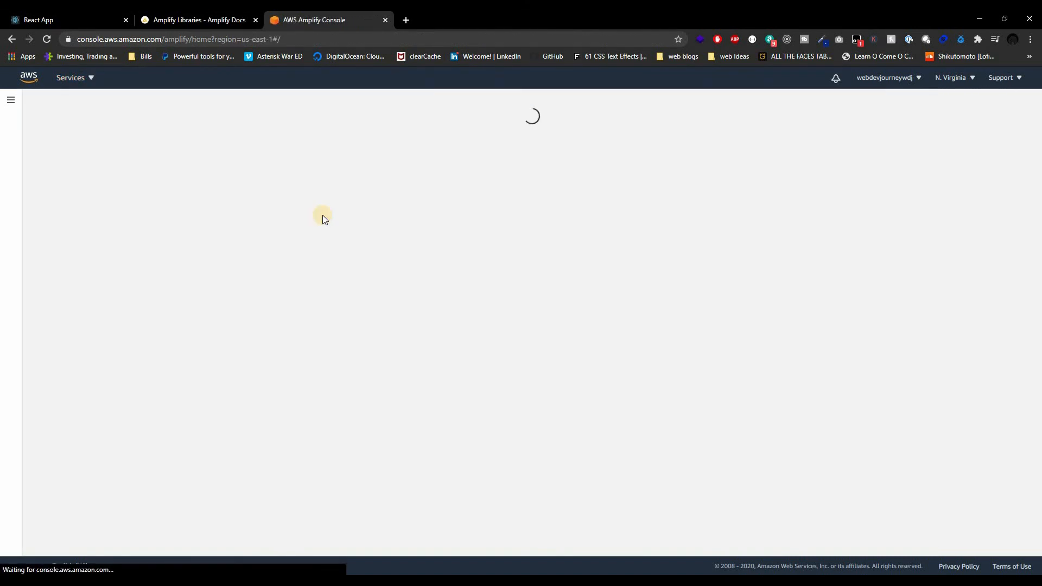
left_click(258, 281)
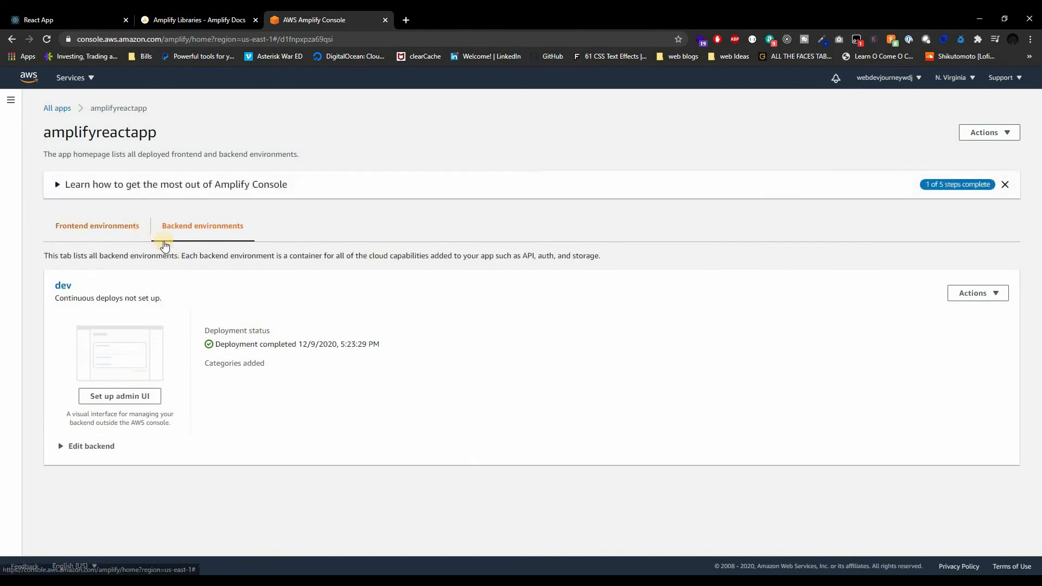
left_click(128, 238)
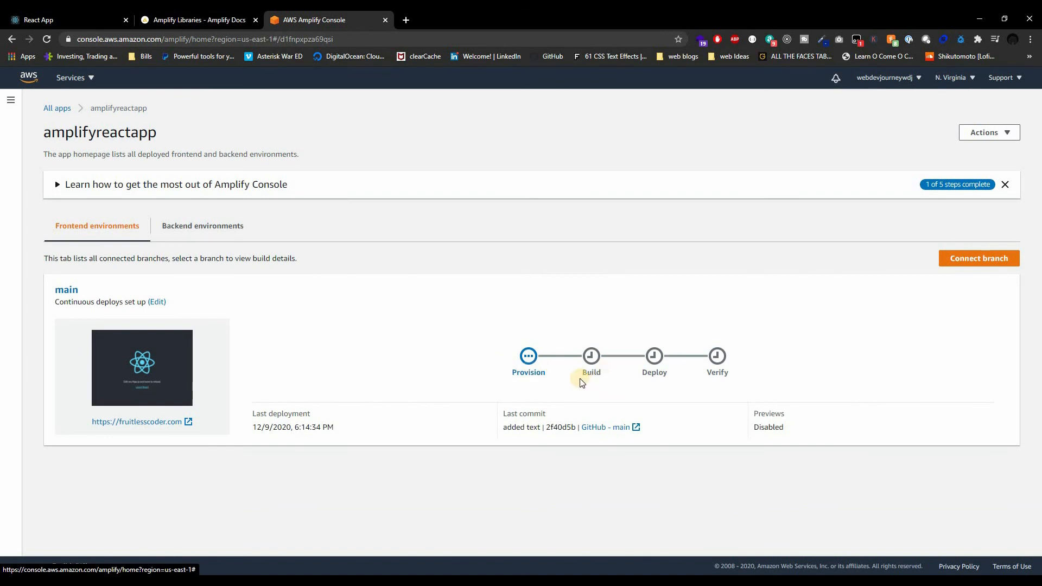